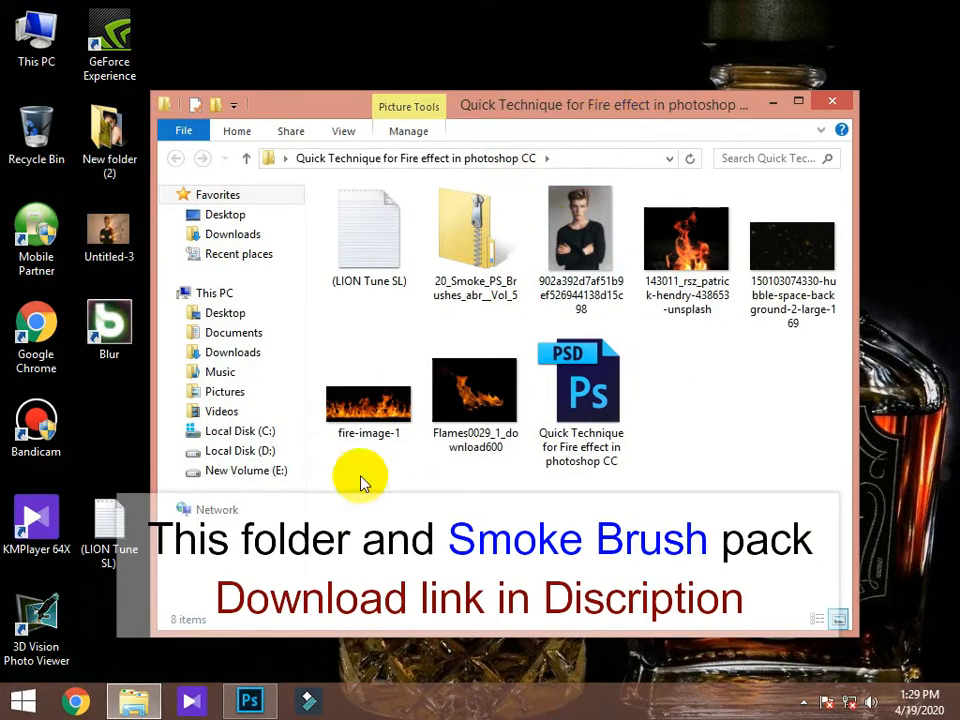
- Open the portrait image 902a392d7af51b9ef526944138d15c98 from the project folder in Photoshop
left_click(272, 699)
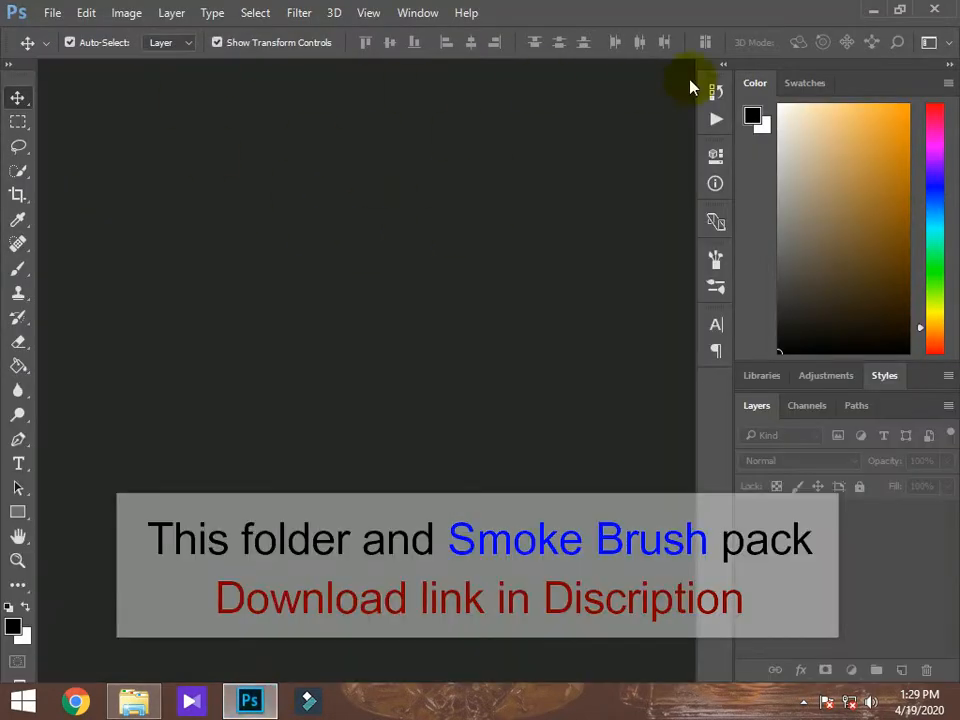
left_click(873, 14)
left_click(598, 256)
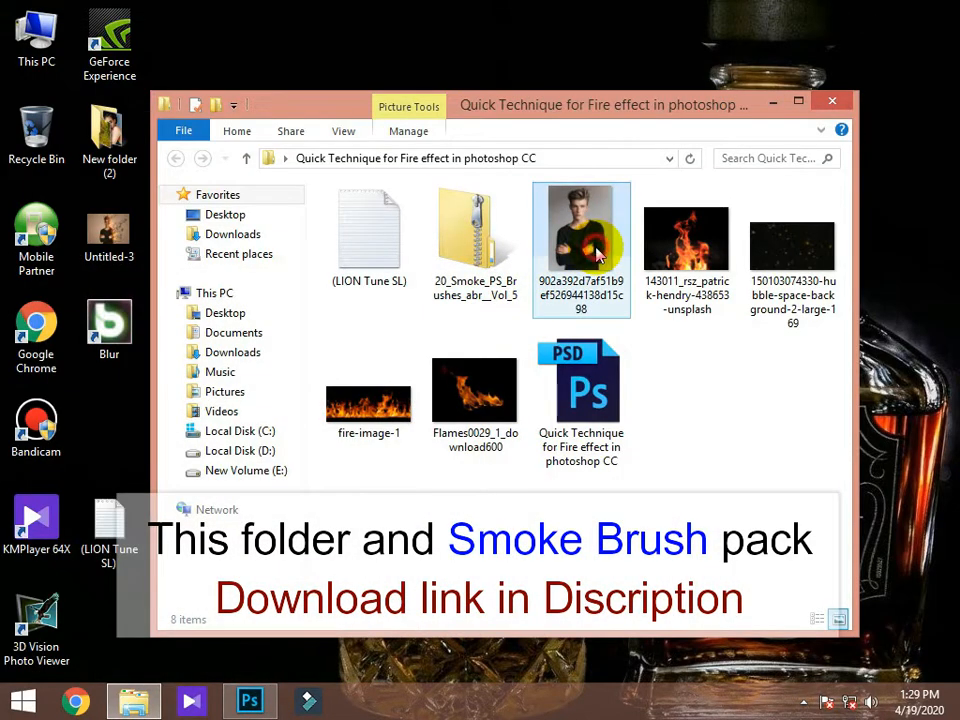
left_click_drag(598, 256, 384, 369)
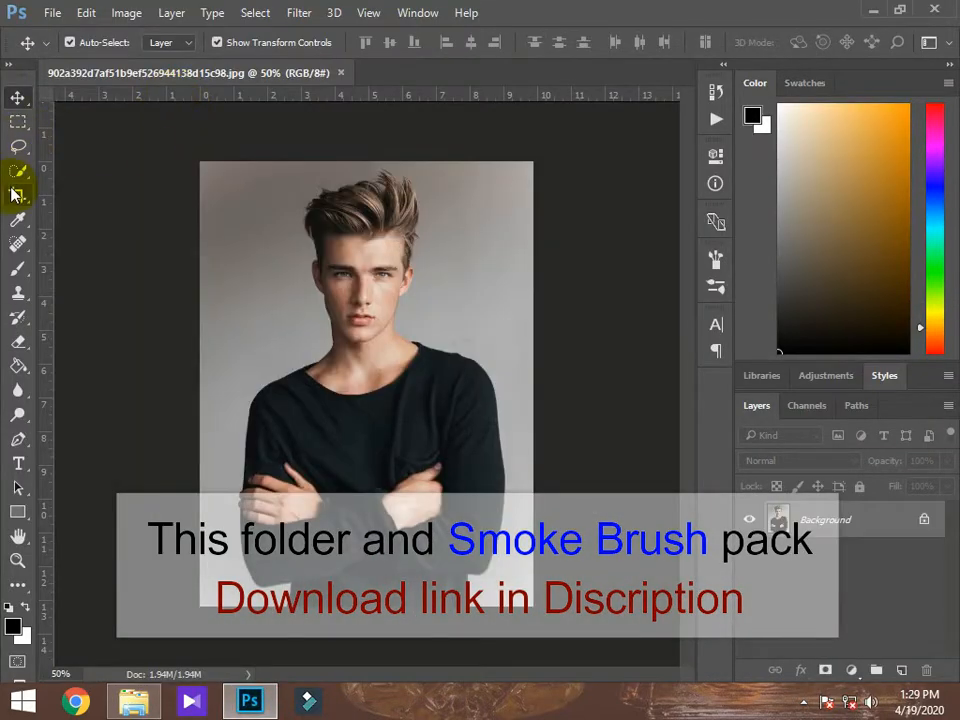
- Select the man's head, torso and arms with the Quick Selection tool, leaving out the grey backdrop
left_click(18, 176)
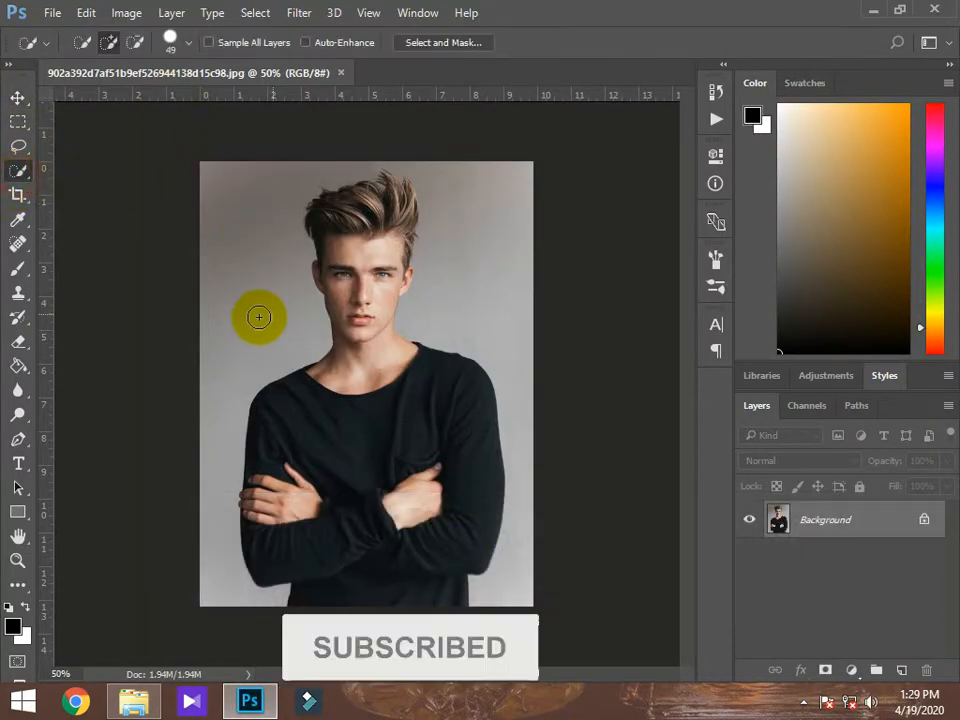
left_click_drag(279, 345, 320, 360)
left_click_drag(368, 255, 390, 555)
scroll(360, 293, "up", 4)
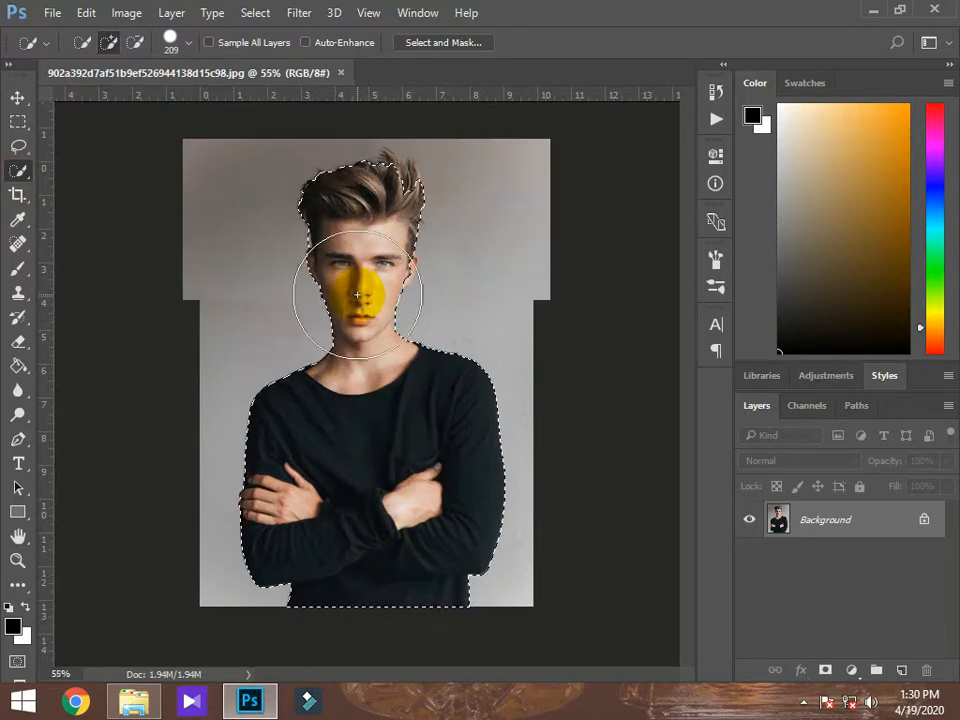
- Refine the quick selection along the hair and the side of the head using a smaller brush
left_click_drag(442, 250, 407, 256)
left_click(407, 259)
left_click_drag(684, 330, 692, 255)
left_click(409, 273)
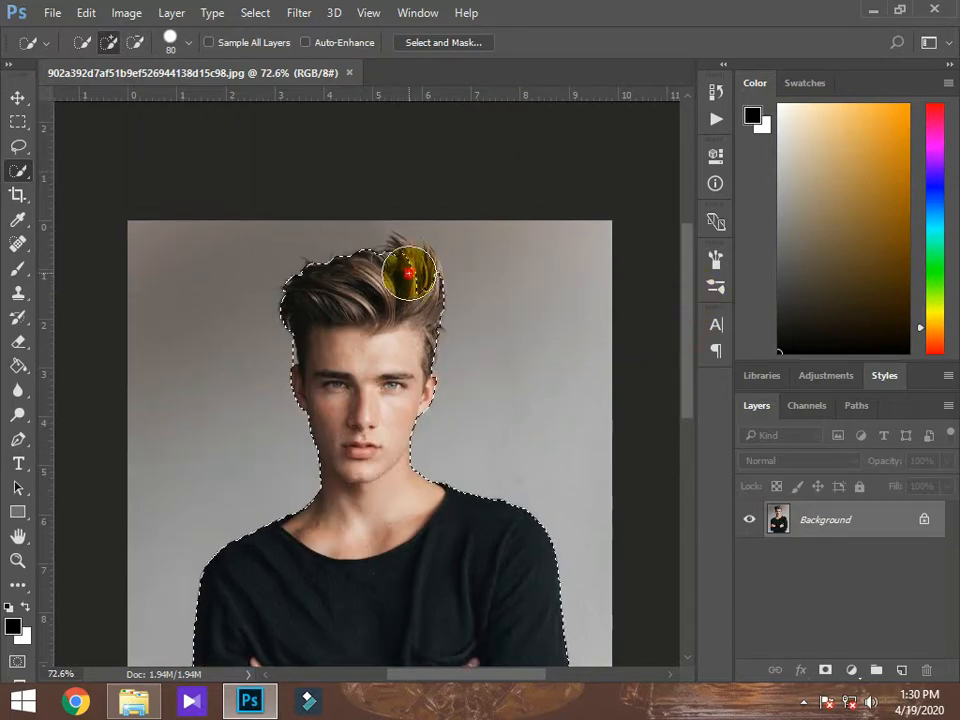
scroll(408, 302, "up", 7)
left_click_drag(460, 445, 435, 445)
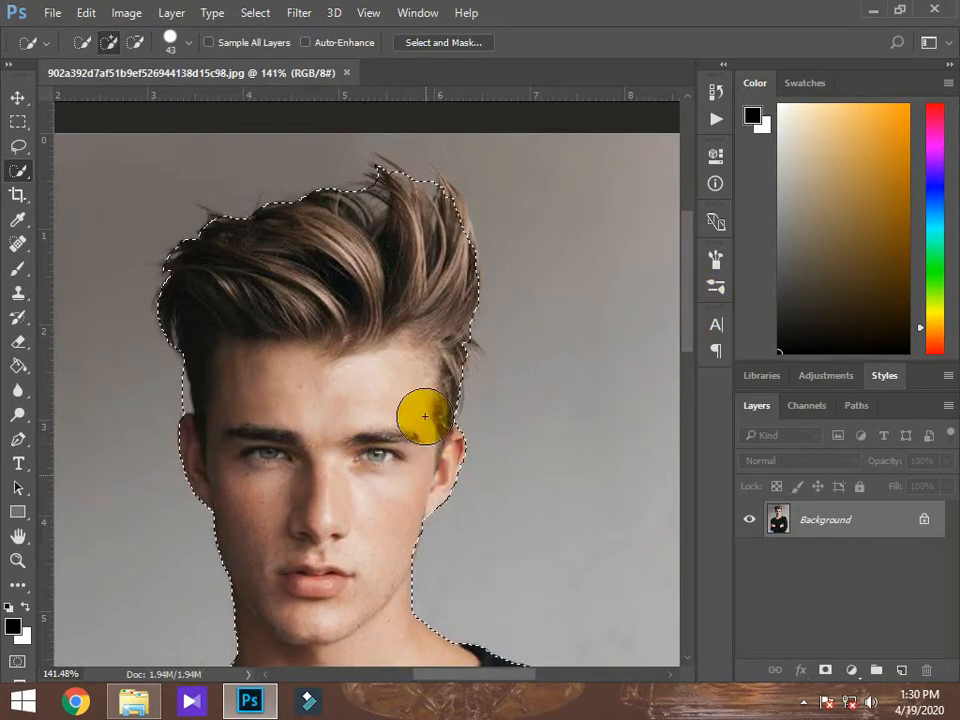
mouse_move(429, 223)
left_mouse_down()
mouse_move(446, 249)
mouse_move(435, 242)
left_mouse_up()
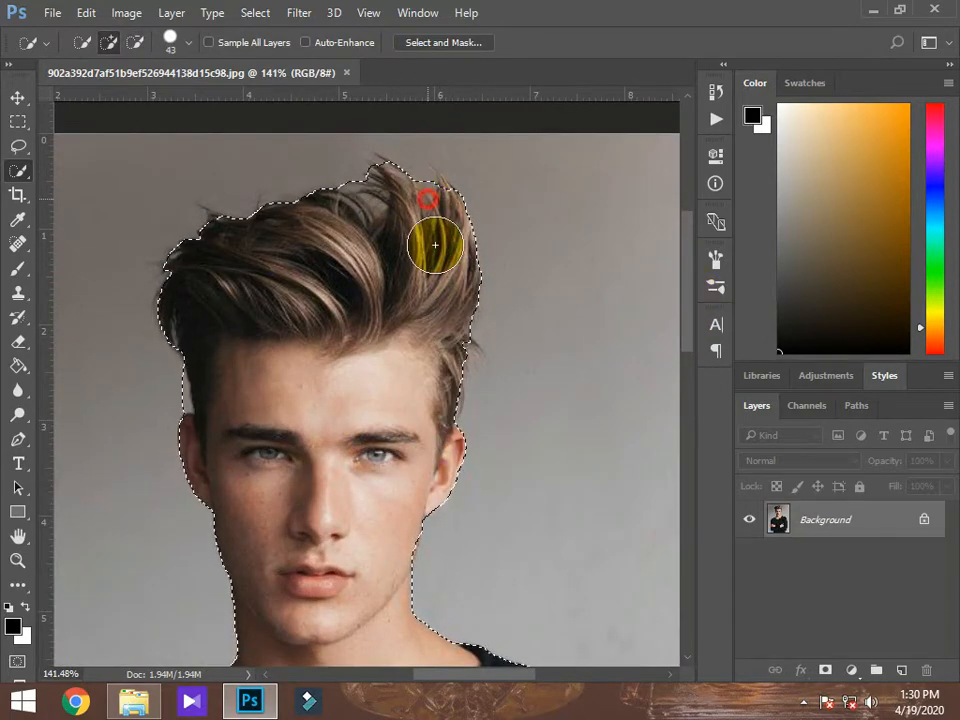
key("alt")
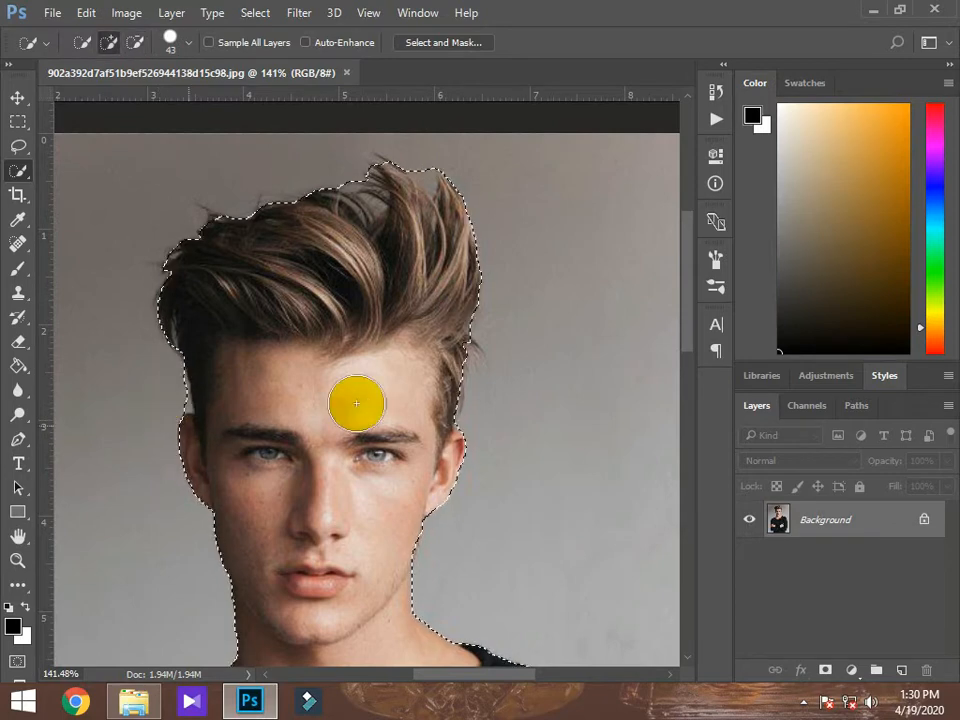
scroll(386, 413, "down", 4)
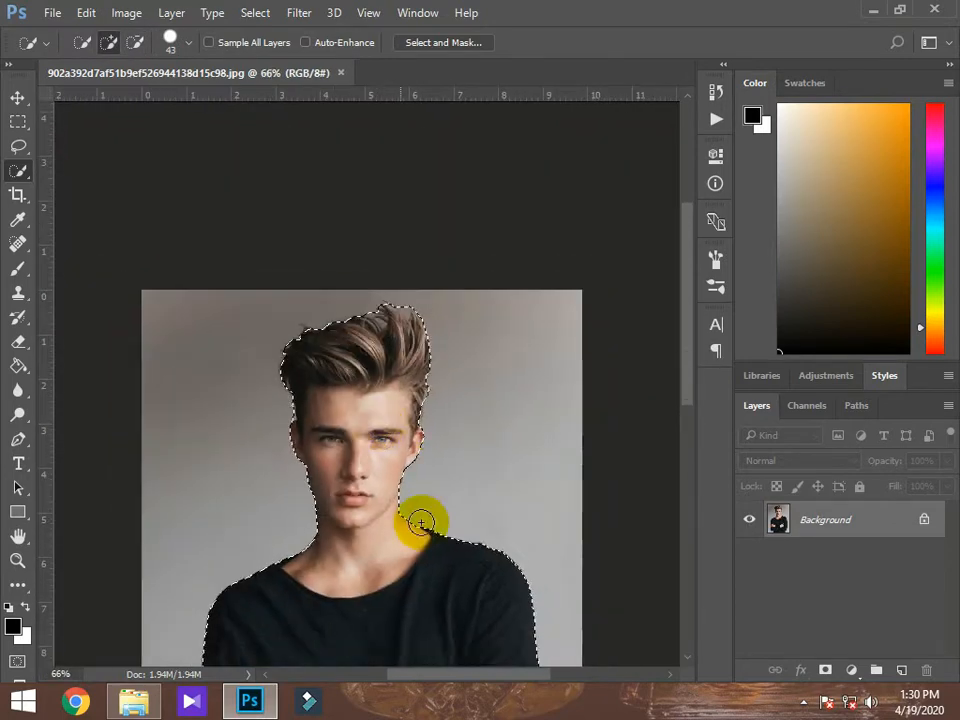
- Refine the selection's hair edges in Select and Mask with the Refine Edge brush and apply the result
left_click(424, 42)
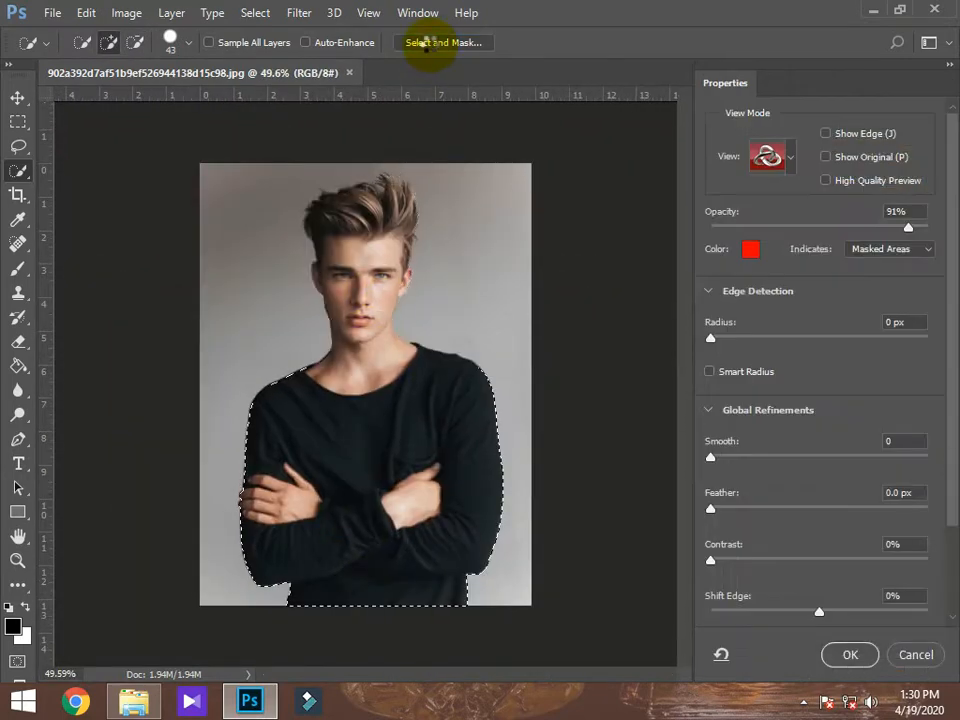
scroll(410, 192, "up", 4)
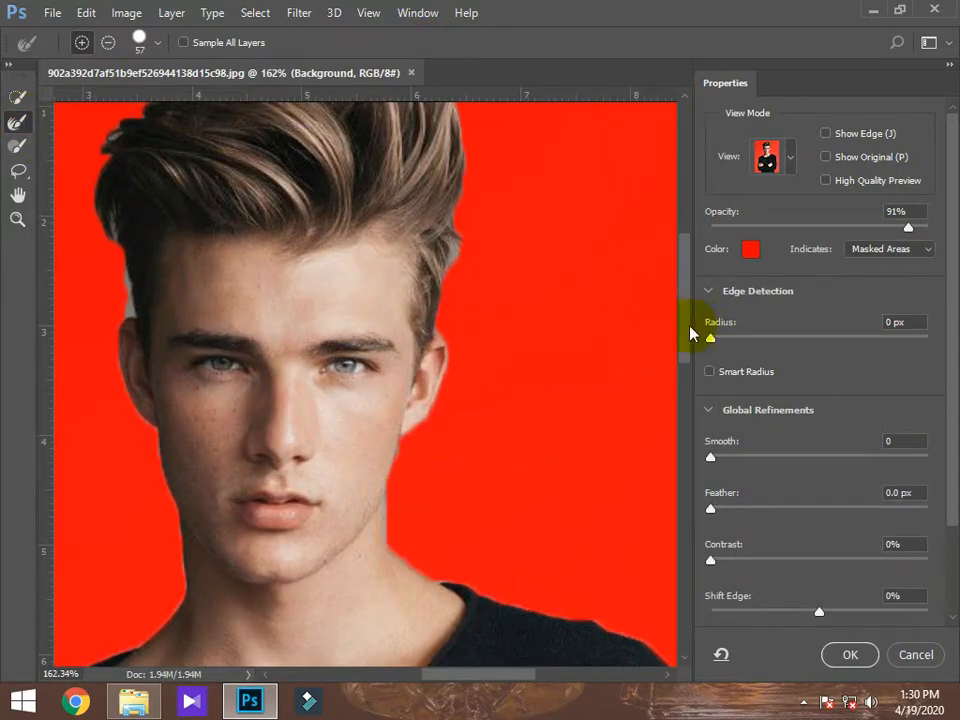
scroll(466, 417, "up", 2)
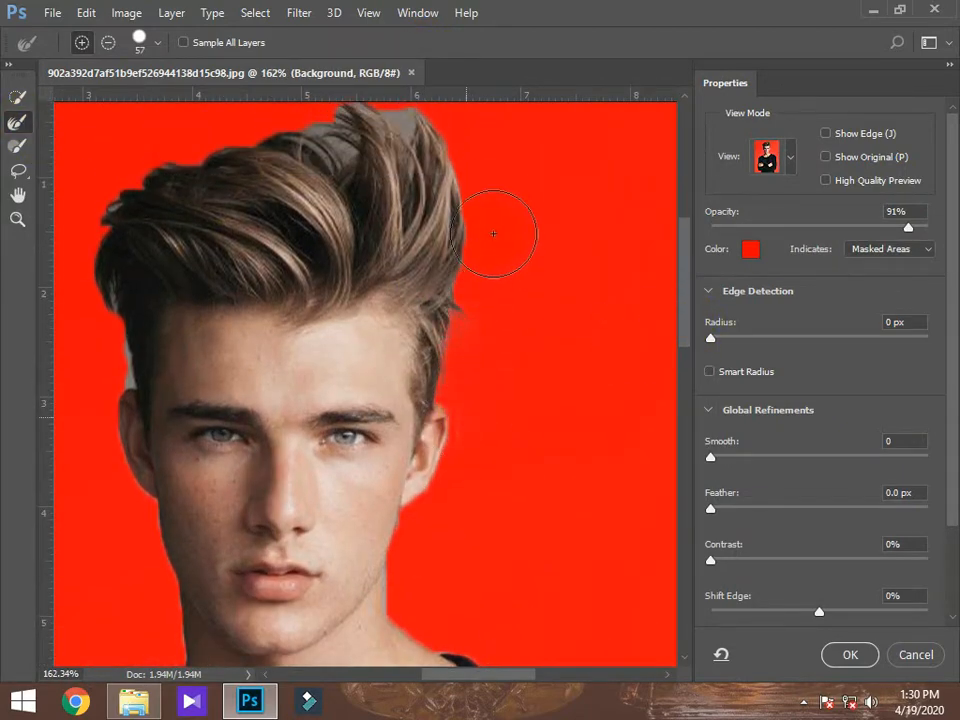
scroll(484, 330, "up", 5)
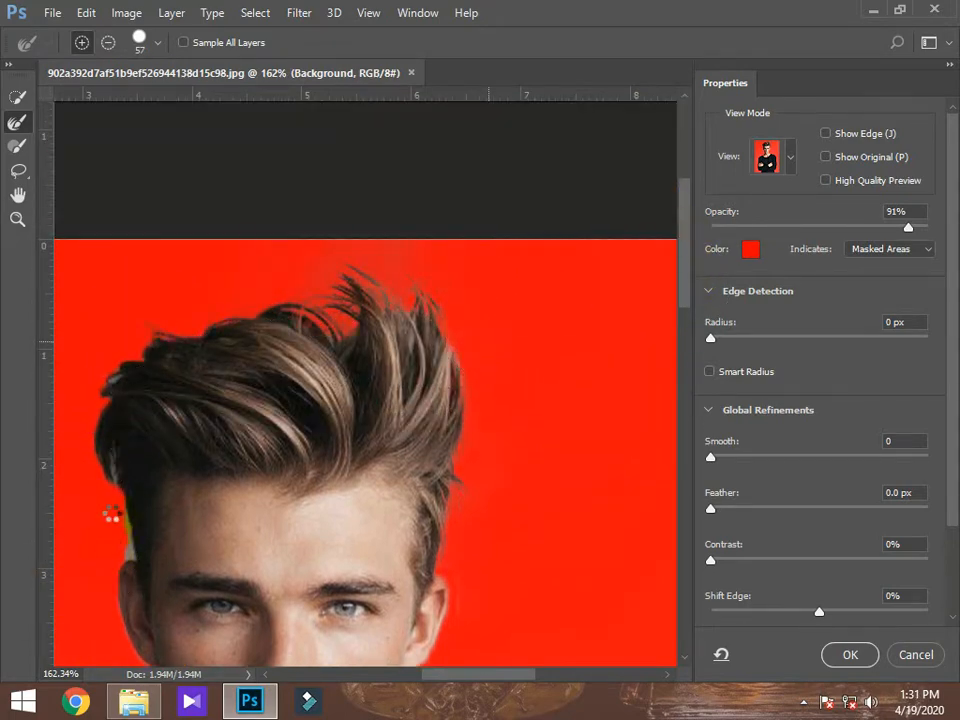
scroll(332, 527, "down", 7)
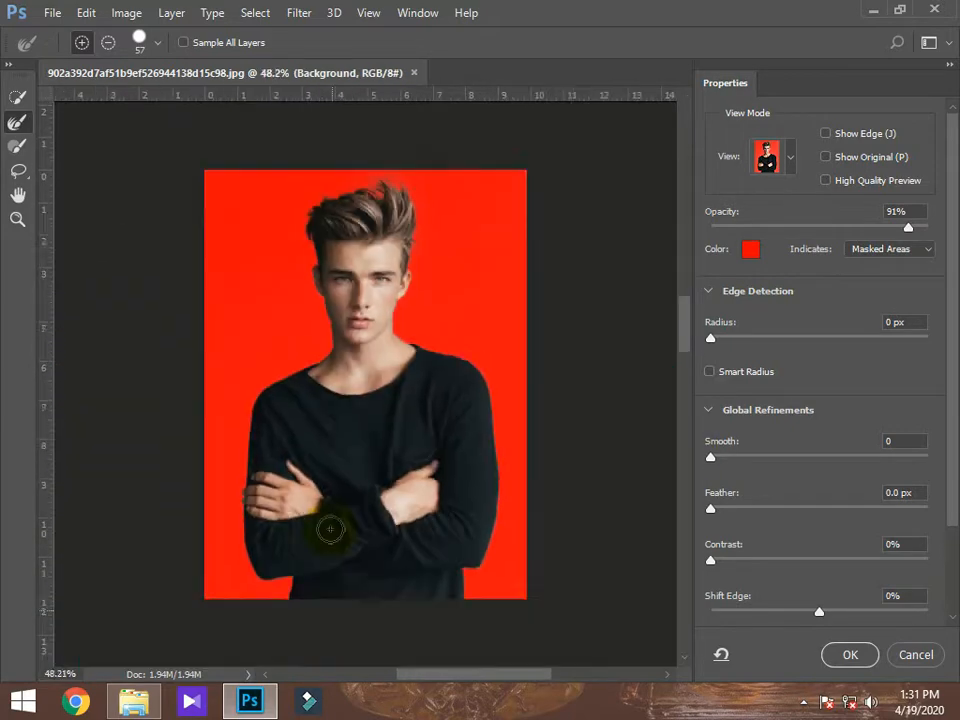
scroll(310, 404, "up", 3)
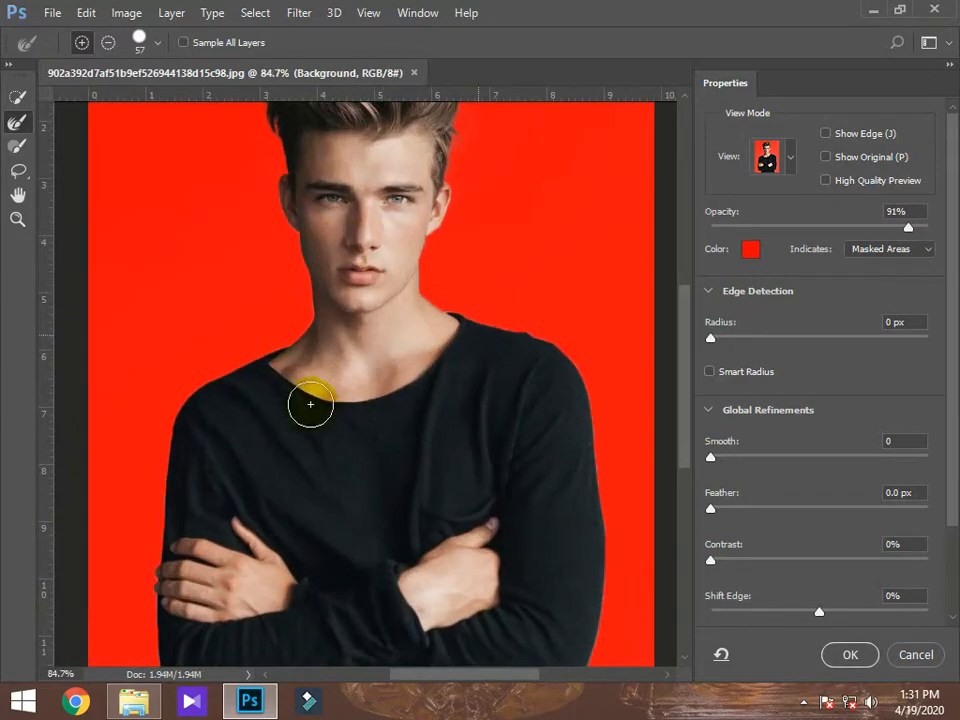
left_click(842, 655)
- Copy the selected man to a new layer with Layer Via Copy
right_click(409, 336)
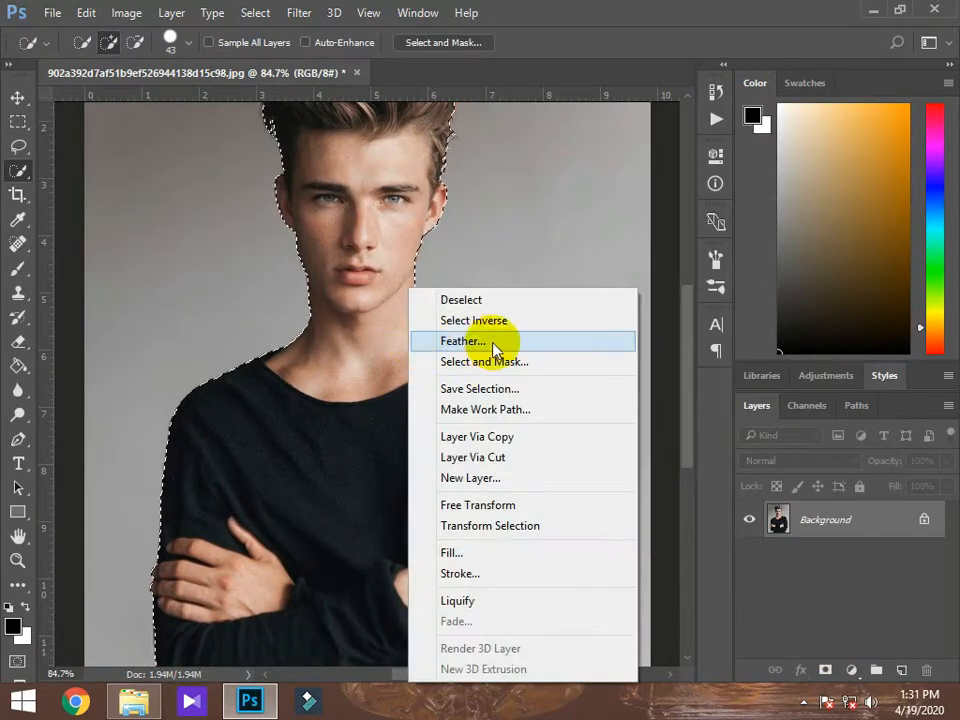
left_click(546, 440)
scroll(516, 270, "down", 2)
scroll(656, 250, "up", 1)
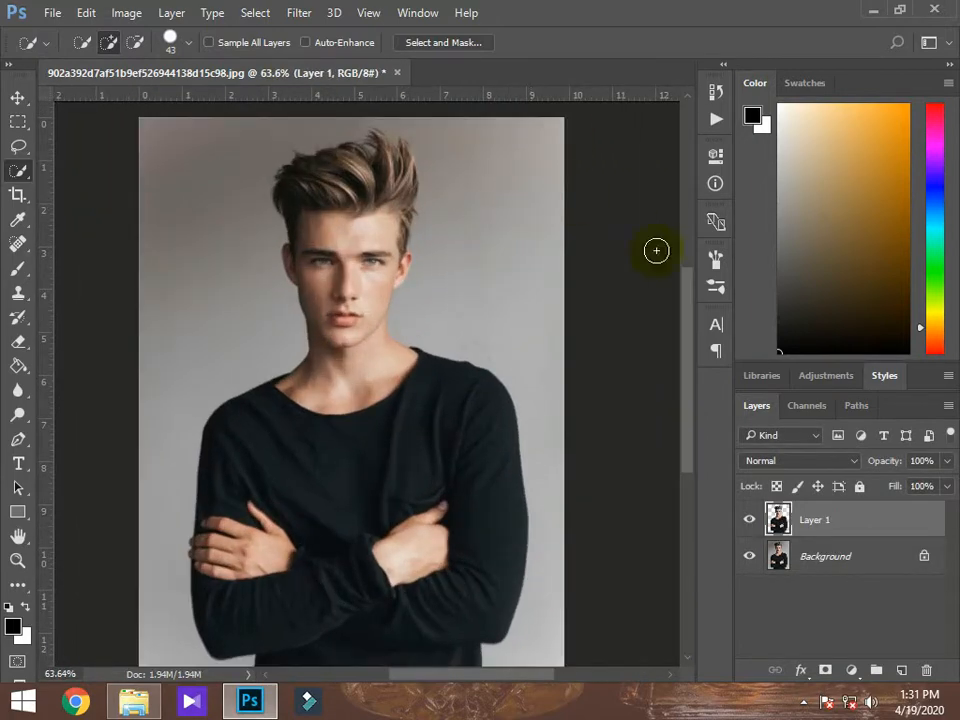
scroll(456, 446, "down", 1)
left_click(877, 9)
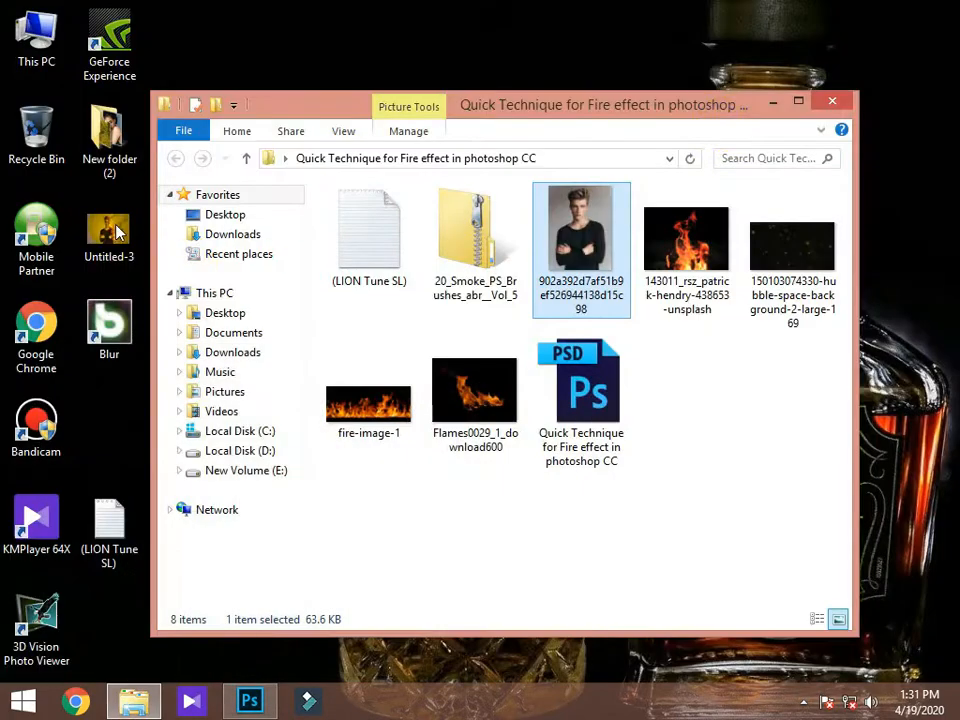
left_click(118, 232)
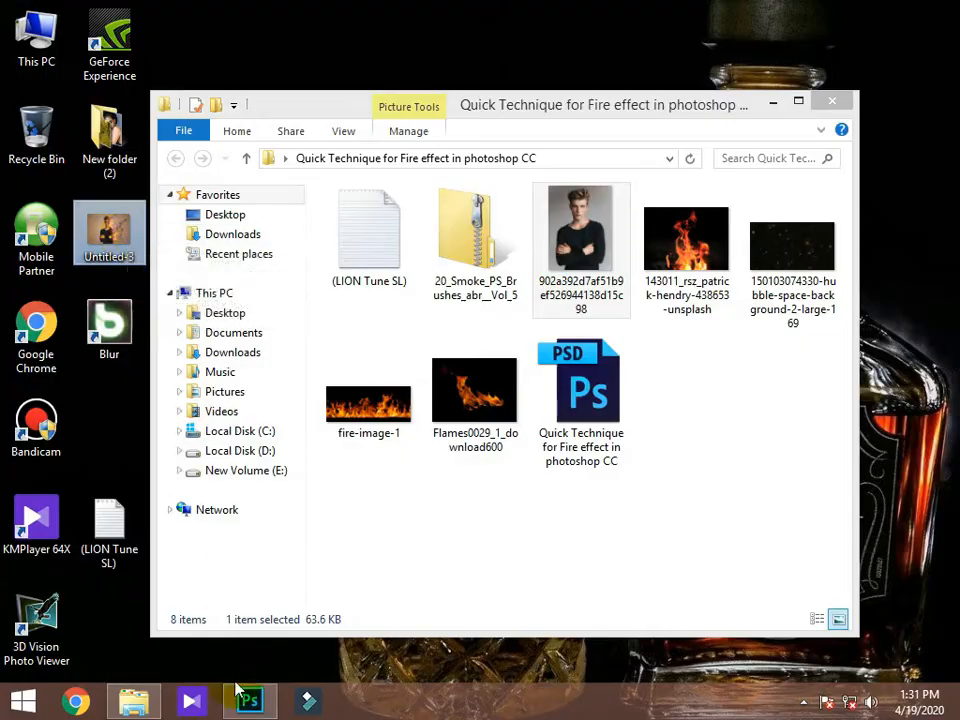
left_click(249, 700)
- Create a new 1400 x 1000 pixel document at 200 pixels/inch in RGB Color with a white background
left_click(55, 14)
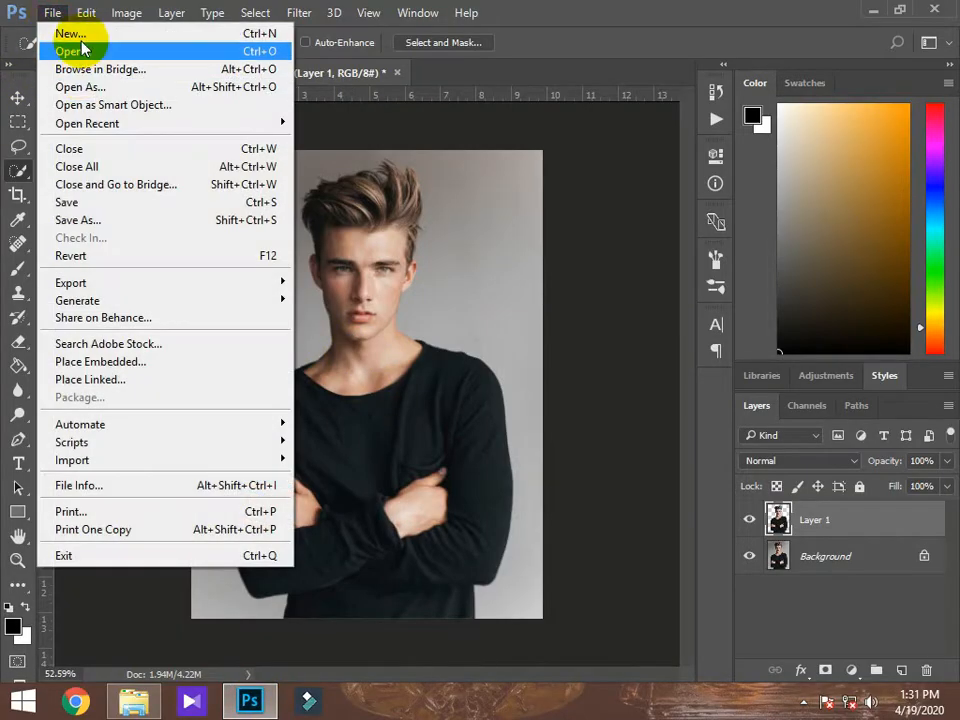
left_click(365, 338)
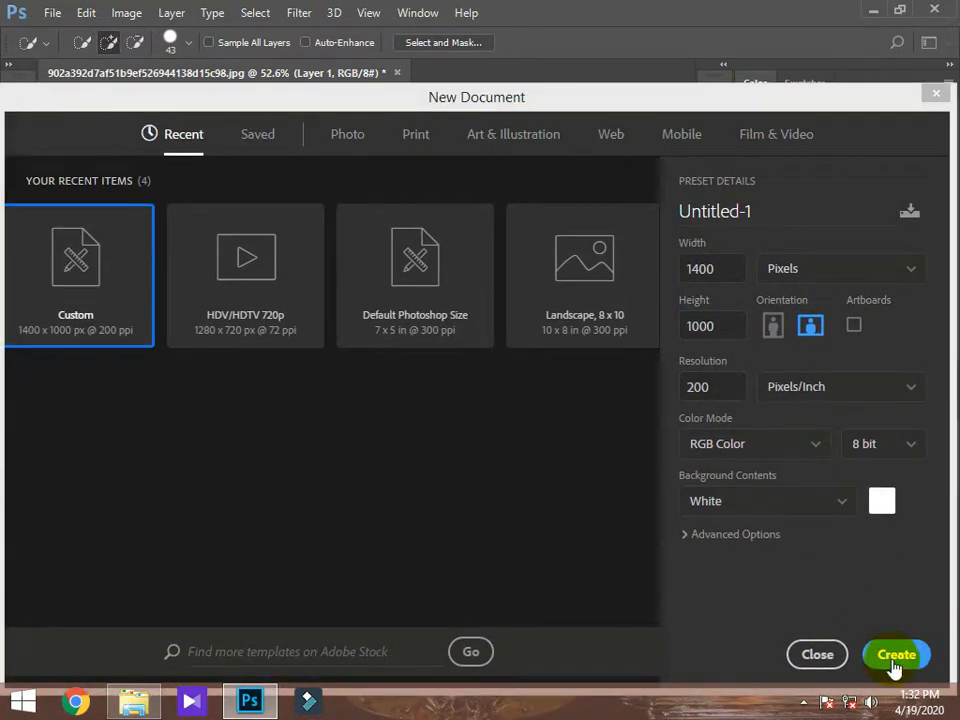
left_click(893, 658)
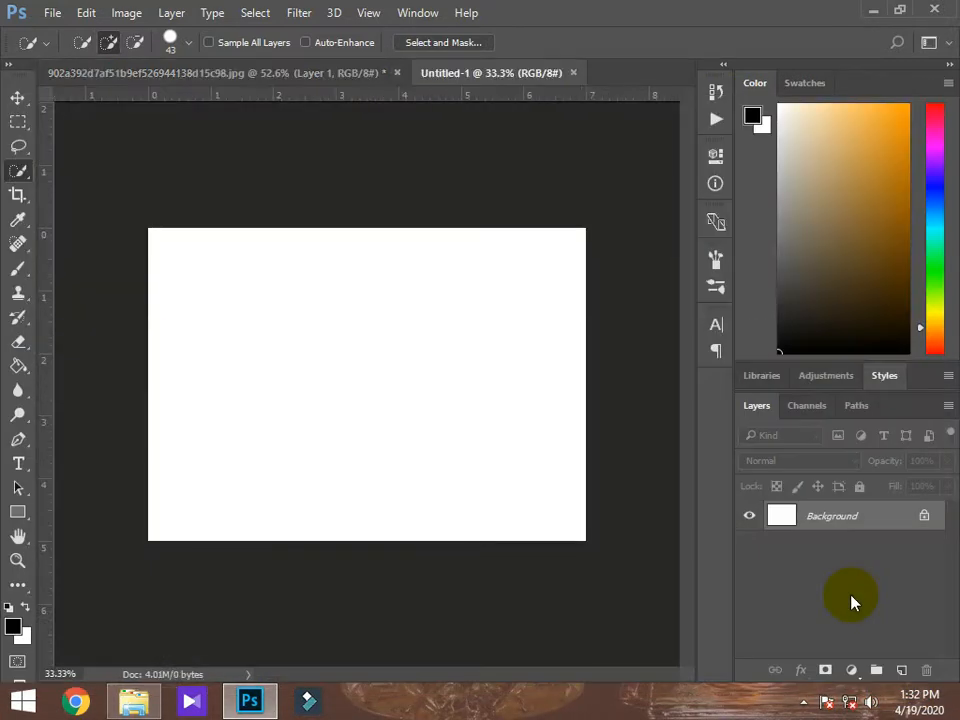
scroll(390, 360, "up", 1)
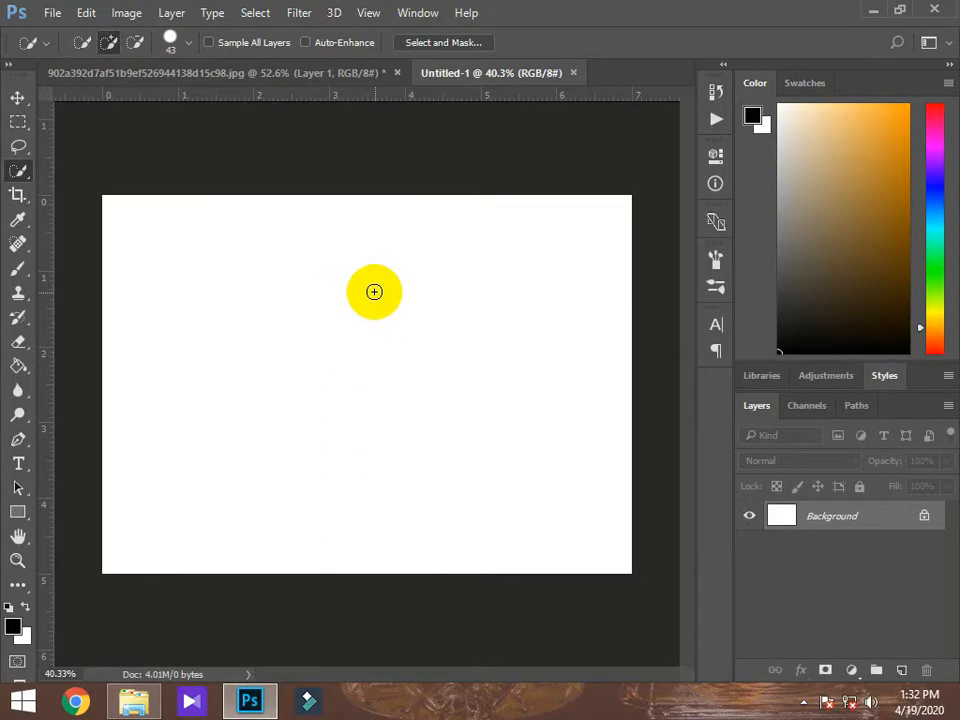
- Move the cut-out man into the new document and centre him along the canvas's lower edge
left_click(189, 72)
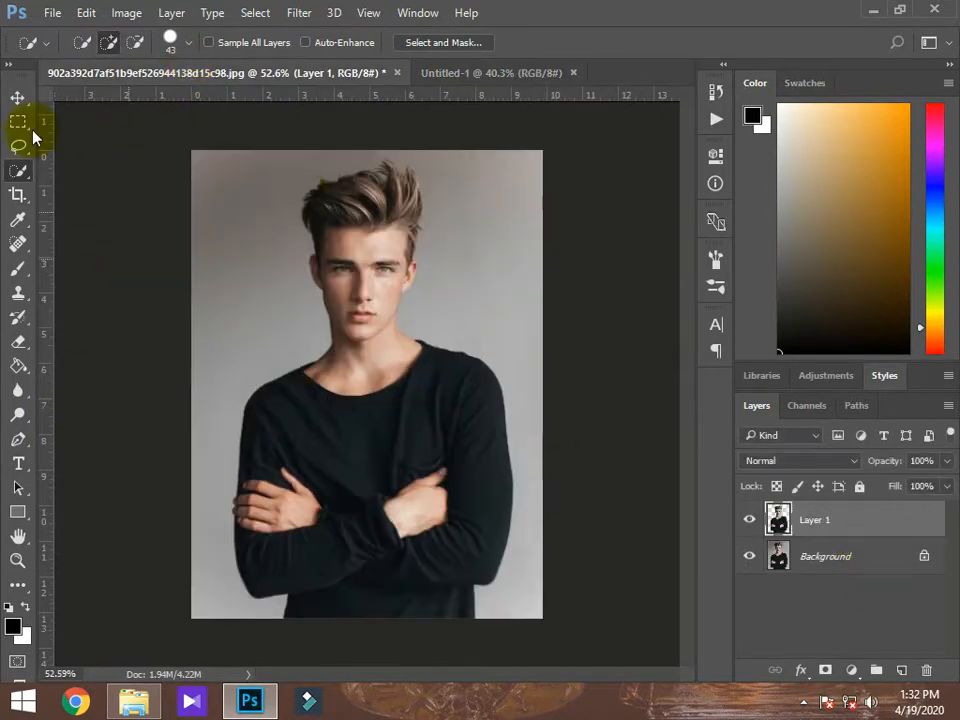
left_click(16, 97)
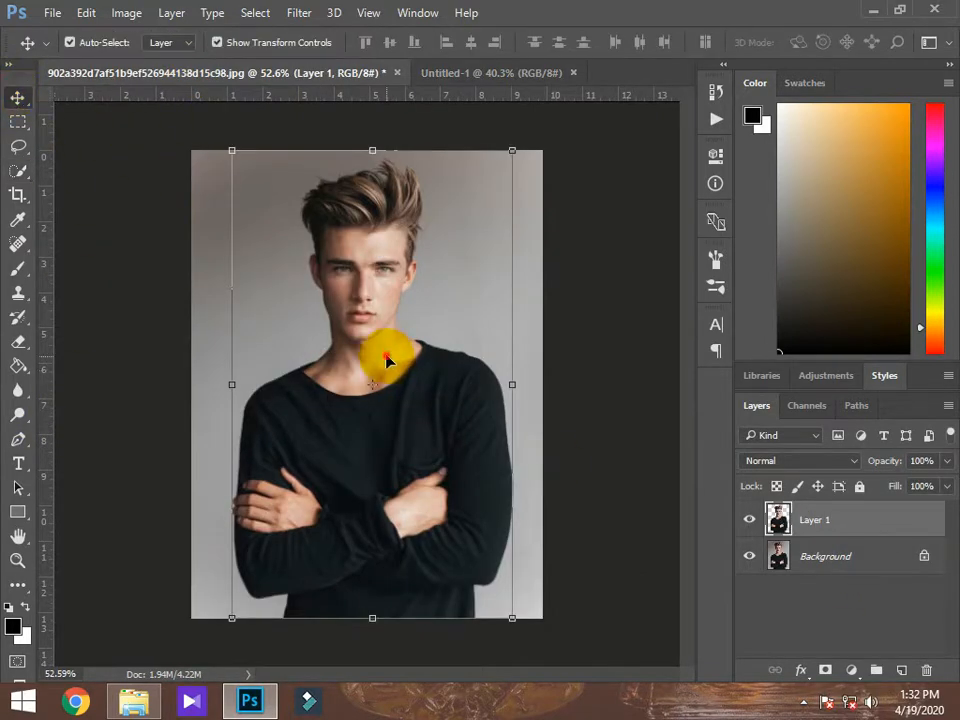
left_click_drag(387, 360, 337, 378)
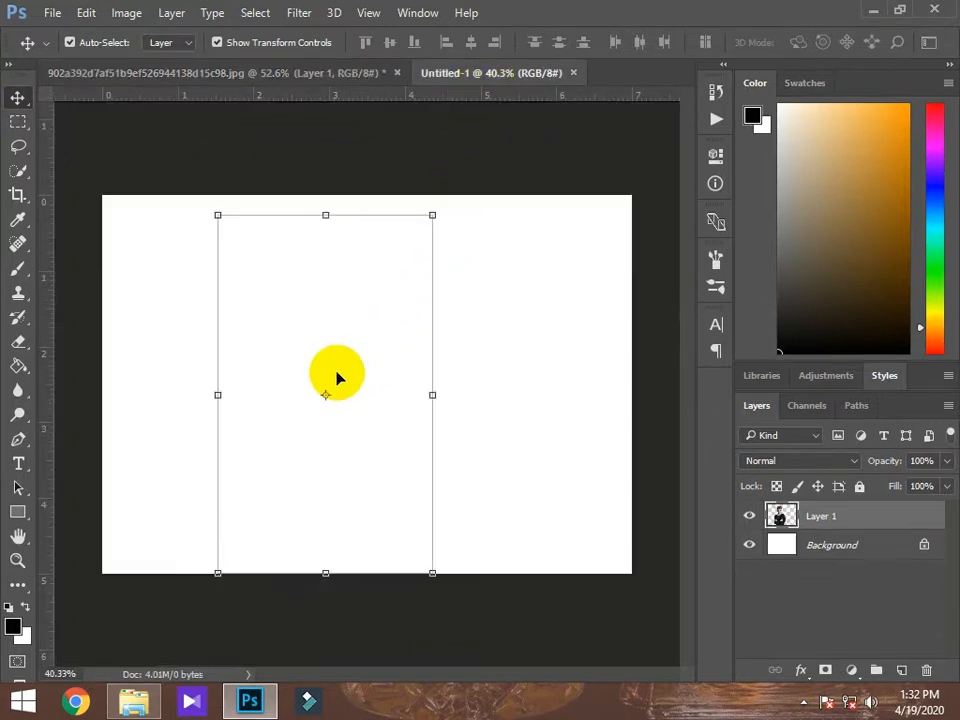
mouse_move(371, 341)
left_mouse_down()
mouse_move(411, 334)
mouse_move(406, 348)
mouse_move(368, 328)
mouse_move(358, 333)
mouse_move(379, 349)
mouse_move(363, 353)
left_mouse_up()
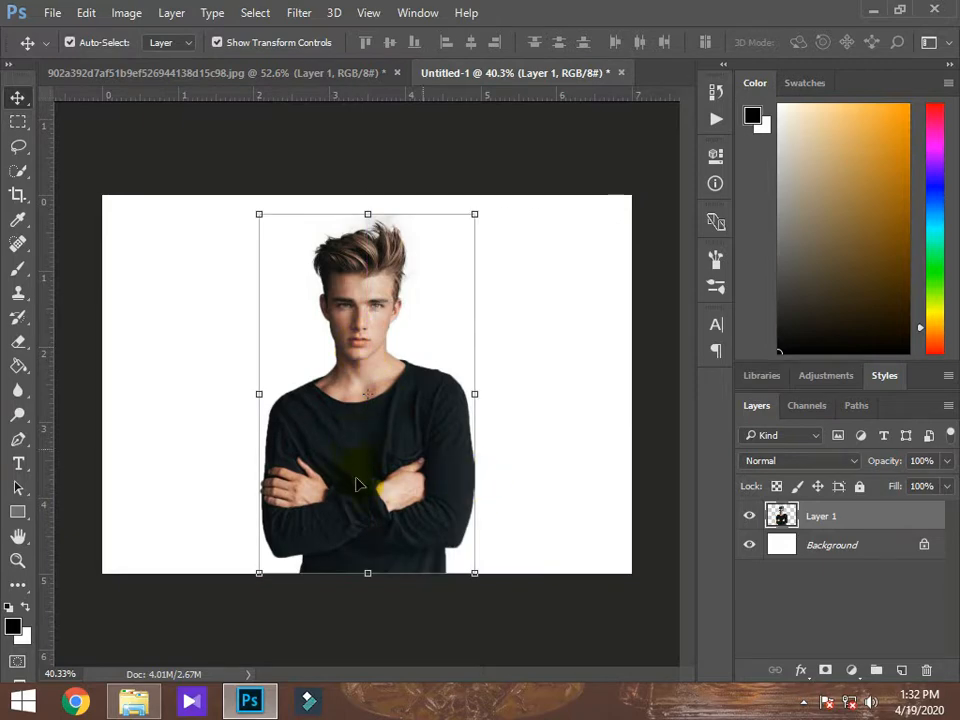
- Close the original portrait document without saving its changes
left_click(303, 72)
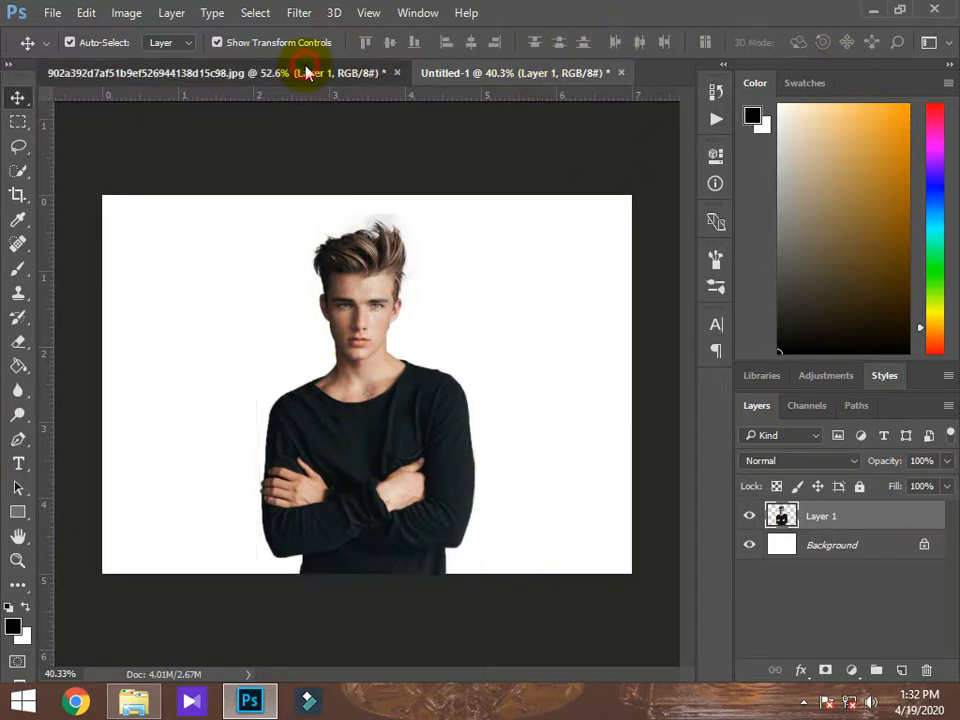
left_click(396, 75)
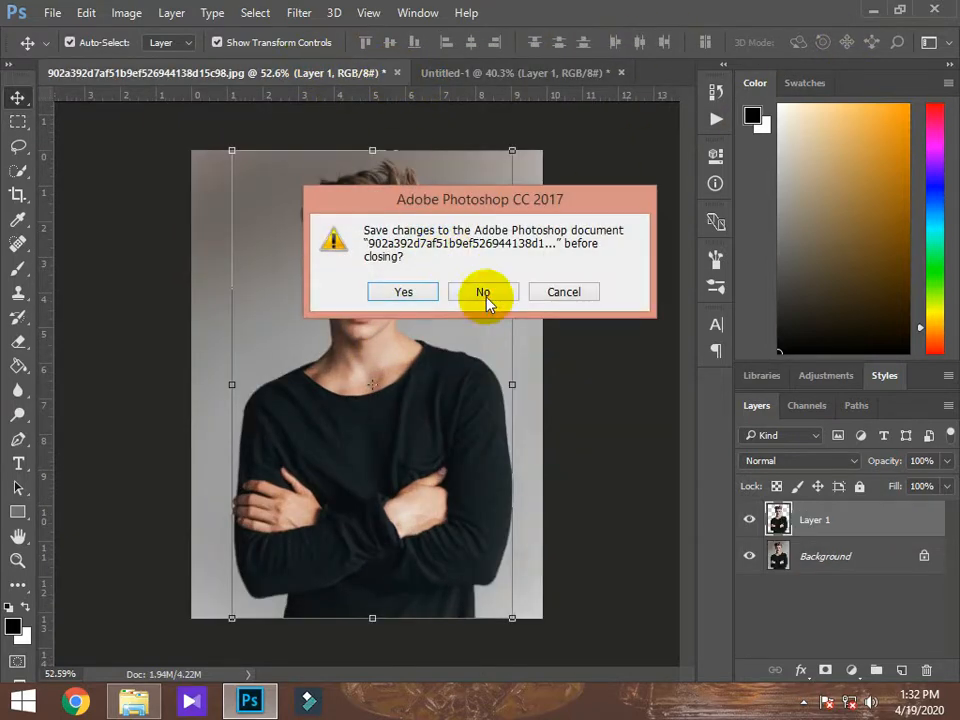
left_click(486, 295)
- Fill the Background layer with black (000000) using the Paint Bucket tool
left_click(847, 553)
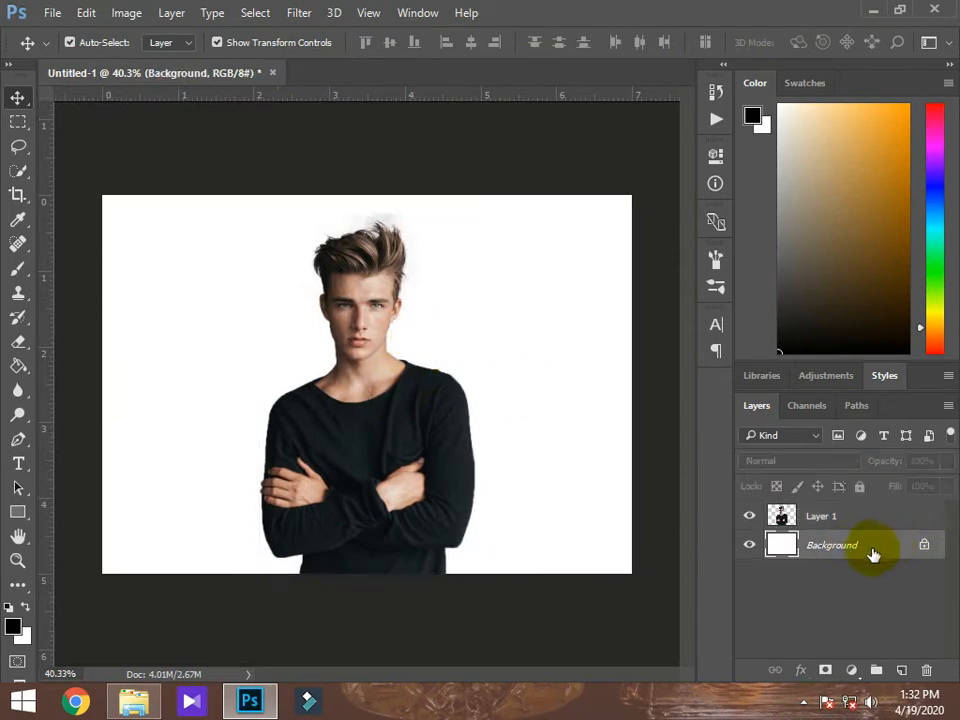
left_click(20, 368)
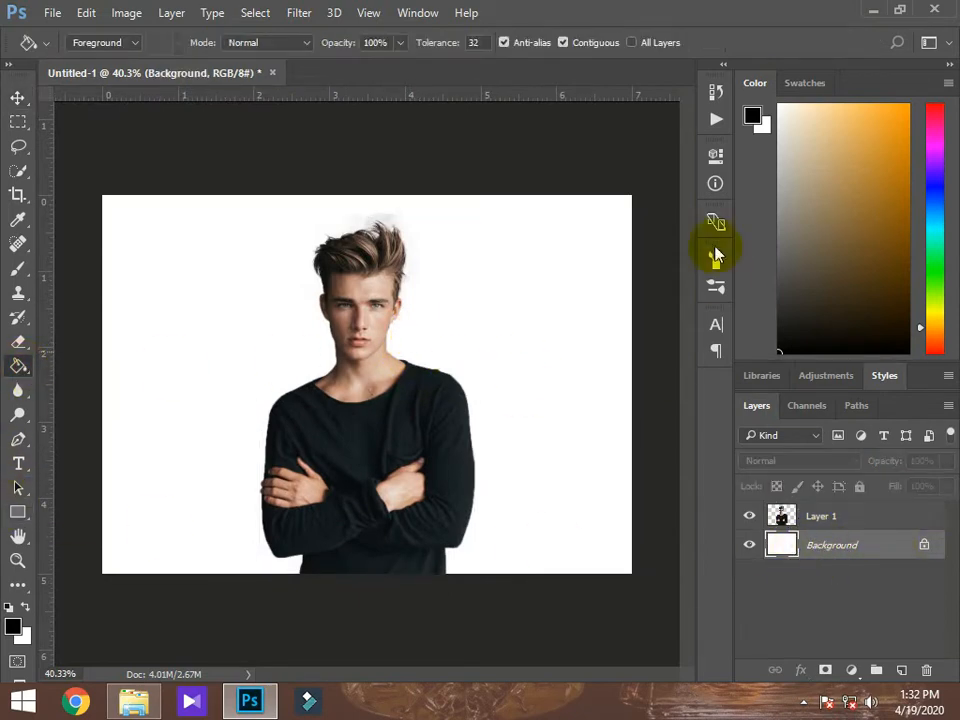
left_click(752, 120)
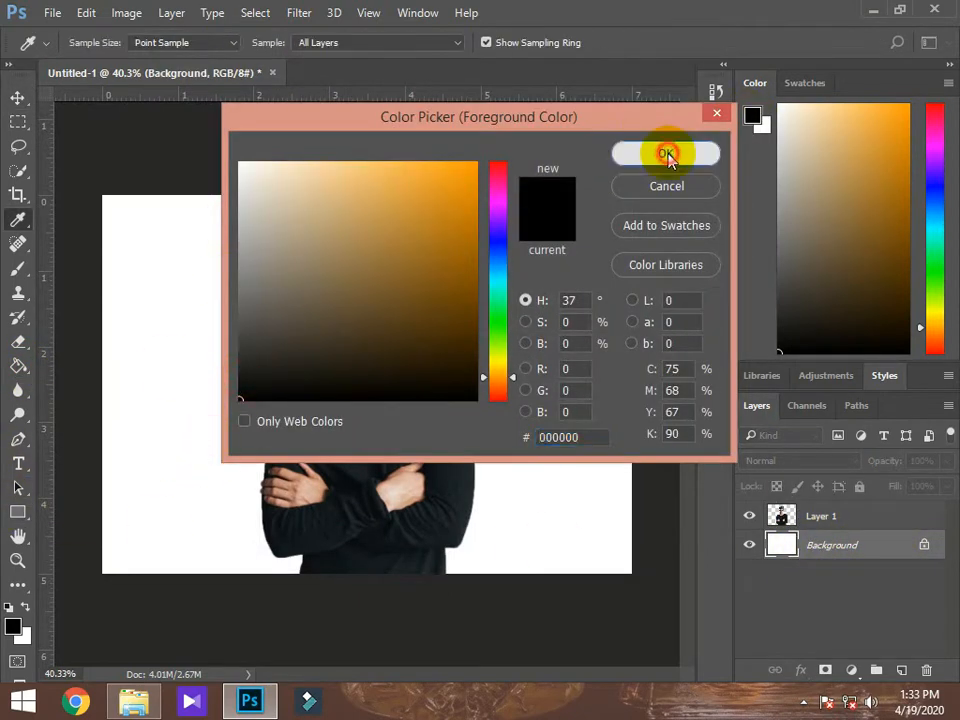
left_click(664, 152)
left_click(167, 268)
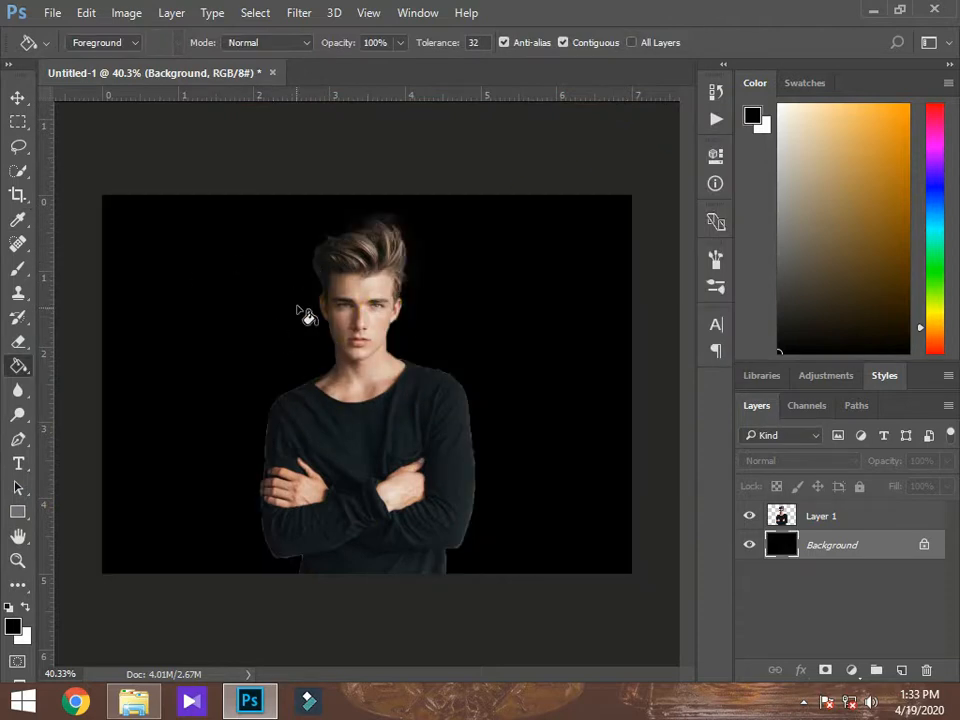
- Add a gradient fill layer above the Background with the Color to Transparent preset, recolouring its starting stop beige (d3c0a2)
left_click(851, 670)
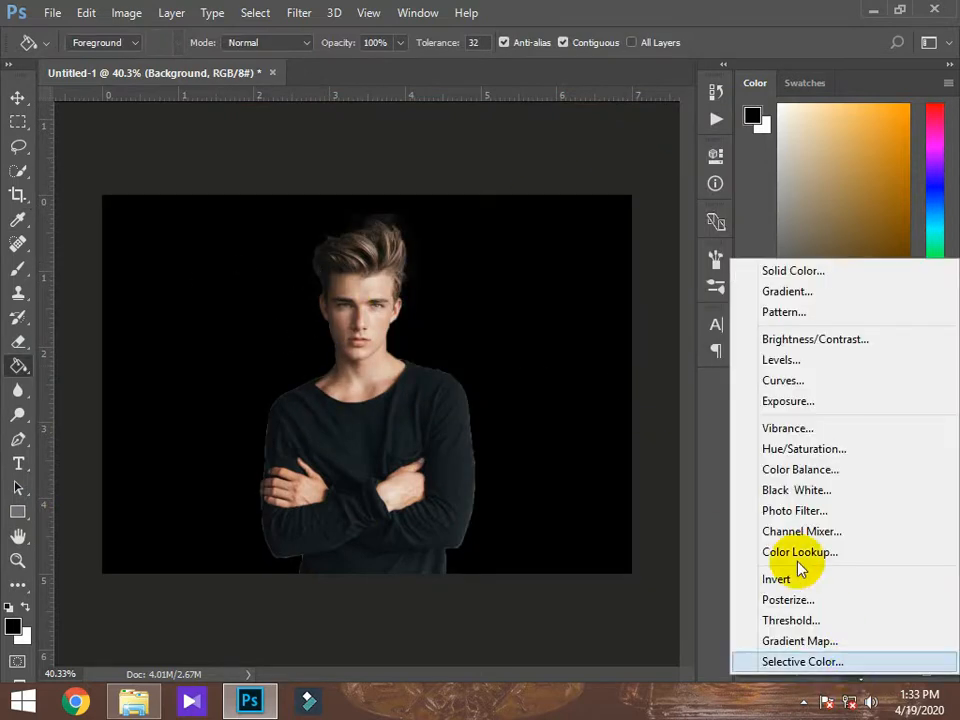
left_click(788, 292)
left_click(608, 268)
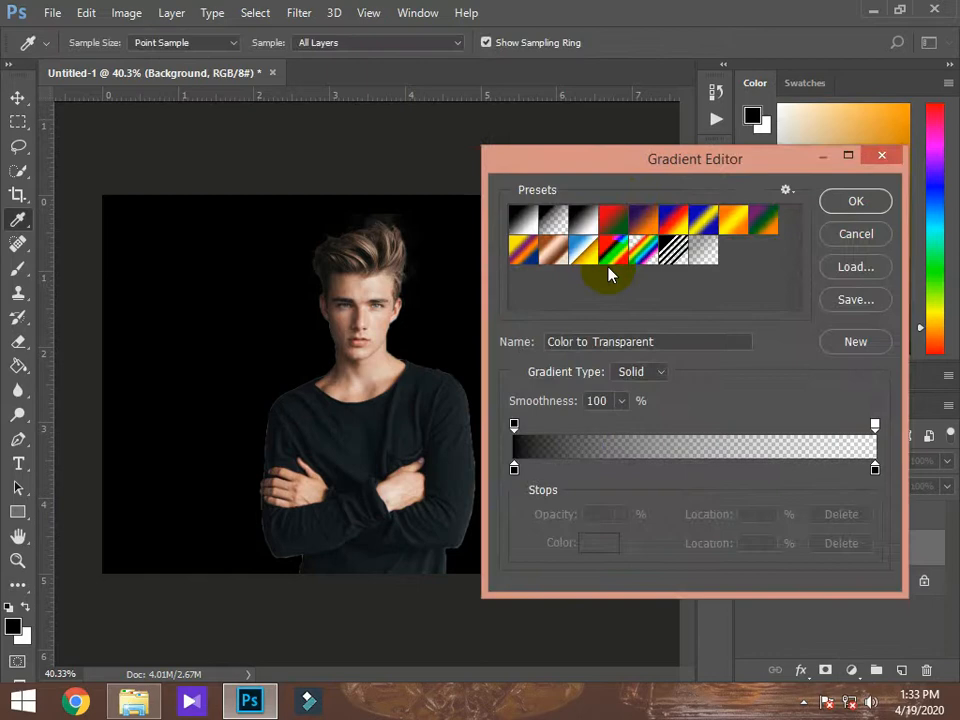
double_click(514, 472)
left_click(500, 378)
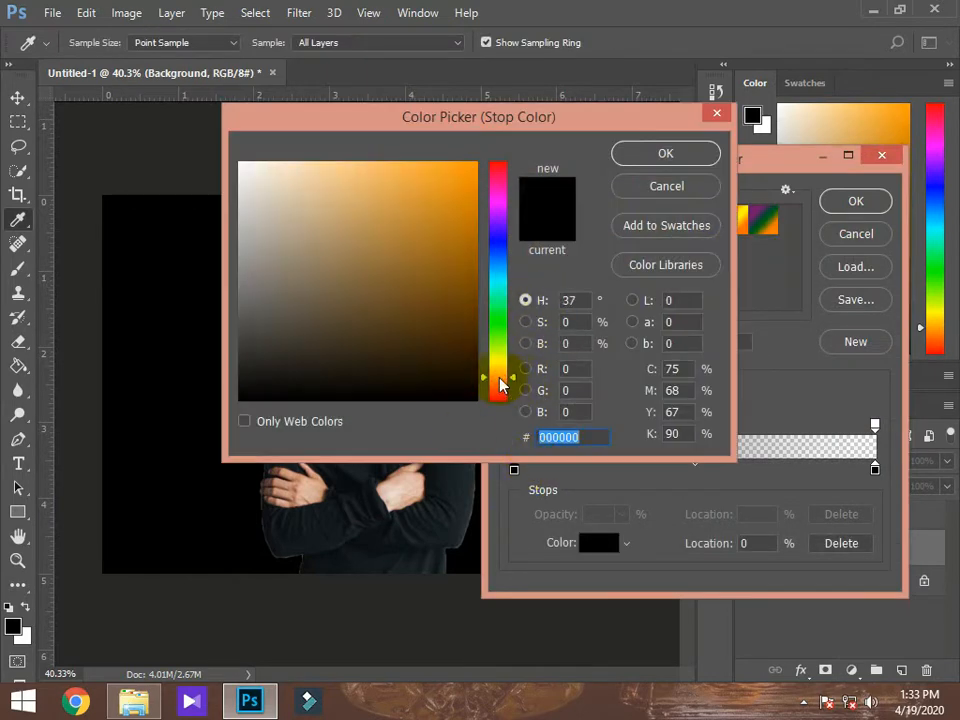
left_click(301, 206)
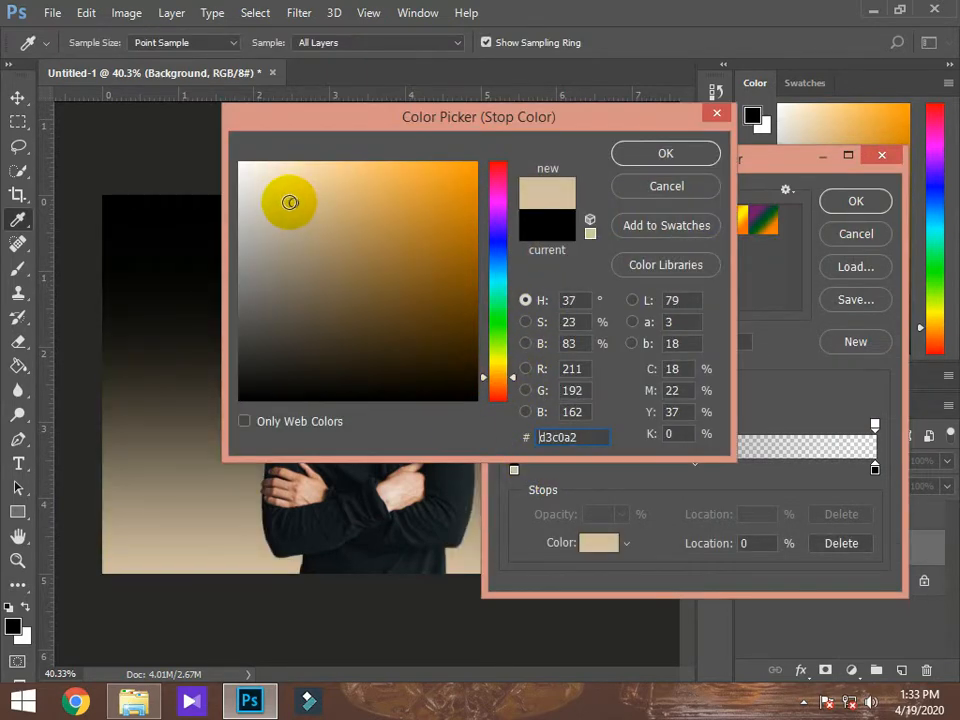
left_click(666, 155)
left_click(857, 203)
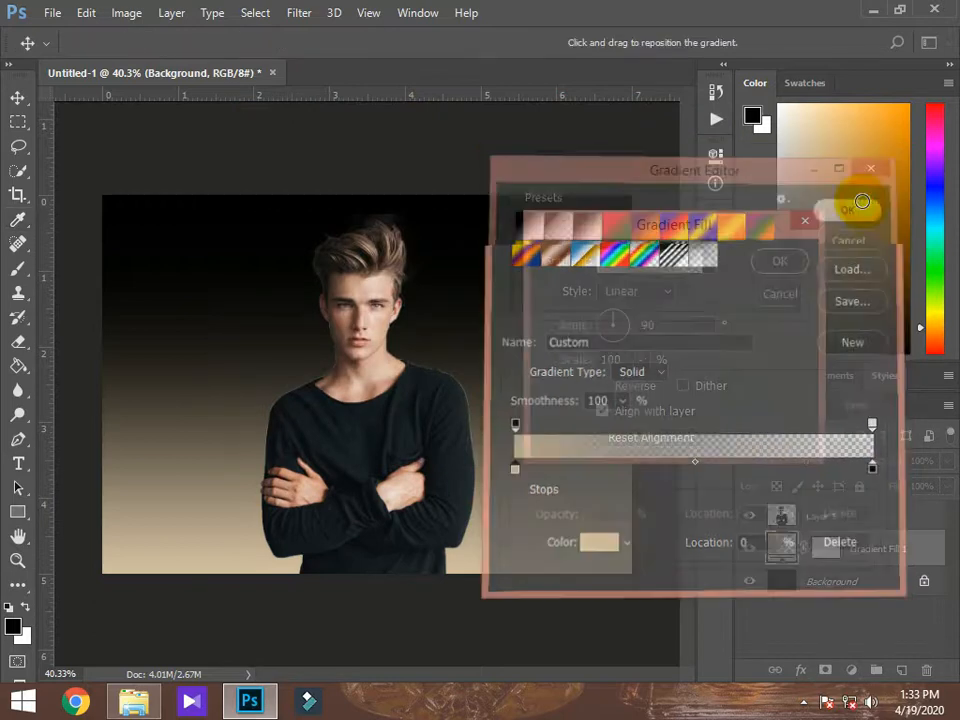
- Make the gradient fill Radial with an angle of 0° and a scale of 308%
left_click(668, 292)
left_click(649, 318)
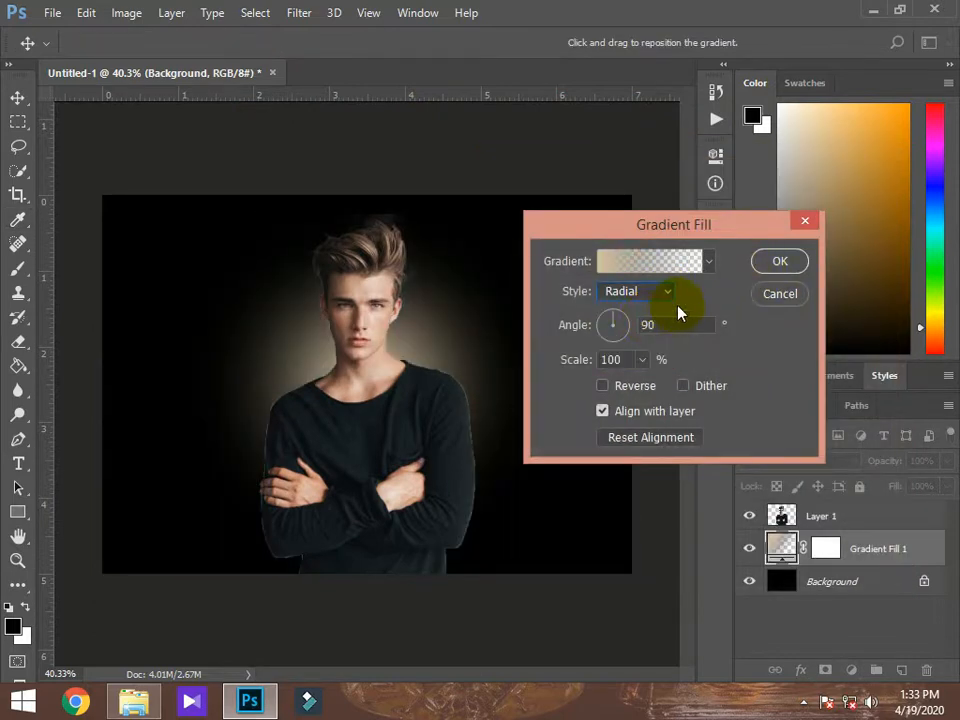
left_click_drag(629, 333, 632, 330)
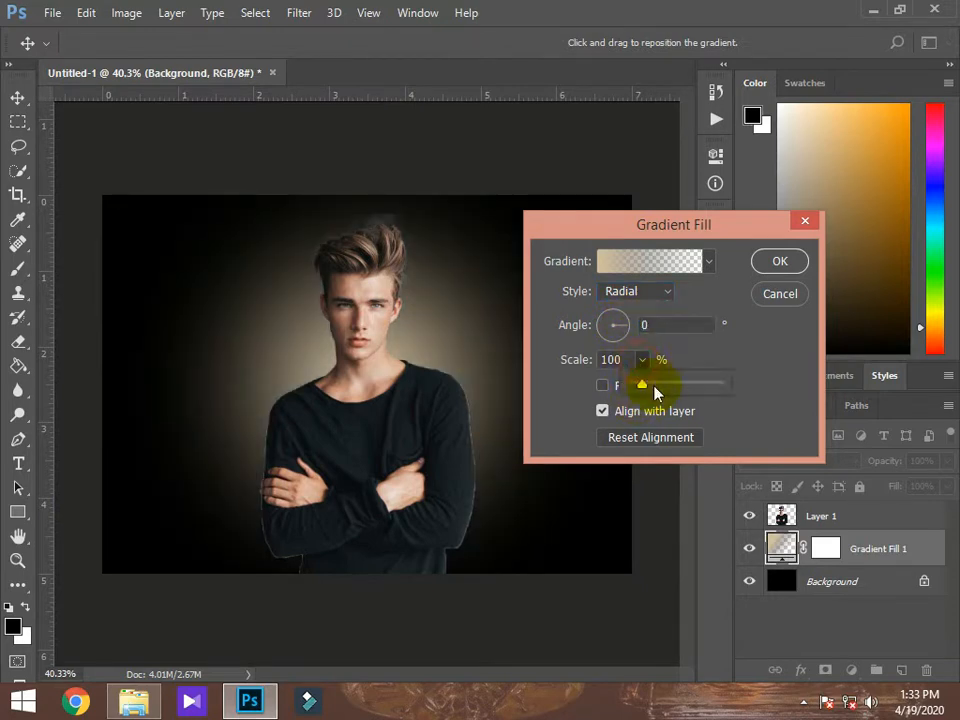
left_click(656, 391)
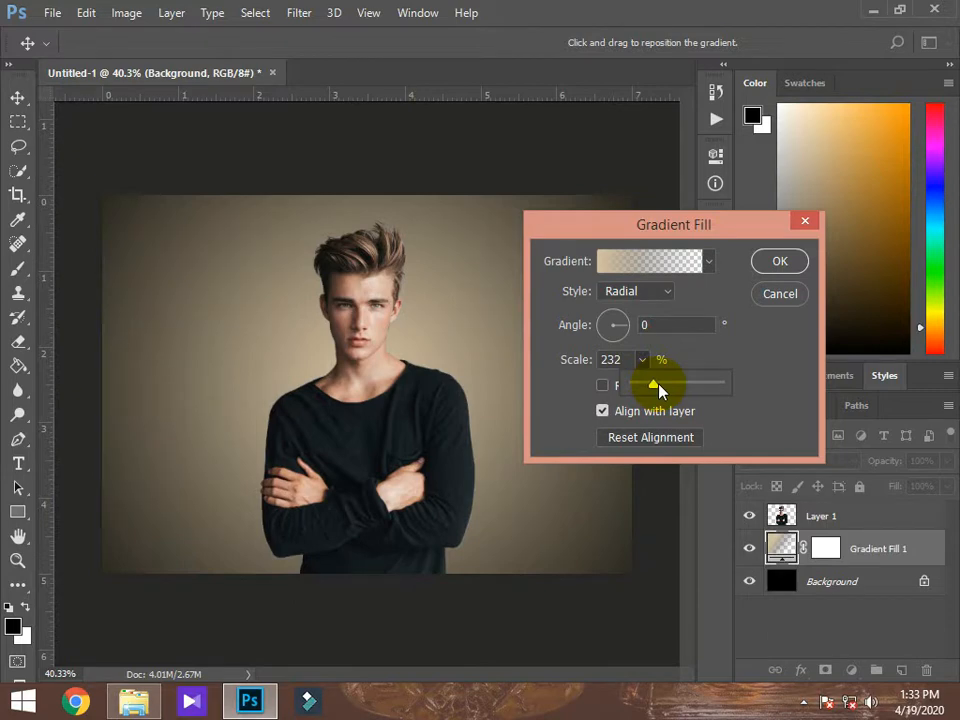
left_click_drag(658, 391, 660, 391)
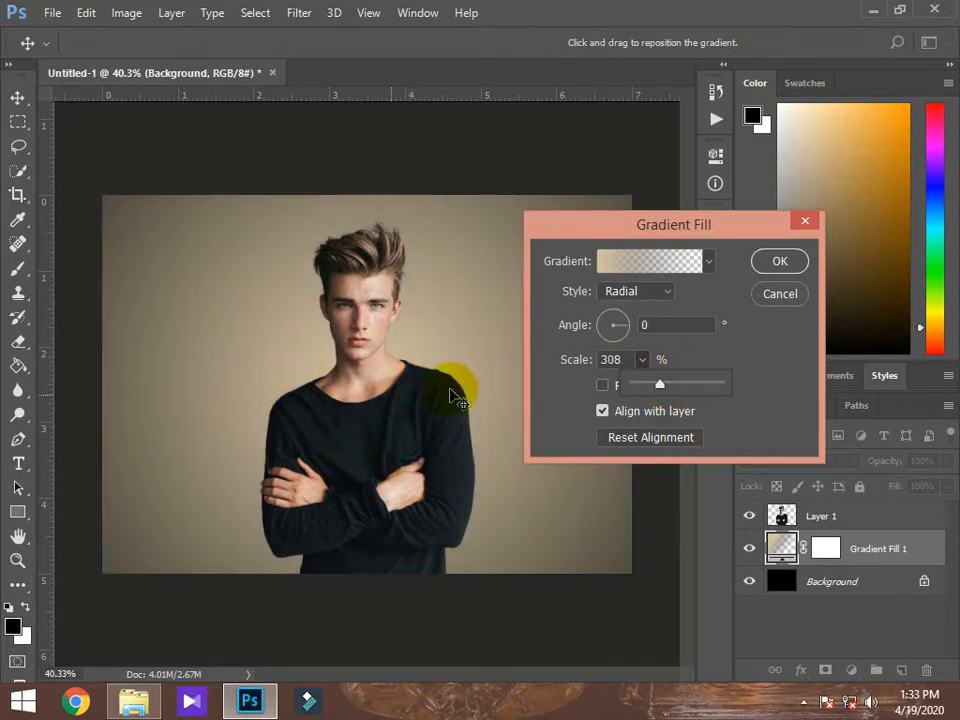
- Warm the gradient's beige starting stop to a hue of 31° and apply the gradient fill
left_click(649, 262)
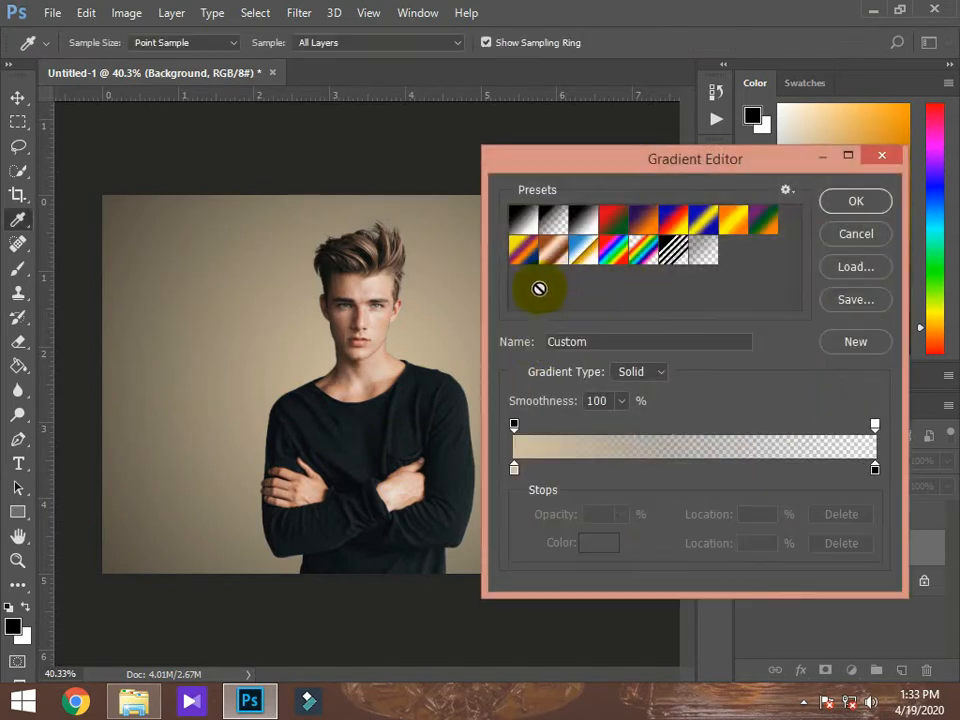
double_click(514, 469)
left_click(498, 373)
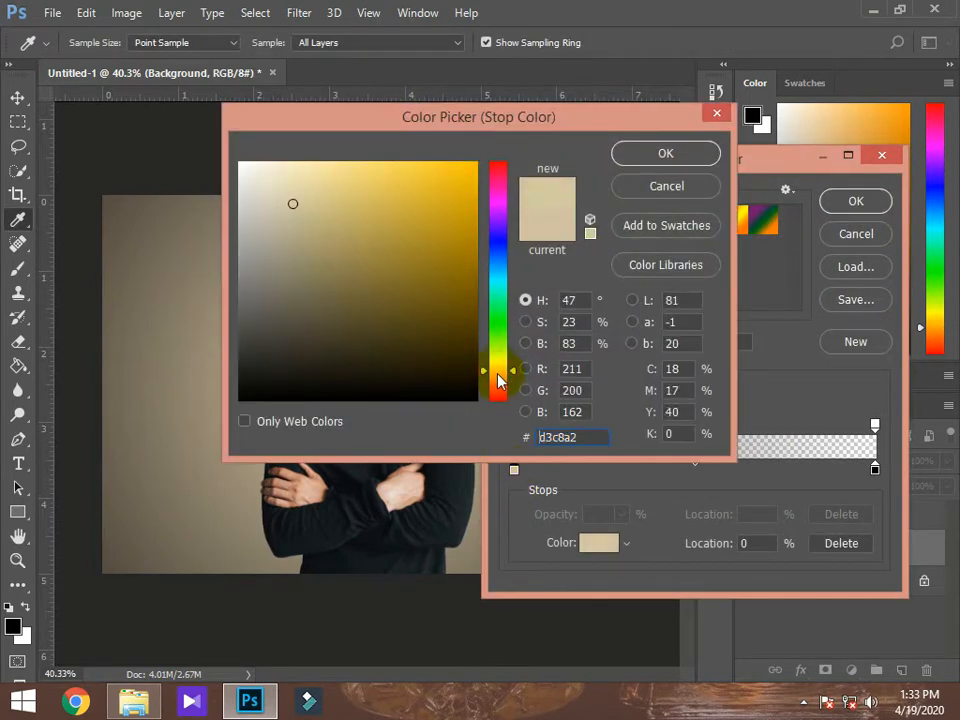
left_click_drag(500, 383, 500, 391)
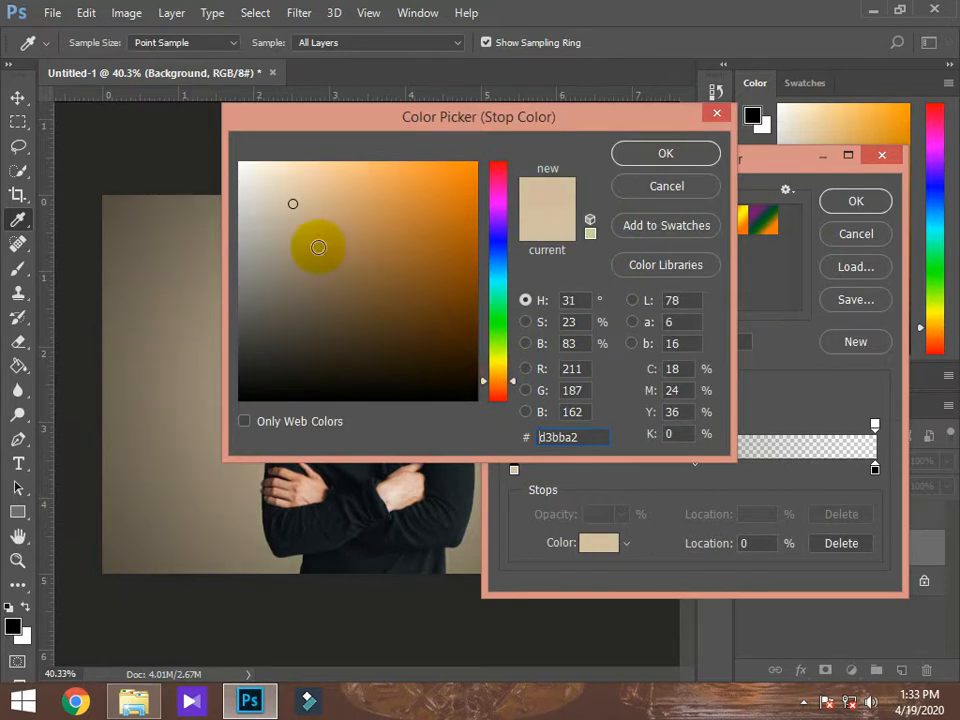
left_click(294, 202)
left_click(650, 155)
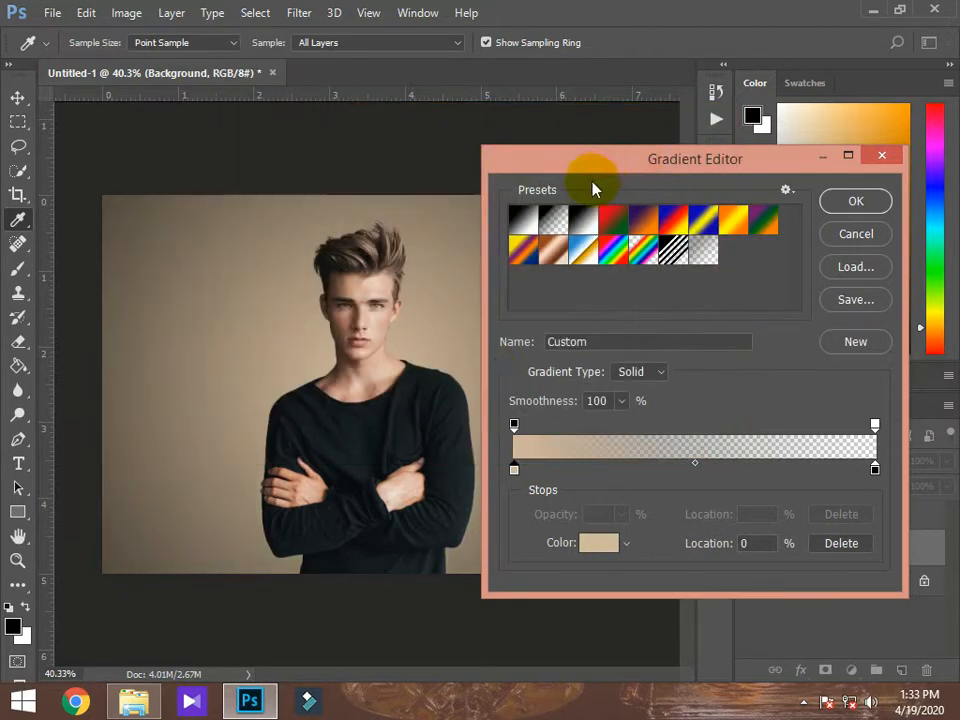
left_click(881, 166)
left_click(785, 263)
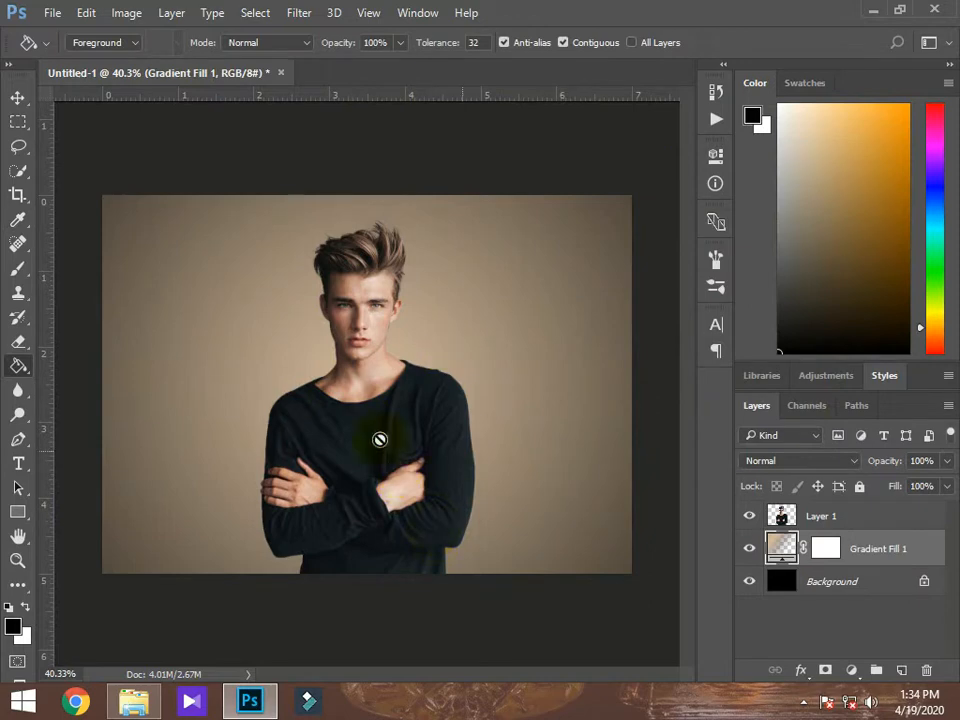
- Duplicate Layer 1, the cut-out man, as Layer 1 copy
left_click(833, 513)
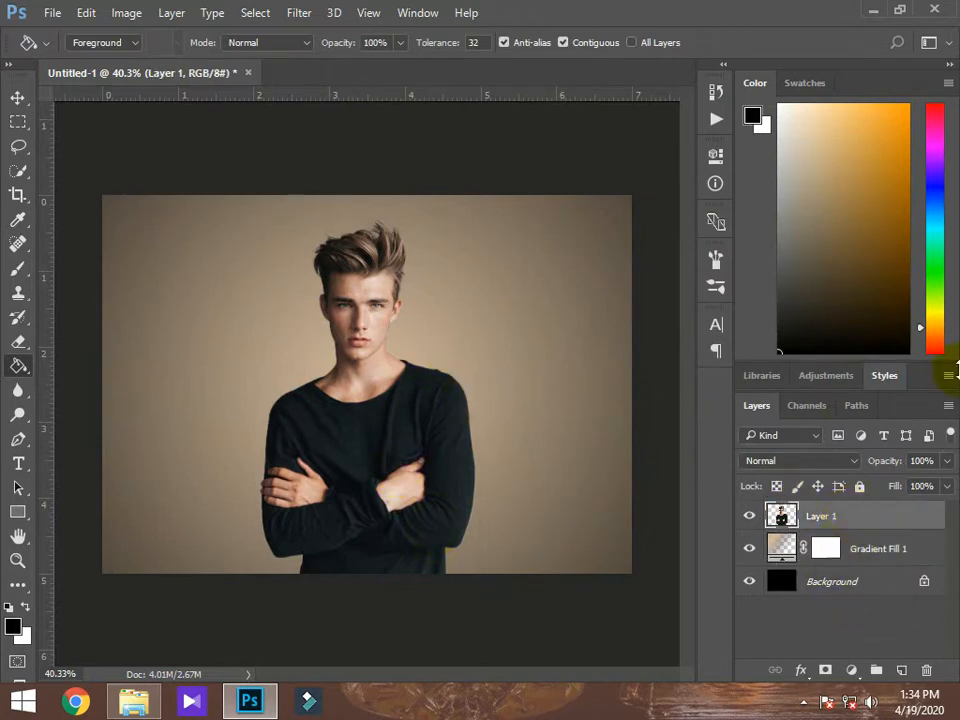
right_click(857, 523)
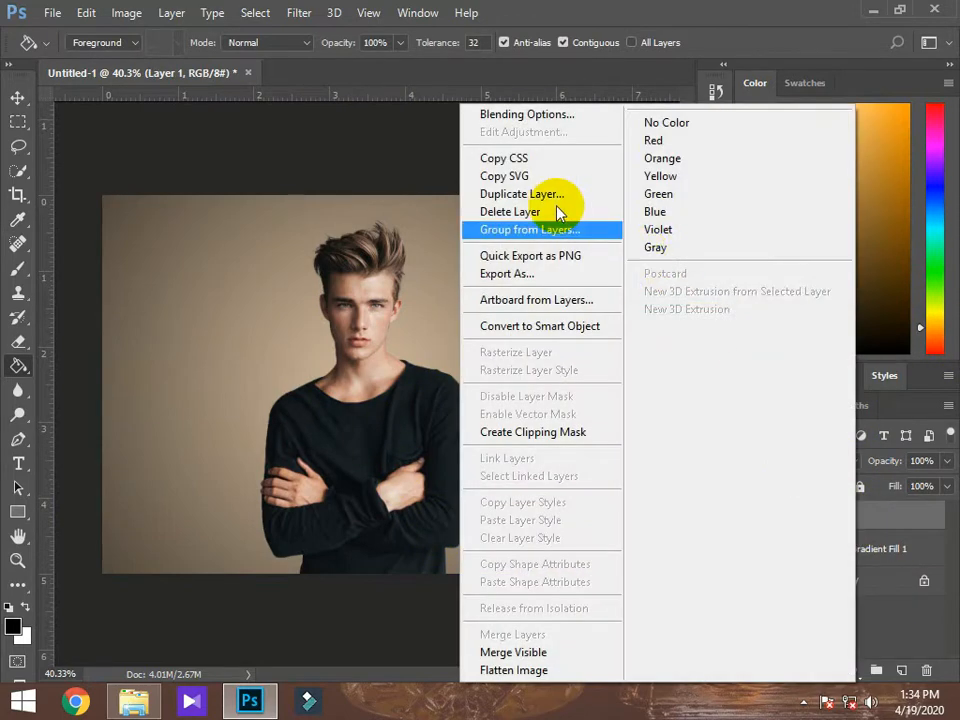
left_click(545, 193)
left_click(636, 206)
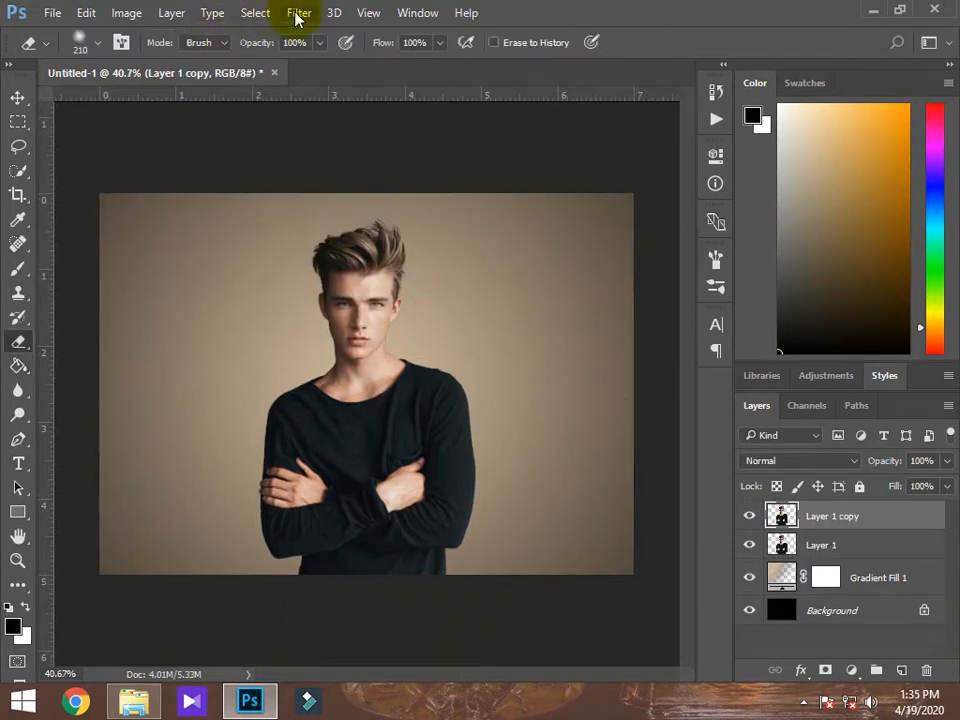
- Reshape the man's hair on Layer 1 copy into a fuller, rounder quiff with Liquify's Forward Warp tool at brush size 153
left_click(299, 12)
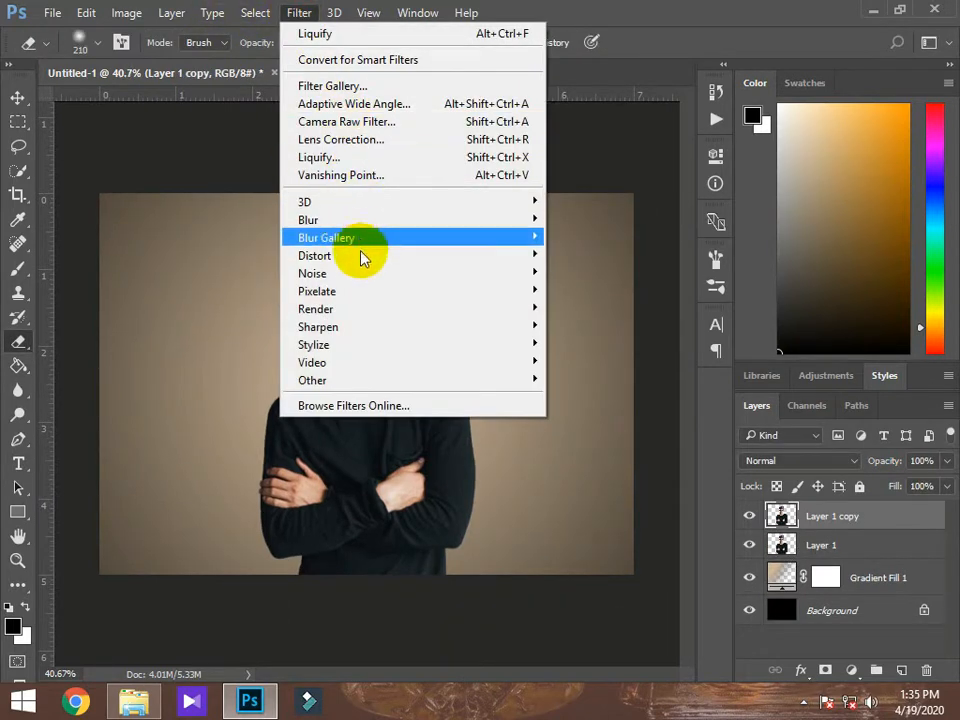
left_click(360, 164)
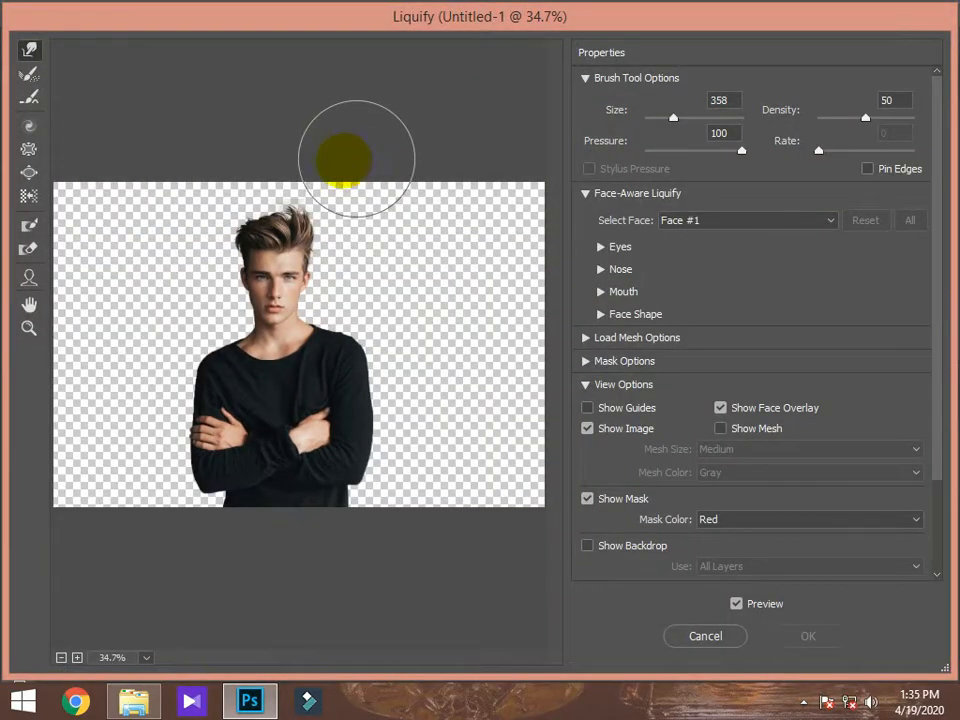
scroll(343, 160, "up", 4)
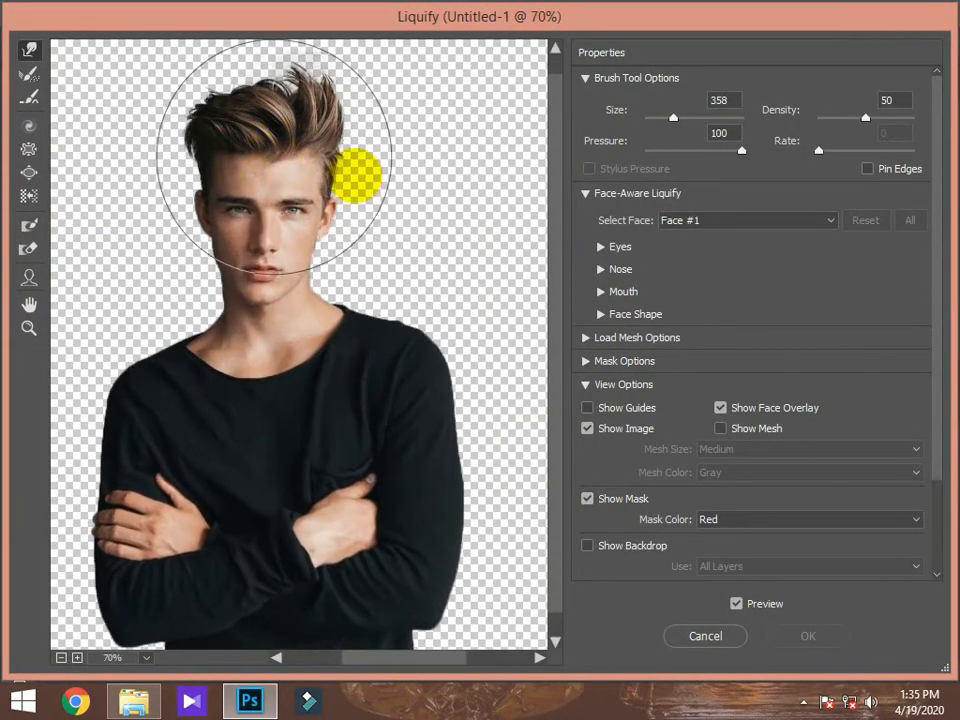
left_click_drag(555, 259, 557, 140)
right_click(361, 332, "alt")
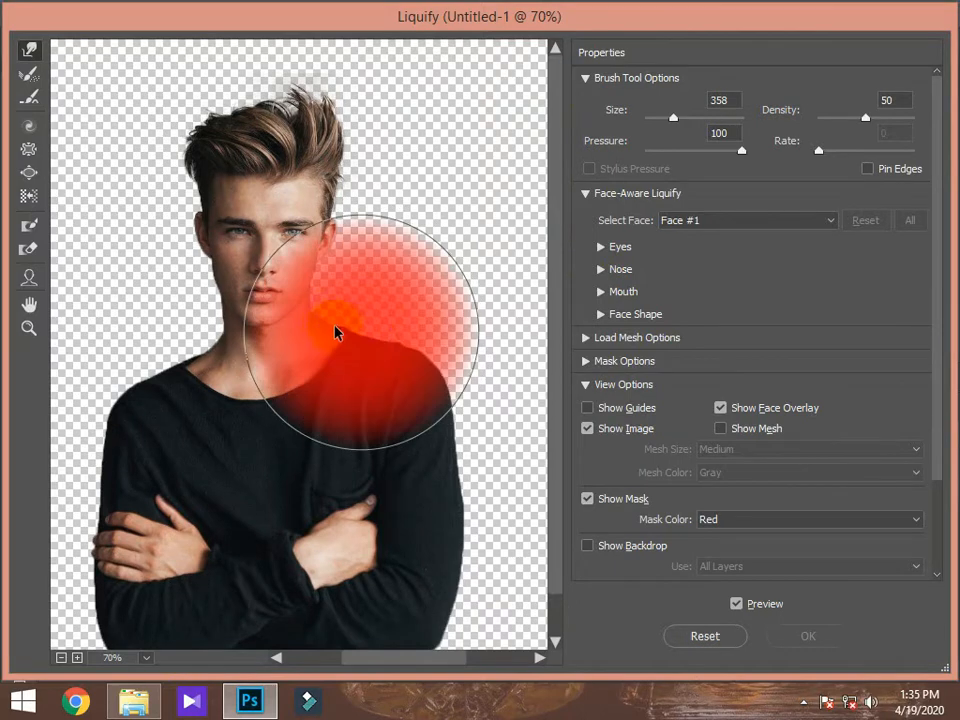
left_click_drag(335, 326, 236, 315)
mouse_move(220, 117)
left_mouse_down()
mouse_move(214, 125)
mouse_move(253, 118)
mouse_move(231, 114)
mouse_move(252, 122)
mouse_move(240, 110)
mouse_move(285, 100)
mouse_move(386, 118)
mouse_move(383, 130)
left_mouse_up()
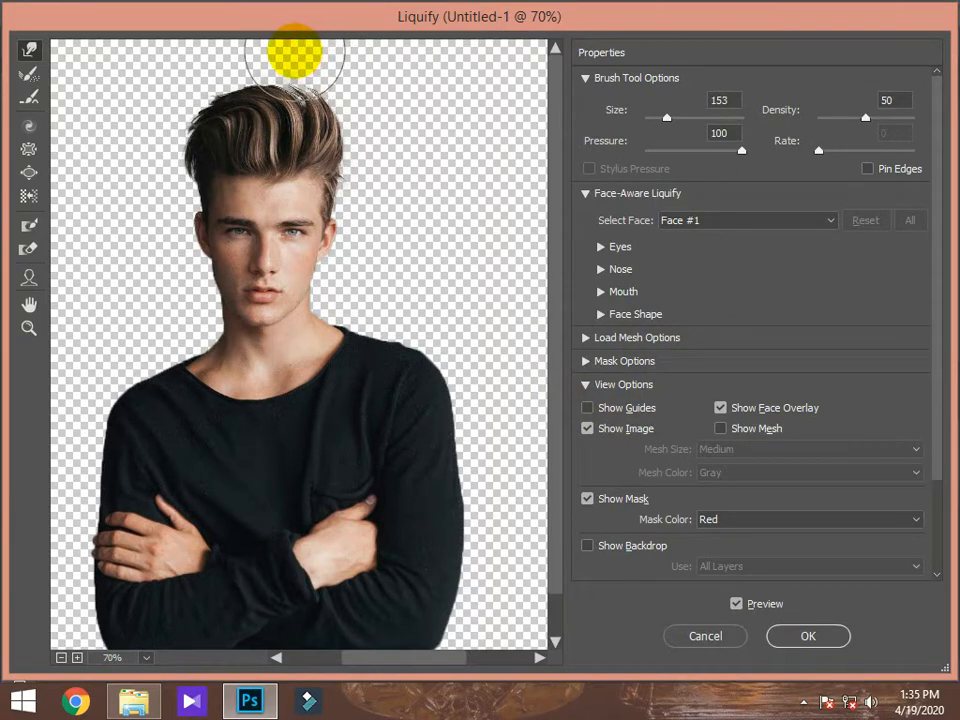
mouse_move(140, 125)
left_mouse_down()
mouse_move(133, 150)
mouse_move(155, 175)
left_mouse_up()
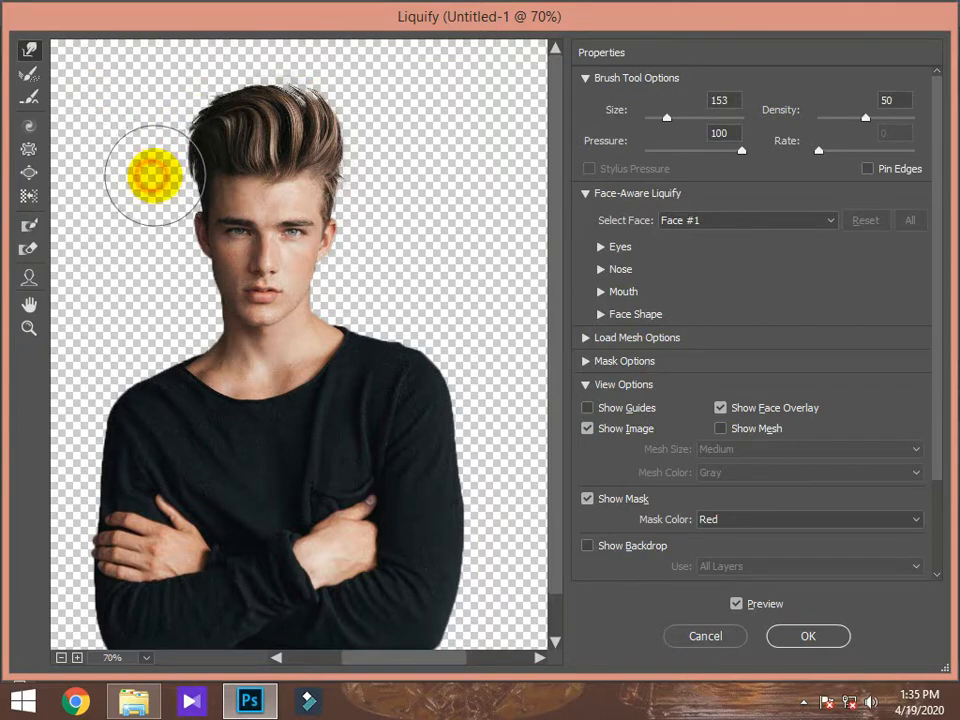
left_click(390, 113)
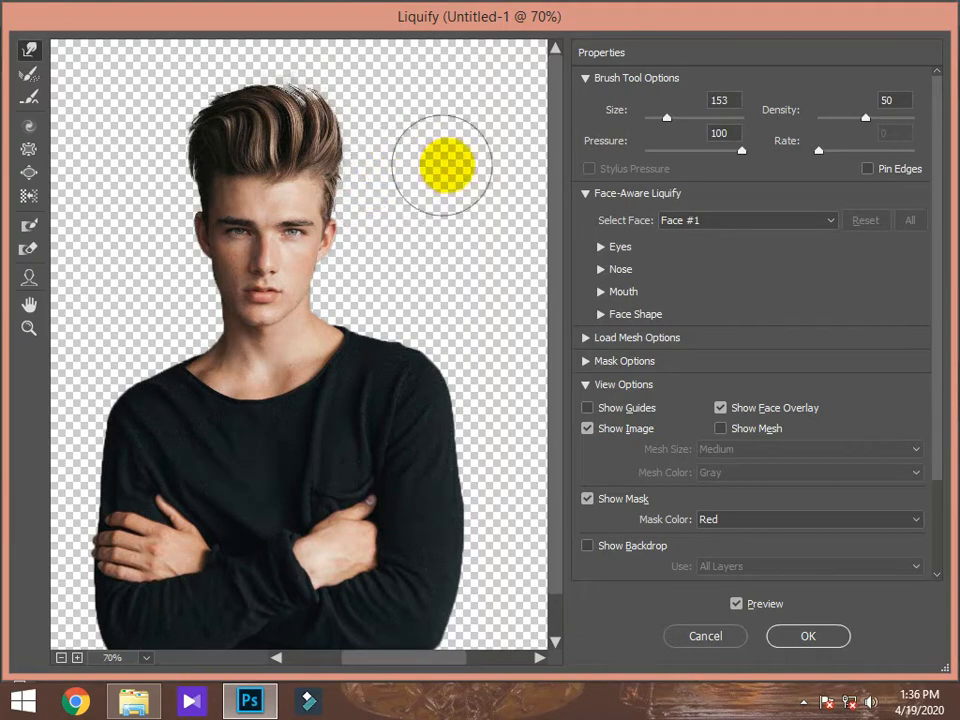
left_click(770, 632)
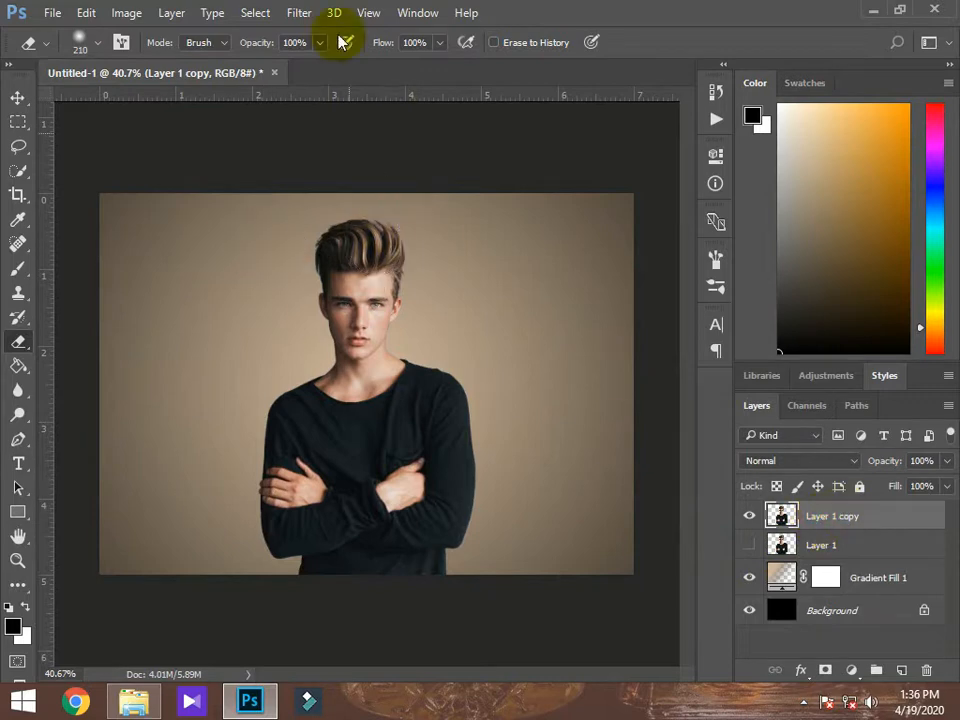
left_click(296, 13)
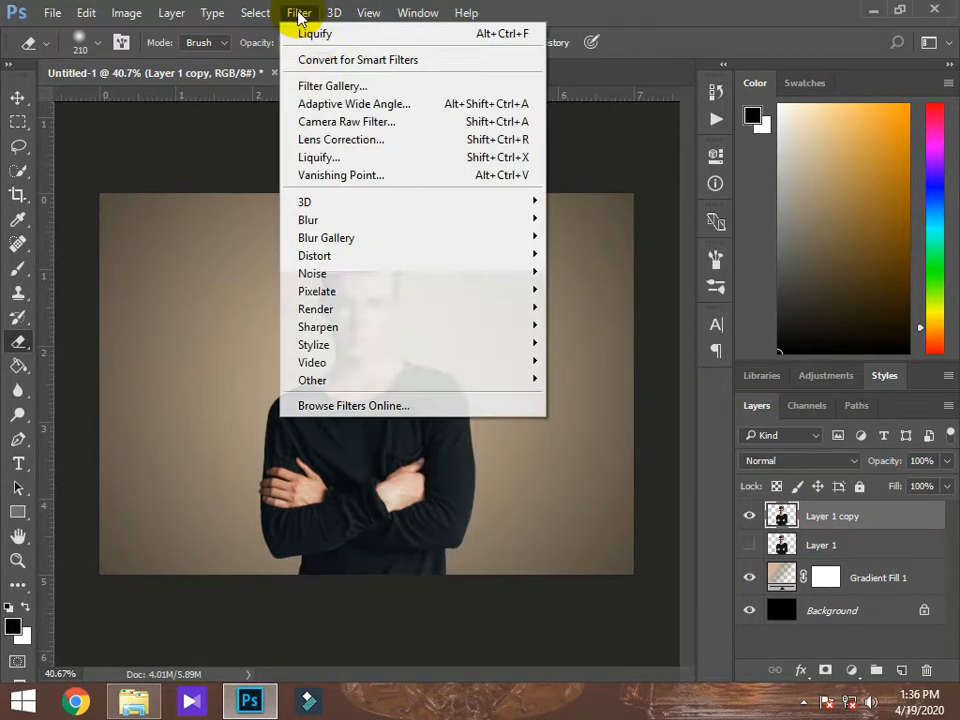
left_click(345, 138)
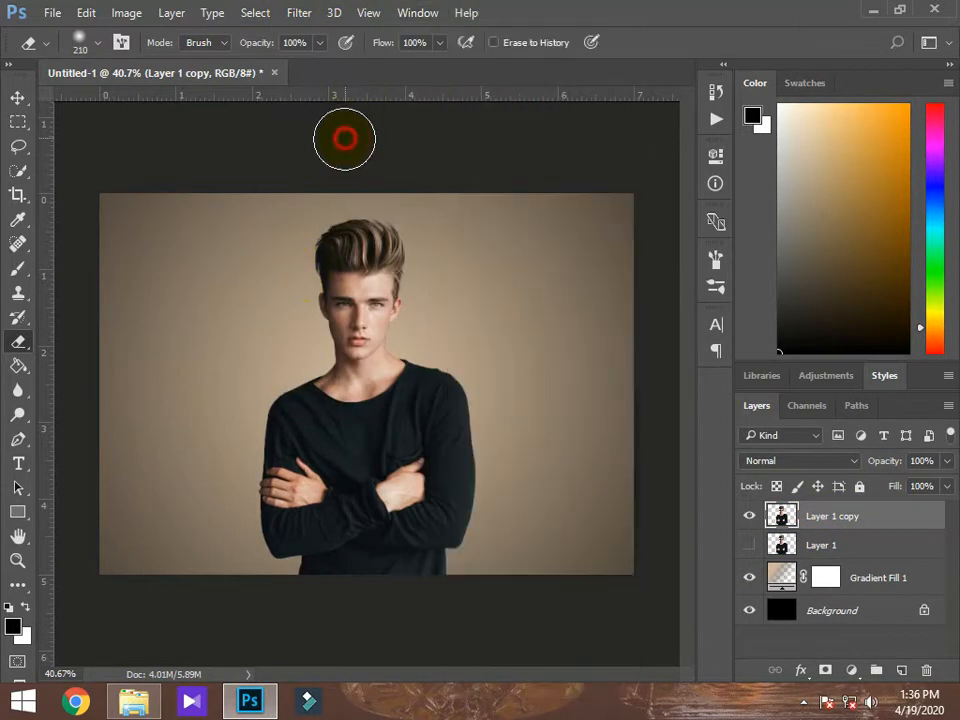
left_click(18, 99)
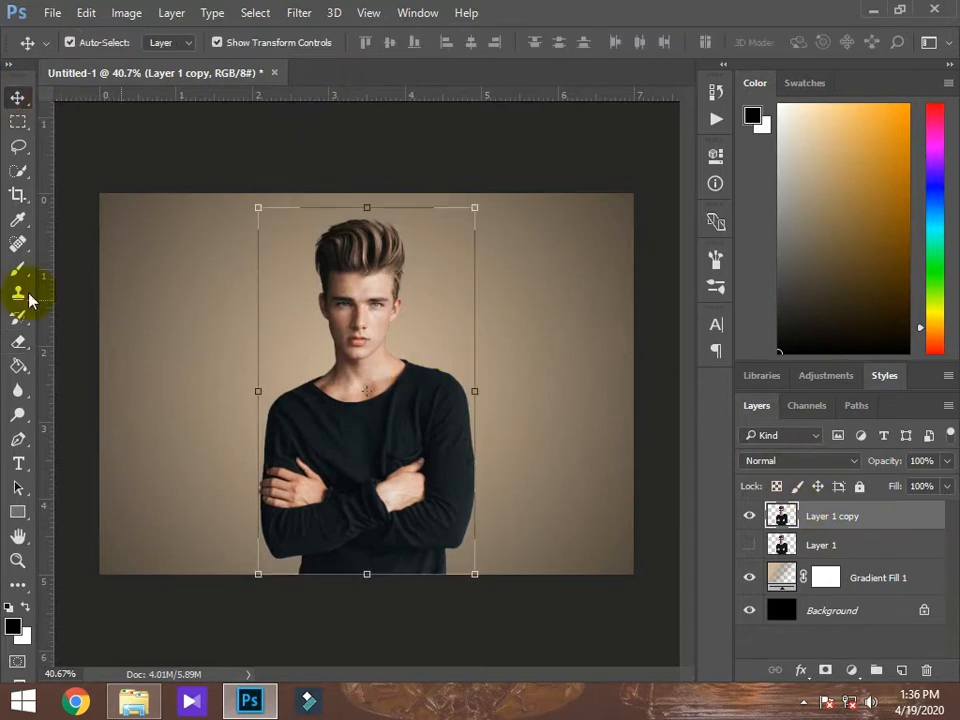
- Try erasing beside the man's hair on Layer 1 copy with a soft 212-pixel Eraser, and undo that stroke
left_click(19, 341)
scroll(484, 231, "up", 4)
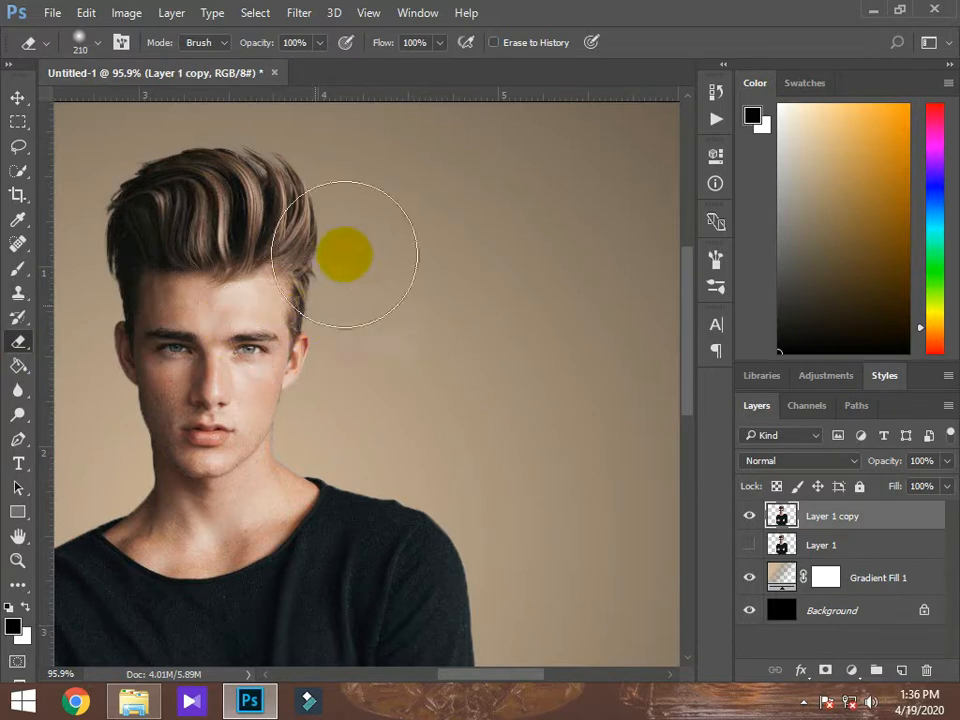
right_click(379, 202, "alt")
right_click(371, 197, "alt")
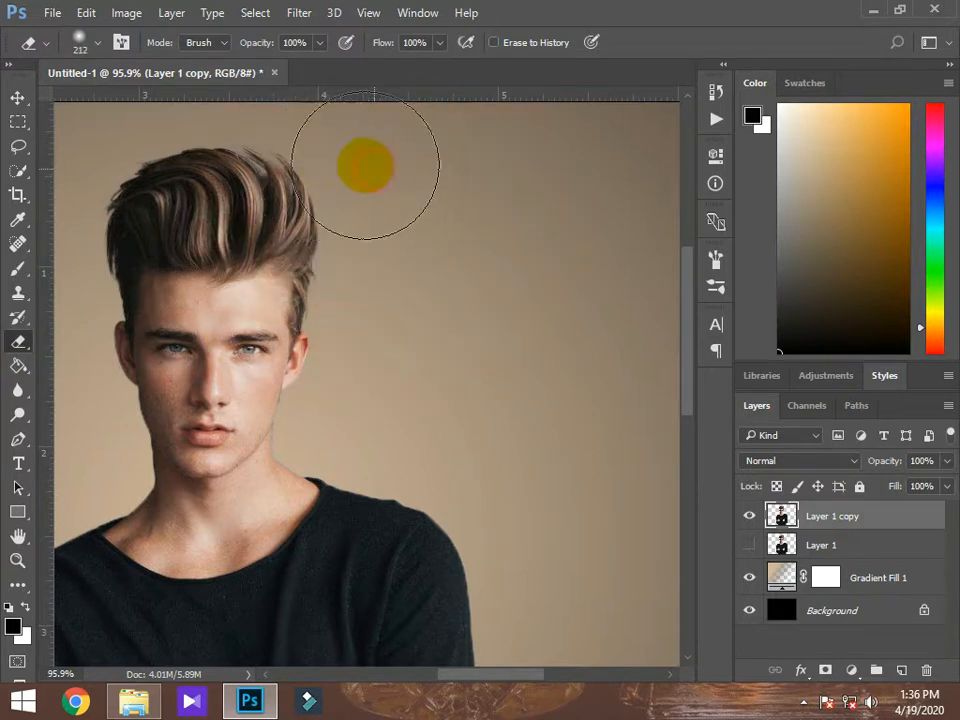
left_click(349, 157)
left_click(86, 13)
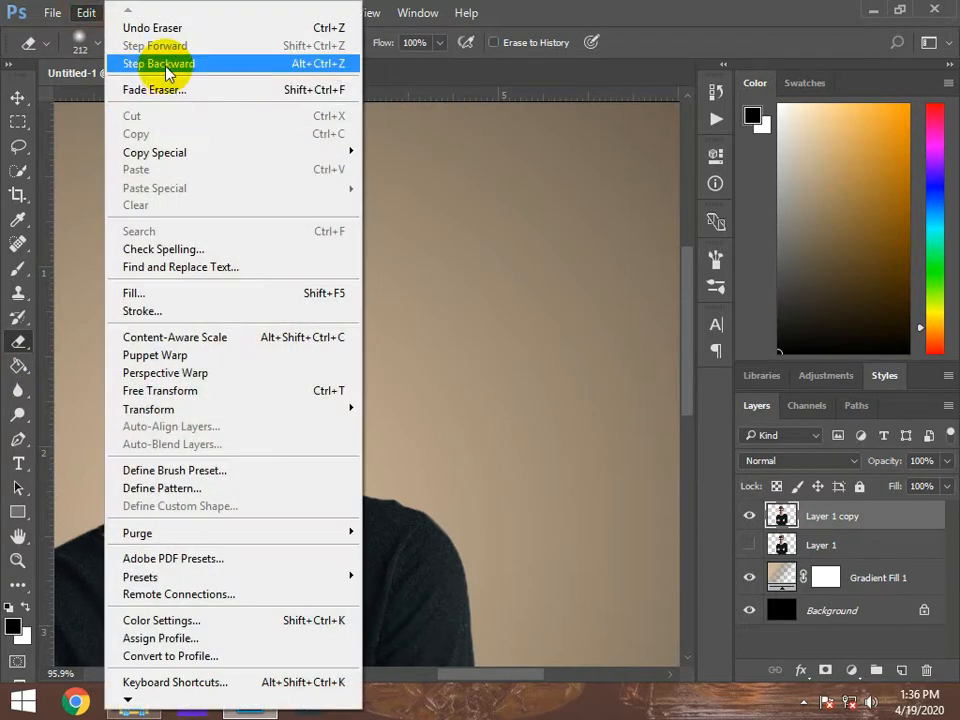
left_click(86, 62)
- Softly erase the image-right edge of the man's hair, face, neck and shoulder on Layer 1 copy, using 137- and 181-pixel Eraser brushes
left_click_drag(688, 310, 688, 280)
right_click(420, 313, "alt")
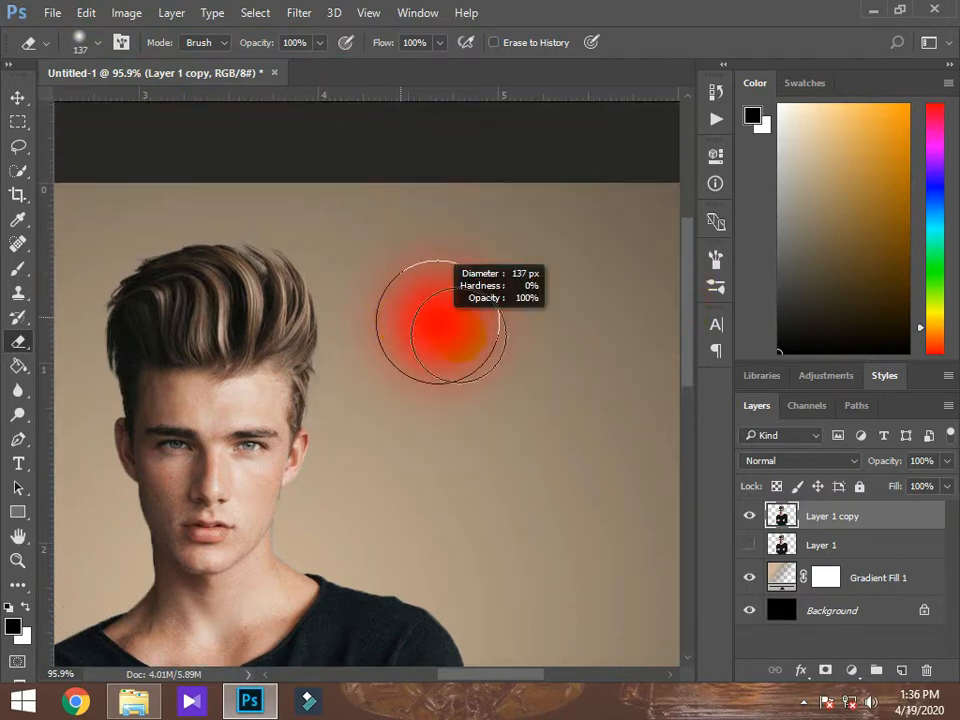
mouse_move(320, 254)
left_mouse_down()
mouse_move(346, 295)
mouse_move(341, 352)
mouse_move(351, 352)
mouse_move(339, 310)
mouse_move(348, 395)
mouse_move(322, 445)
mouse_move(324, 486)
mouse_move(306, 536)
mouse_move(322, 500)
mouse_move(329, 561)
mouse_move(407, 570)
left_mouse_up()
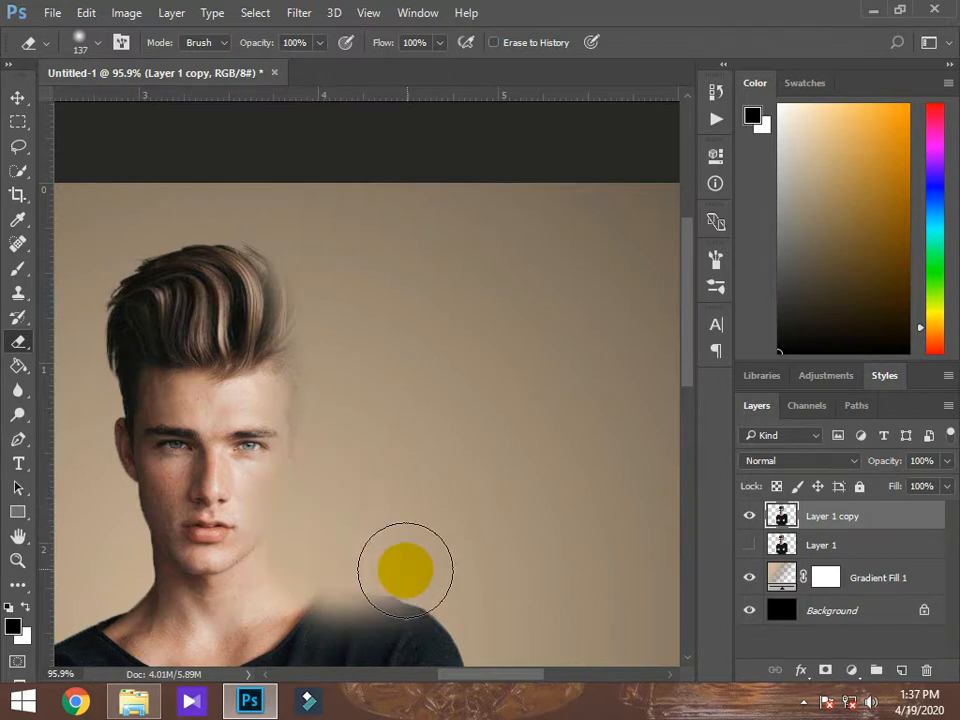
left_click_drag(688, 300, 697, 343)
left_click_drag(387, 454, 416, 463)
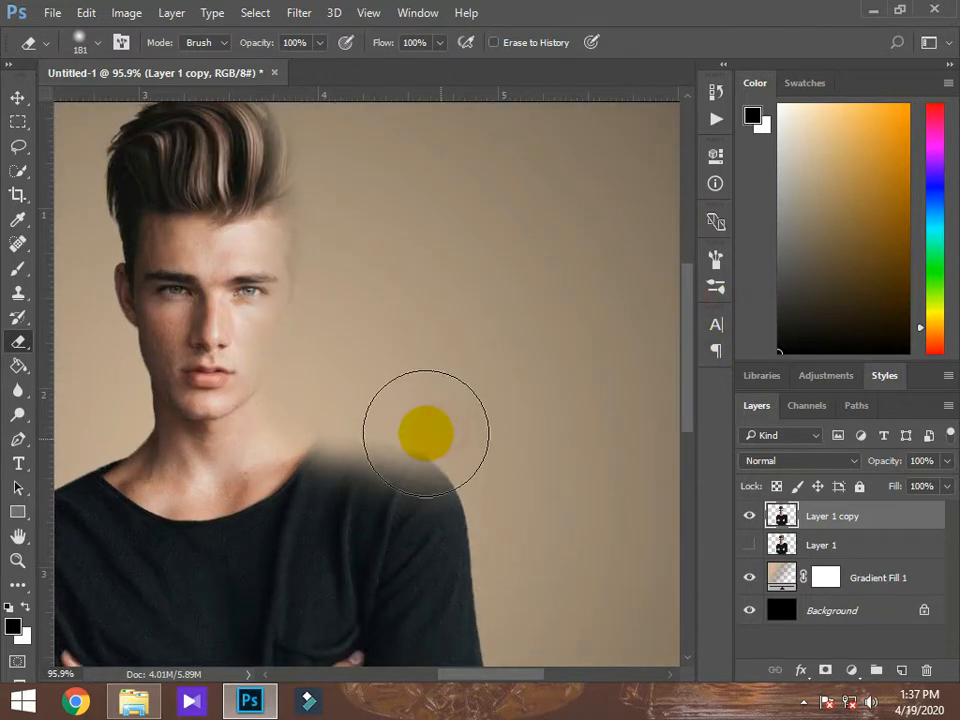
mouse_move(405, 418)
left_mouse_down()
mouse_move(489, 470)
mouse_move(440, 487)
left_mouse_up()
scroll(440, 487, "down", 2)
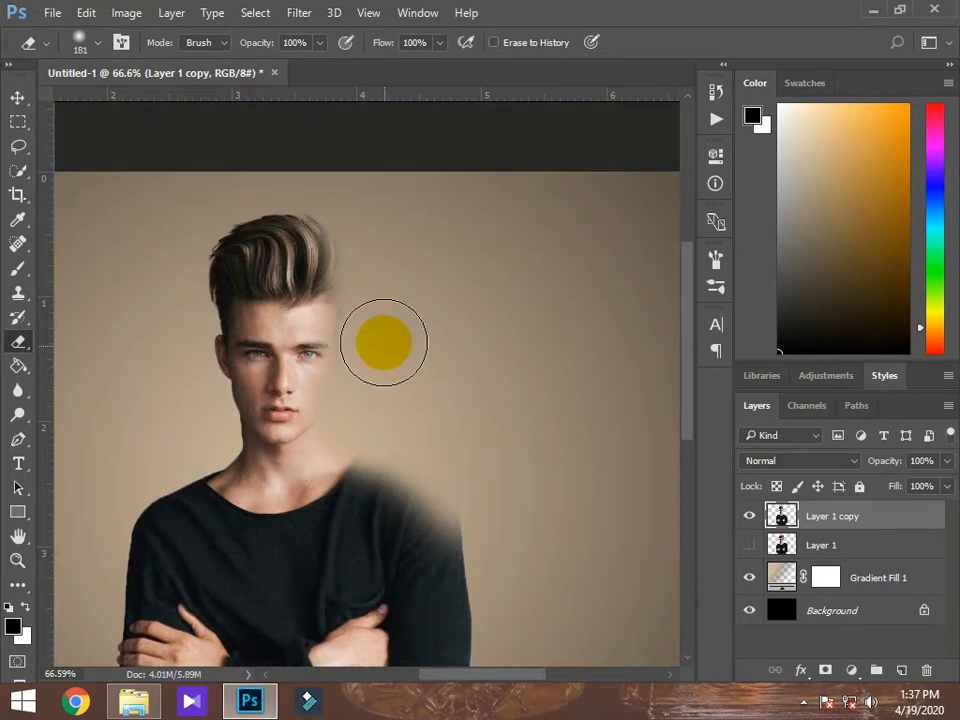
- Softly erase the image-right arm and sweater edge on Layer 1 copy down to the canvas bottom with a 196-pixel Eraser
left_click_drag(686, 322, 703, 392)
left_click_drag(493, 407, 508, 414)
mouse_move(490, 355)
left_mouse_down()
mouse_move(484, 510)
mouse_move(503, 486)
mouse_move(474, 564)
mouse_move(457, 568)
left_mouse_up()
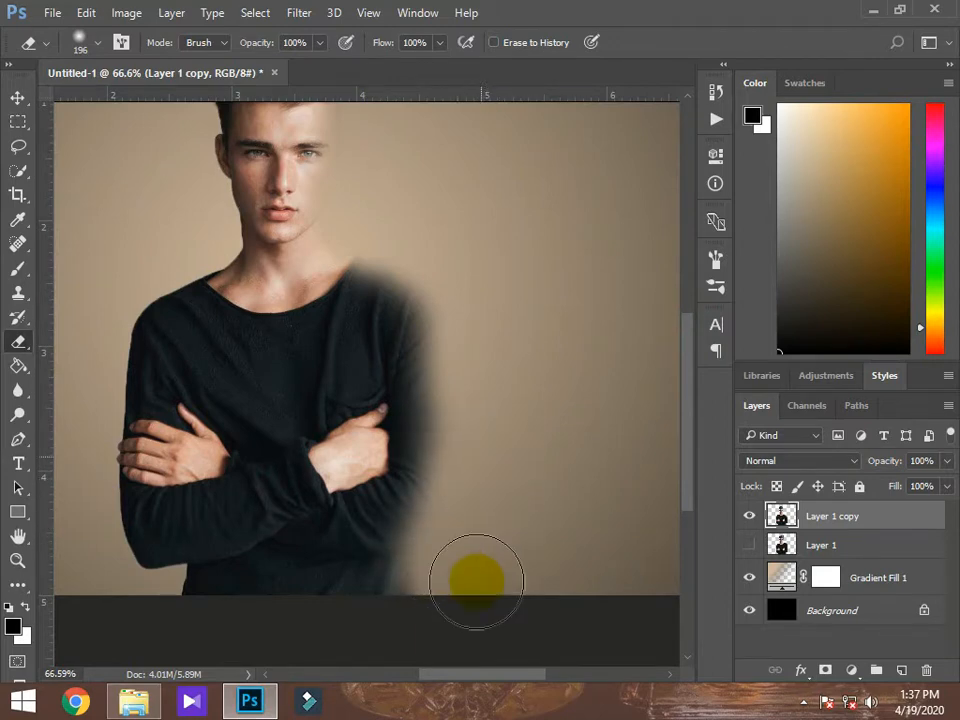
scroll(454, 514, "down", 3)
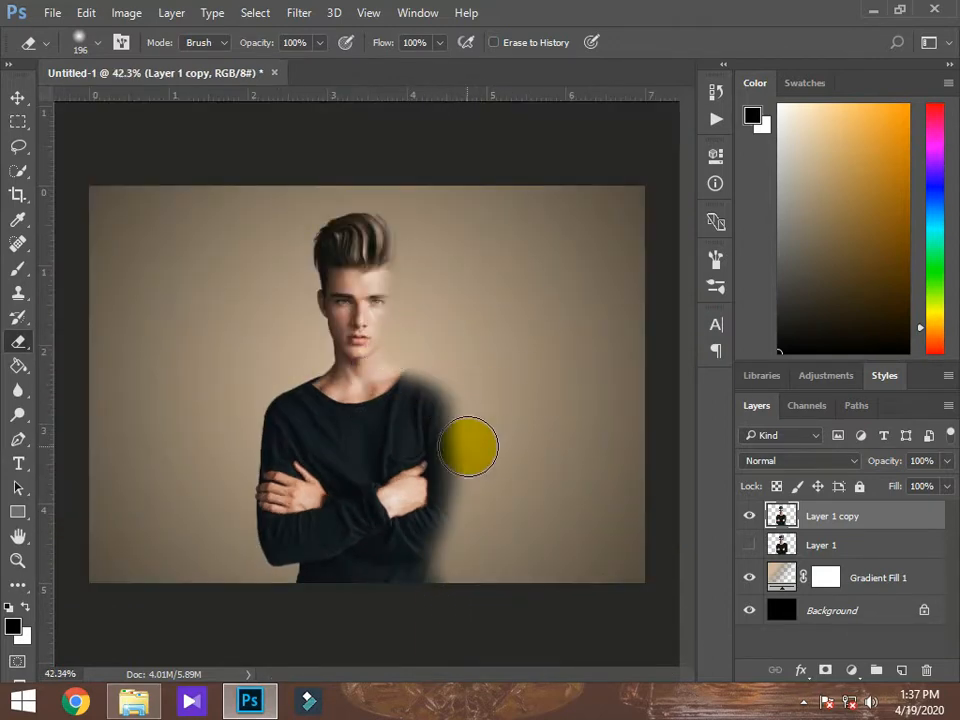
- Duplicate Layer 1 copy, the partly erased man, as Layer 1 copy 2
right_click(851, 518)
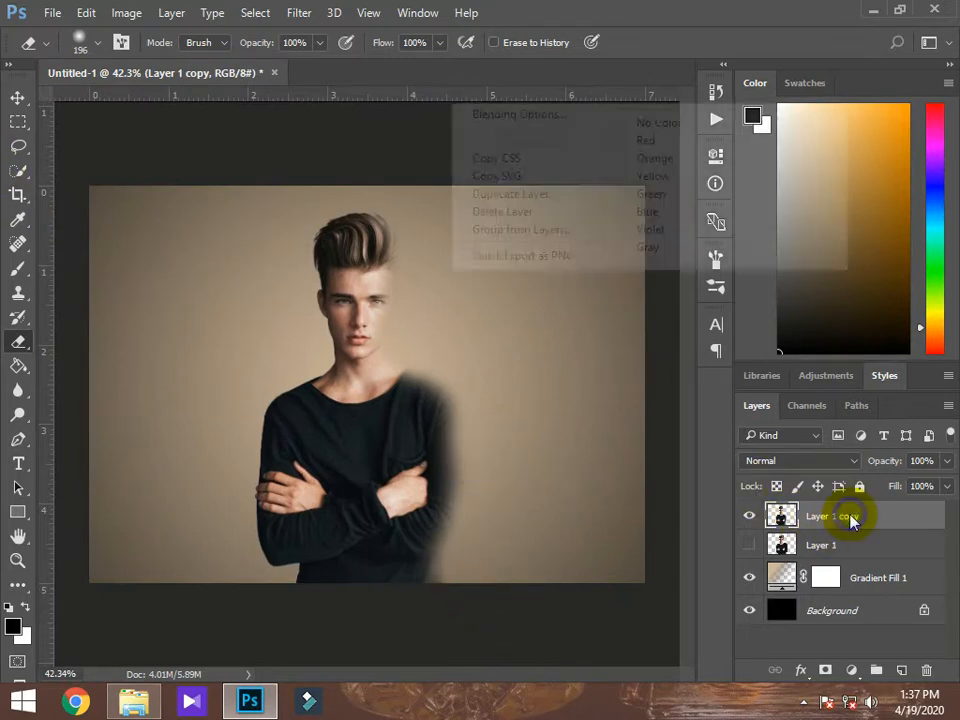
left_click(522, 197)
left_click(625, 208)
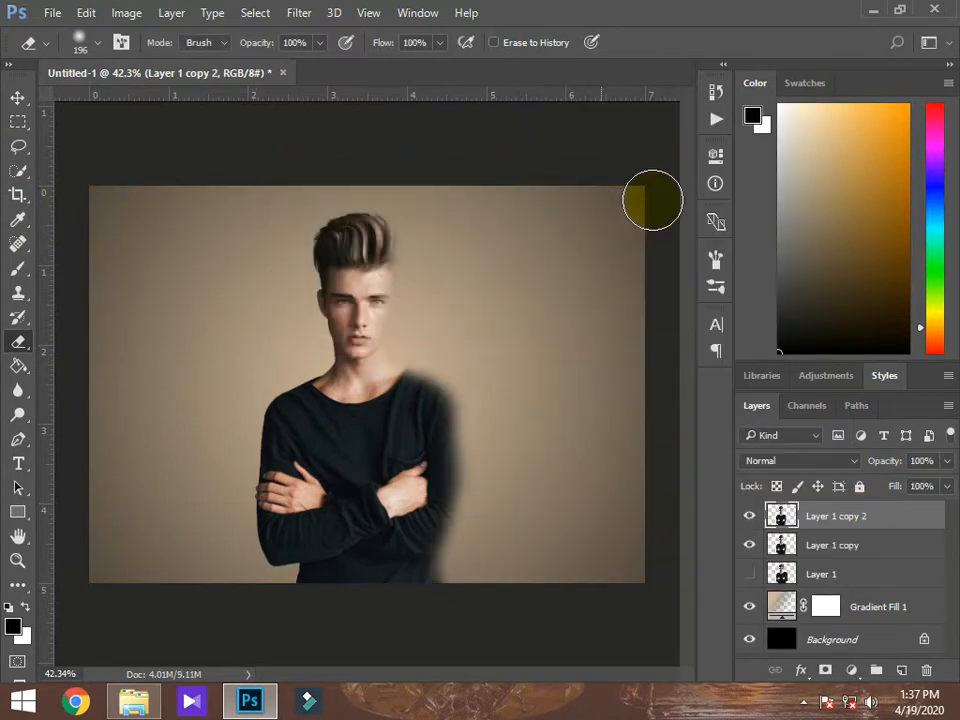
- Apply the Filter Gallery's Craquelure texture to Layer 1 copy 2 with Crack Spacing set to 32
left_click(303, 13)
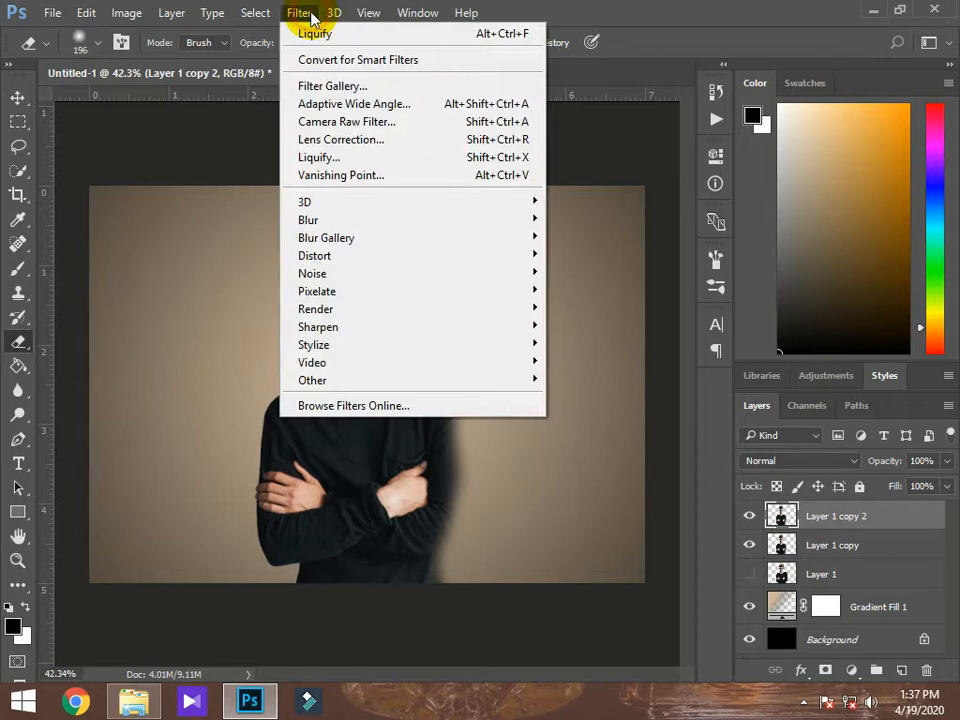
left_click(325, 87)
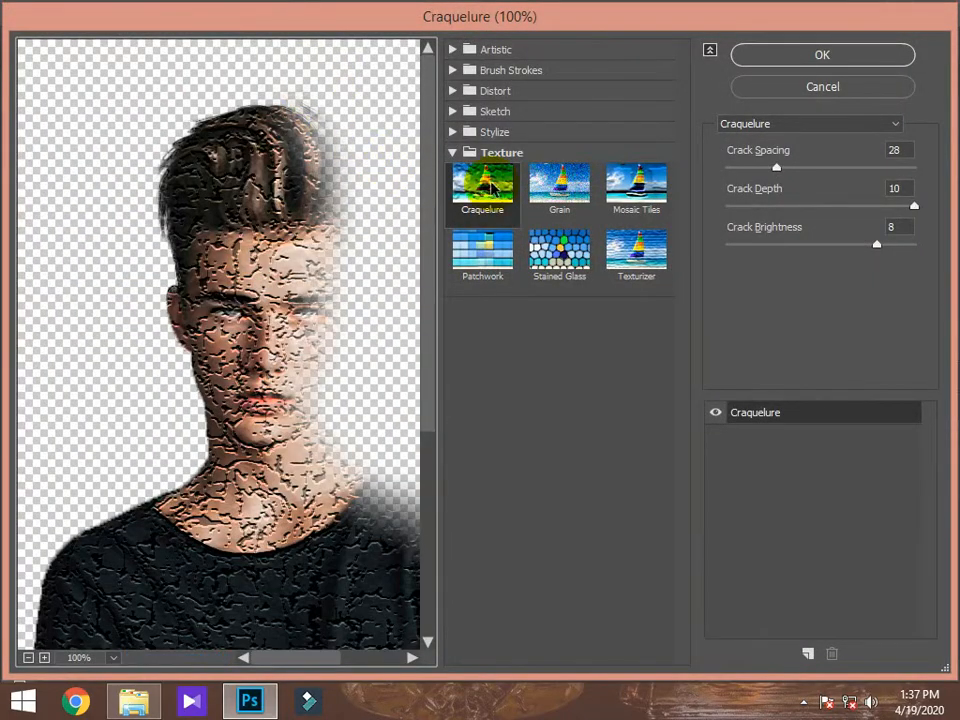
left_click(455, 155)
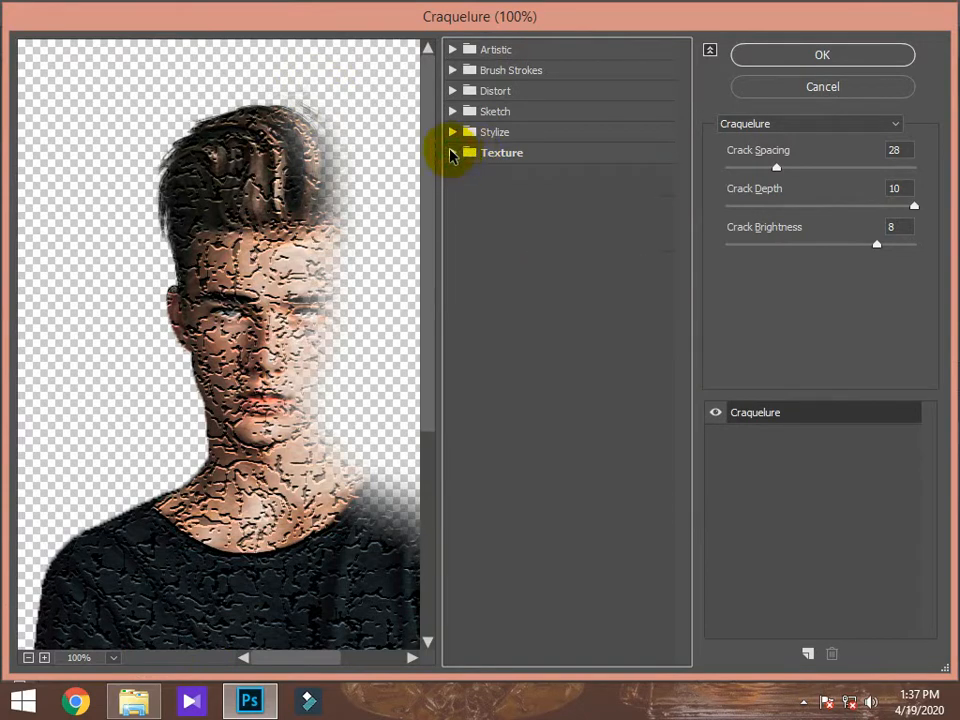
left_click(454, 155)
left_click(490, 155)
left_click(494, 156)
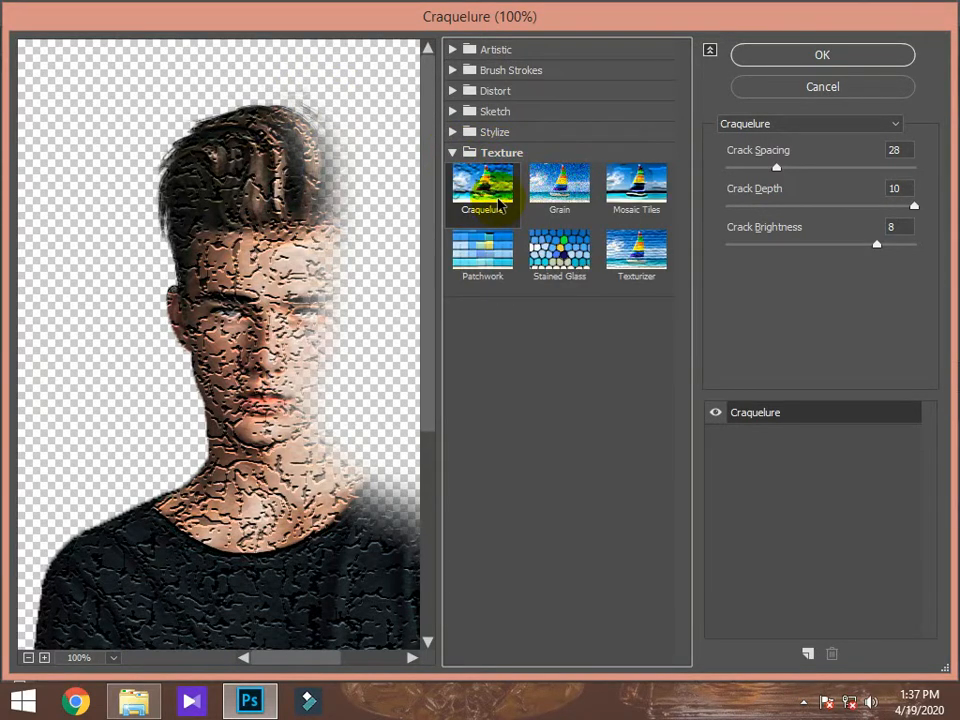
scroll(285, 337, "down", 3)
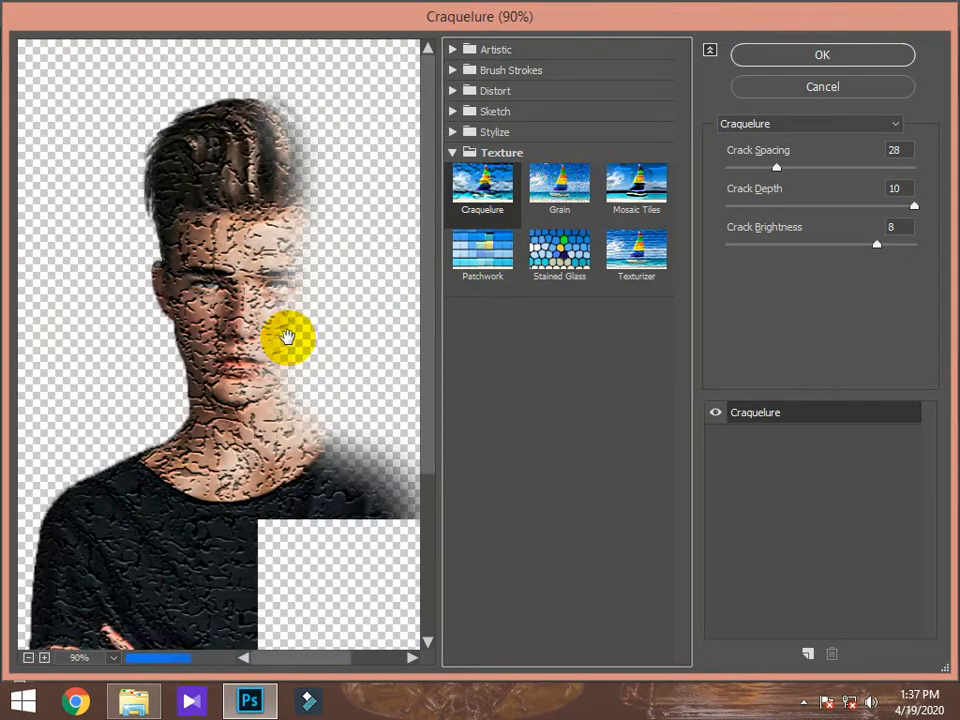
scroll(286, 340, "down", 3)
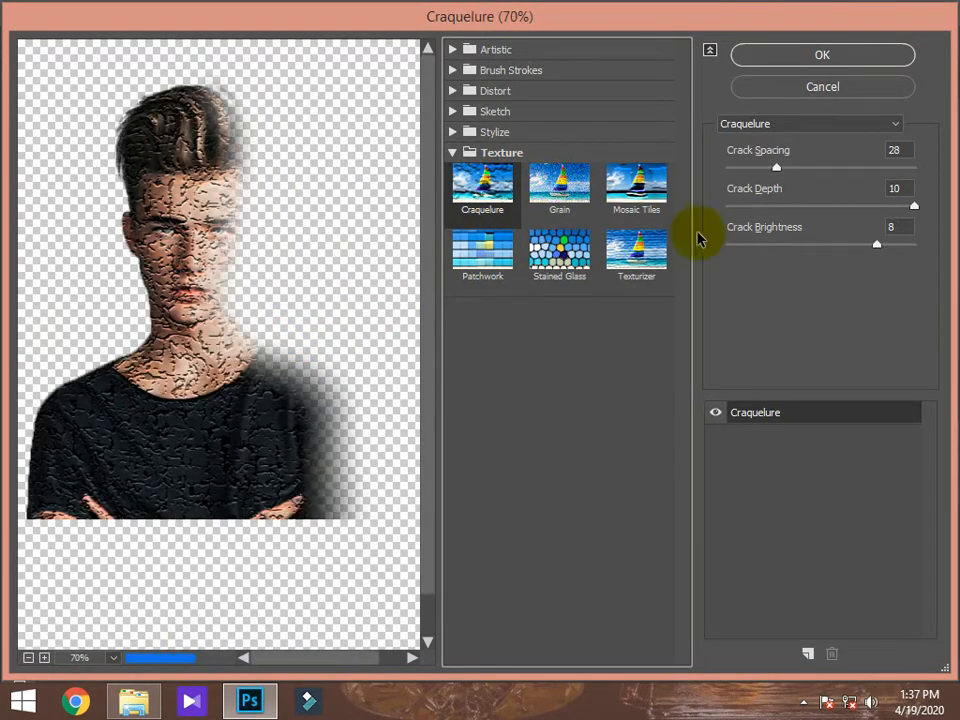
mouse_move(778, 172)
left_mouse_down()
mouse_move(797, 171)
mouse_move(776, 171)
mouse_move(787, 178)
left_mouse_up()
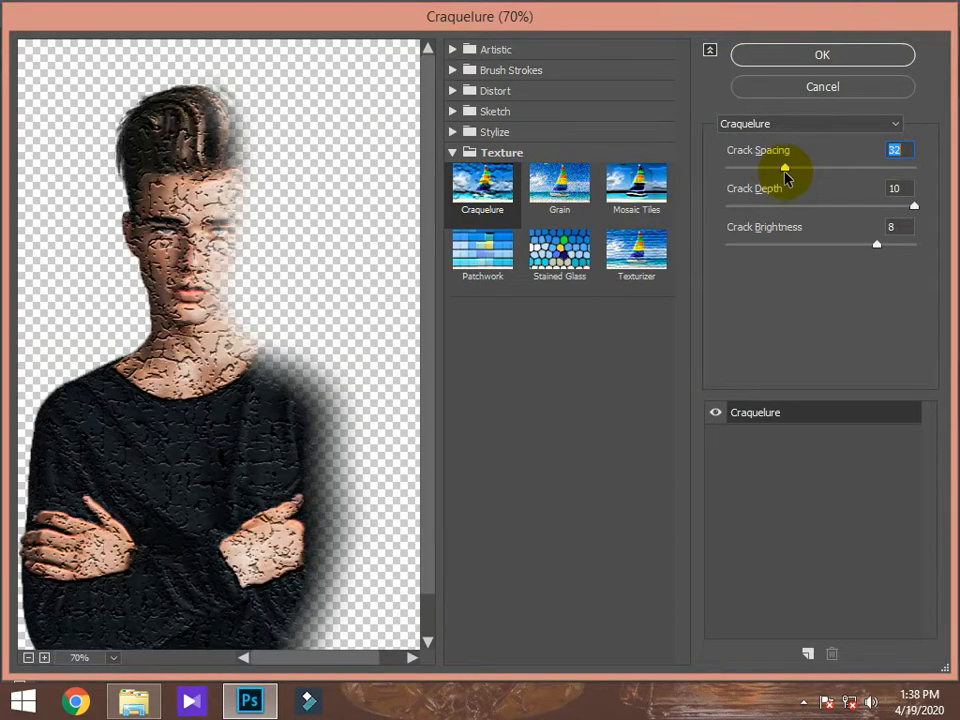
left_click(868, 70)
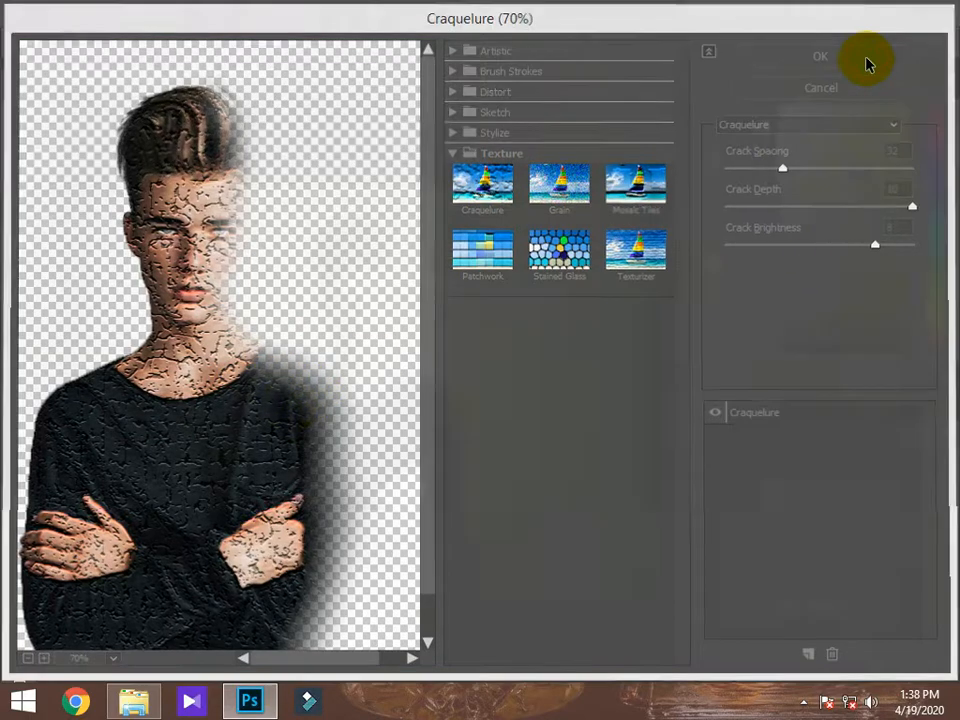
- Erase the cracked texture on Layer 1 copy 2 from the hair and the image-left half of the face and neck with a 152-pixel Eraser
scroll(344, 361, "up", 3)
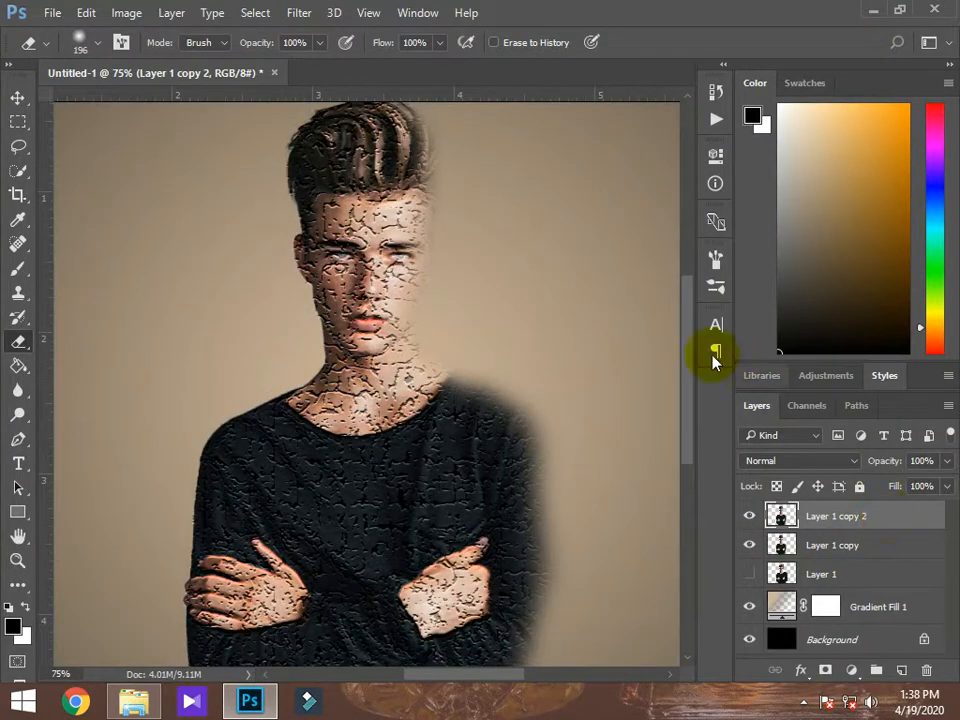
left_click_drag(690, 352, 690, 332)
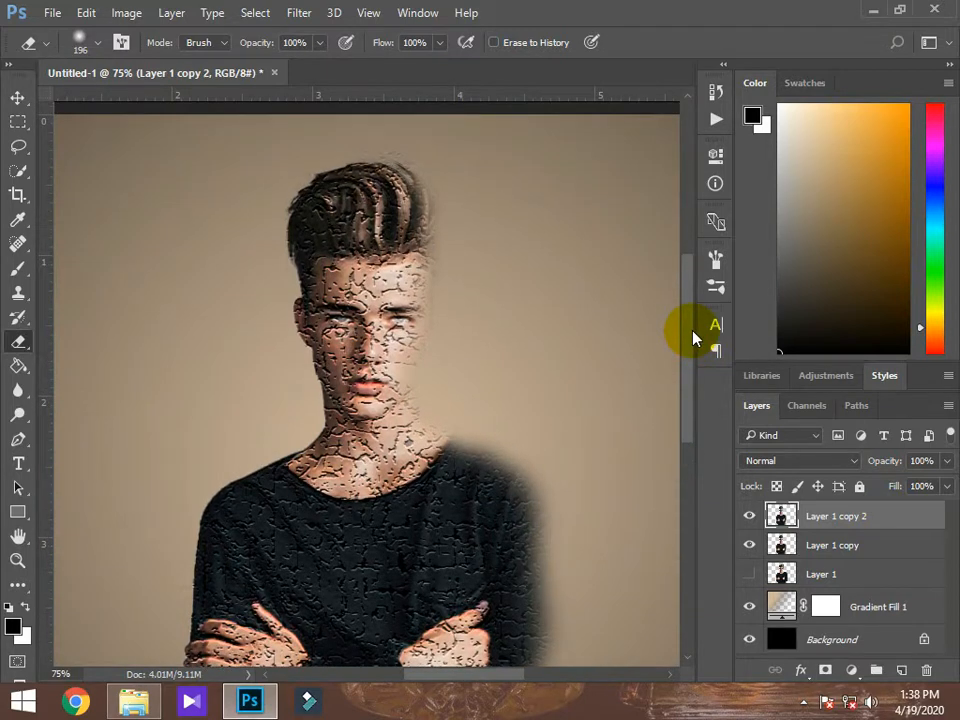
scroll(275, 293, "up", 2)
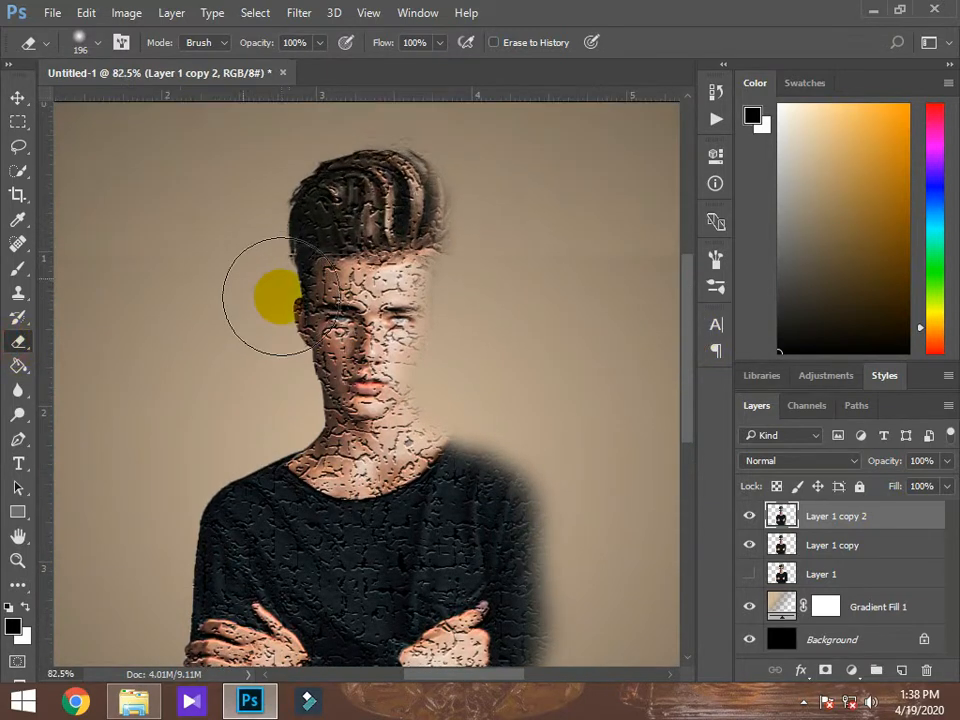
left_click_drag(290, 332, 268, 332)
mouse_move(301, 185)
left_mouse_down()
mouse_move(363, 142)
mouse_move(339, 187)
mouse_move(345, 160)
mouse_move(413, 155)
mouse_move(310, 193)
mouse_move(298, 289)
mouse_move(320, 322)
mouse_move(348, 335)
mouse_move(325, 403)
mouse_move(350, 437)
mouse_move(338, 426)
mouse_move(356, 328)
mouse_move(313, 444)
mouse_move(350, 438)
mouse_move(283, 518)
mouse_move(335, 528)
mouse_move(340, 590)
mouse_move(385, 533)
left_mouse_up()
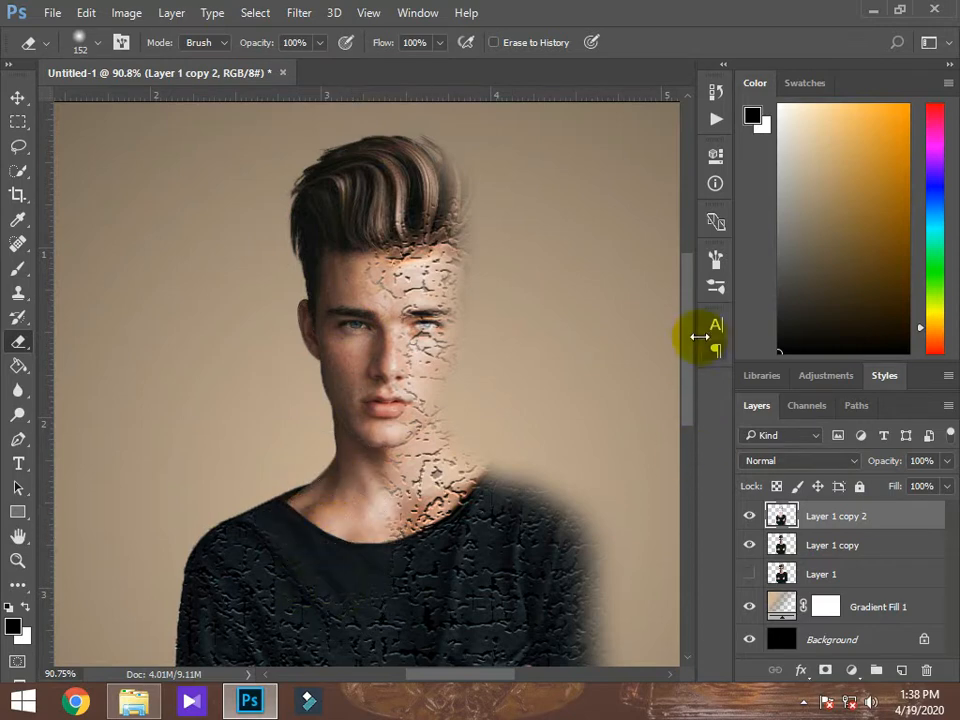
- Erase the cracks from the image-left hand and most of the sweater on Layer 1 copy 2, using 249- and 141-pixel Eraser brushes
left_click_drag(689, 326, 689, 380)
right_click(444, 381, "alt")
mouse_move(221, 413)
left_mouse_down()
mouse_move(116, 516)
mouse_move(228, 522)
mouse_move(356, 472)
mouse_move(369, 449)
mouse_move(341, 458)
mouse_move(365, 432)
mouse_move(404, 508)
mouse_move(258, 582)
mouse_move(320, 625)
left_mouse_up()
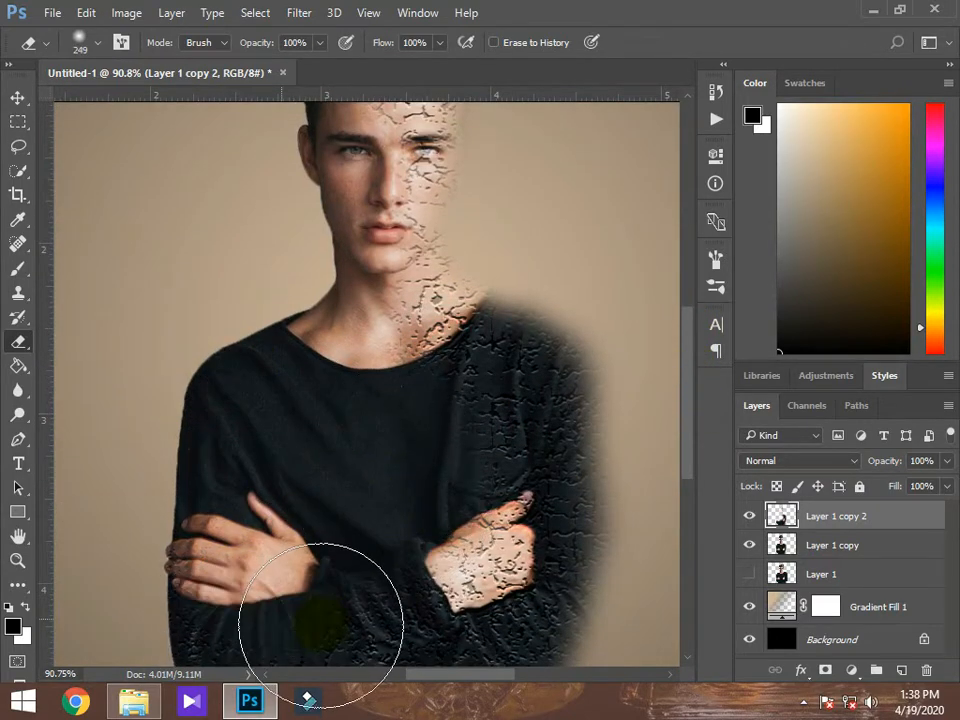
left_click_drag(686, 385, 687, 430)
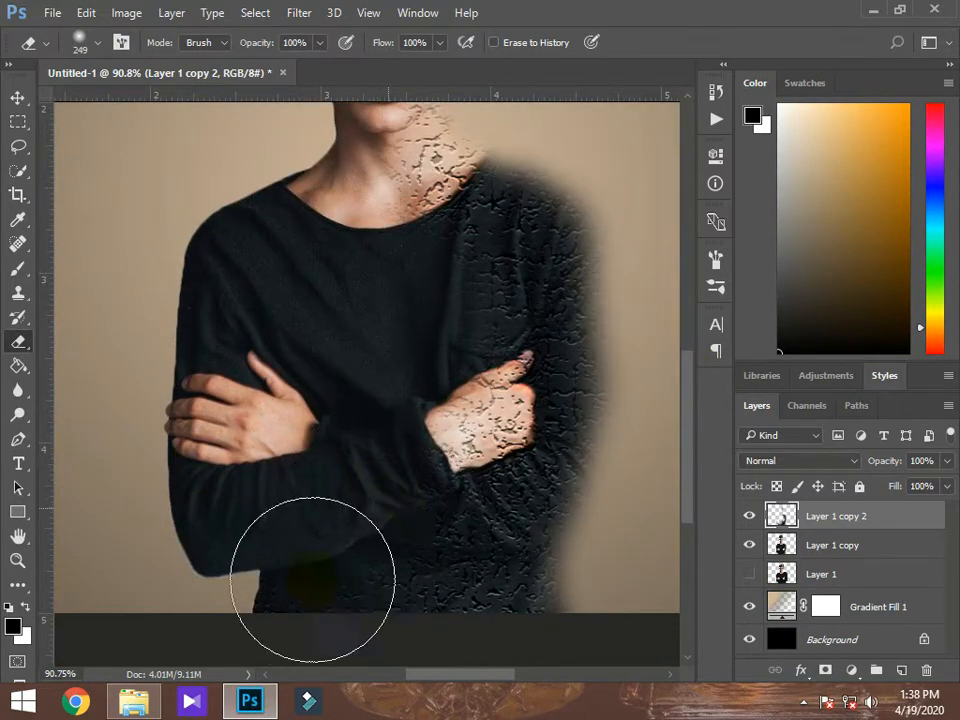
right_click(403, 562, "alt")
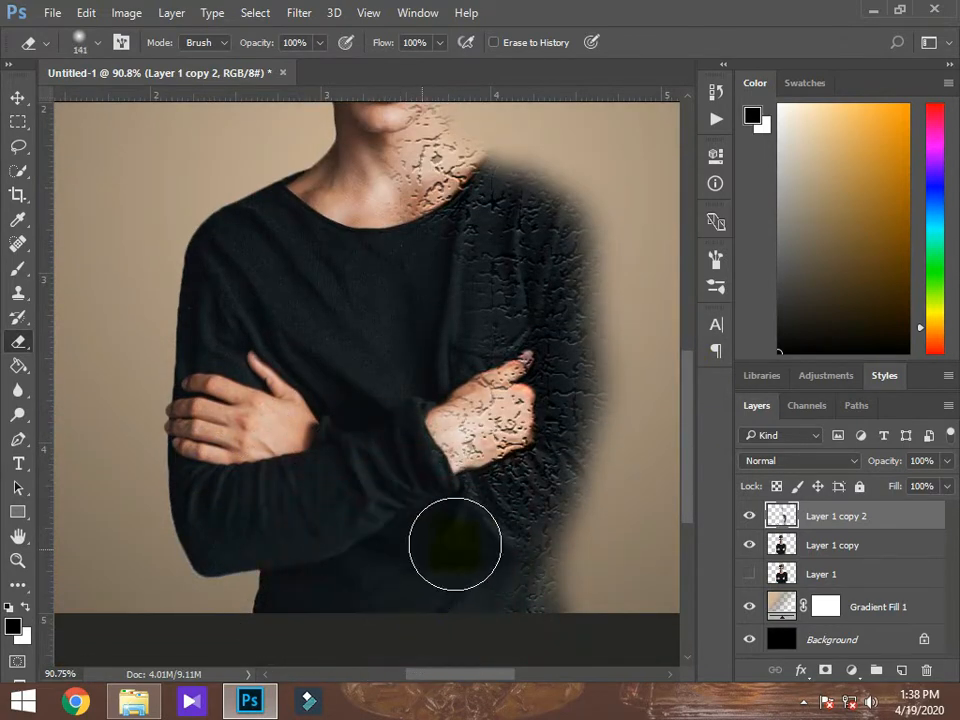
scroll(443, 539, "down", 4)
scroll(428, 493, "up", 1)
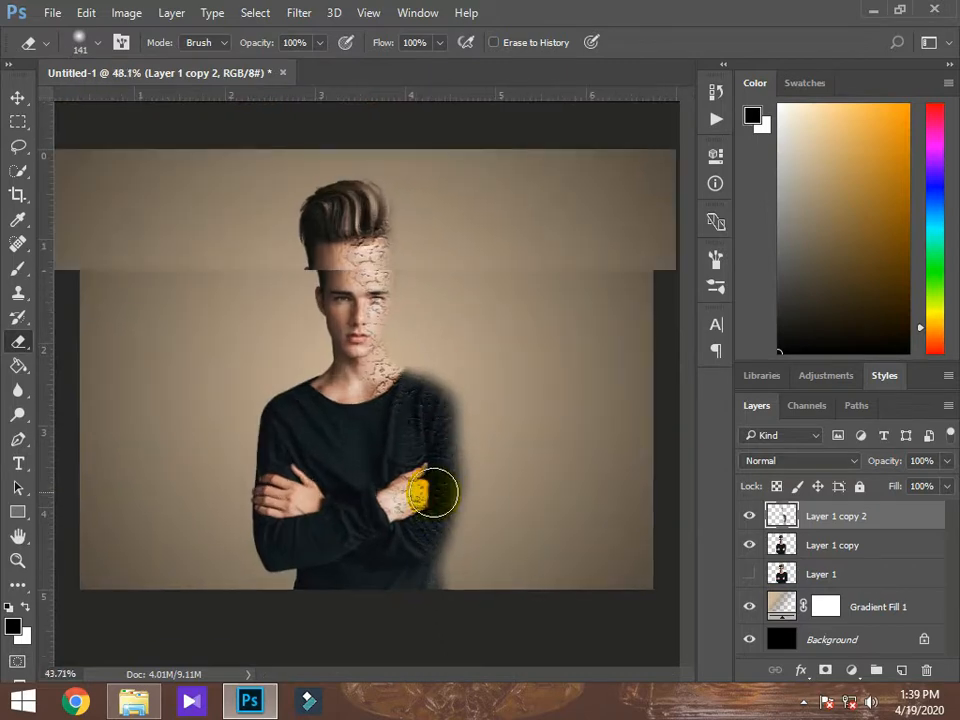
- Create a new layer above Layer 1 copy 2 and fill it with dark neutral gray using the Paint Bucket
left_click(17, 100)
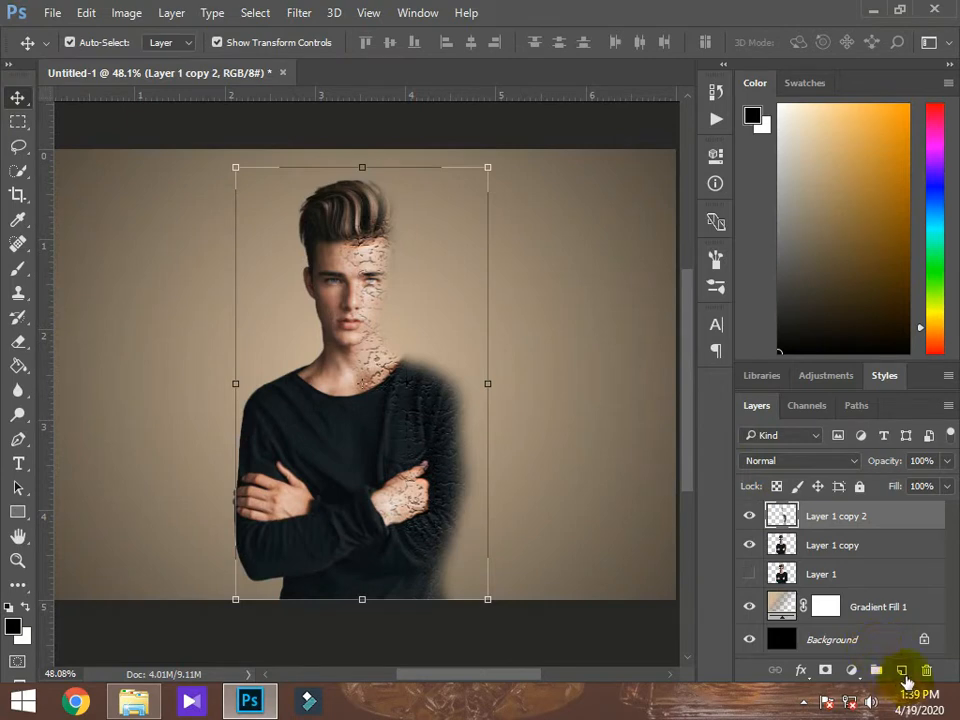
left_click(902, 670)
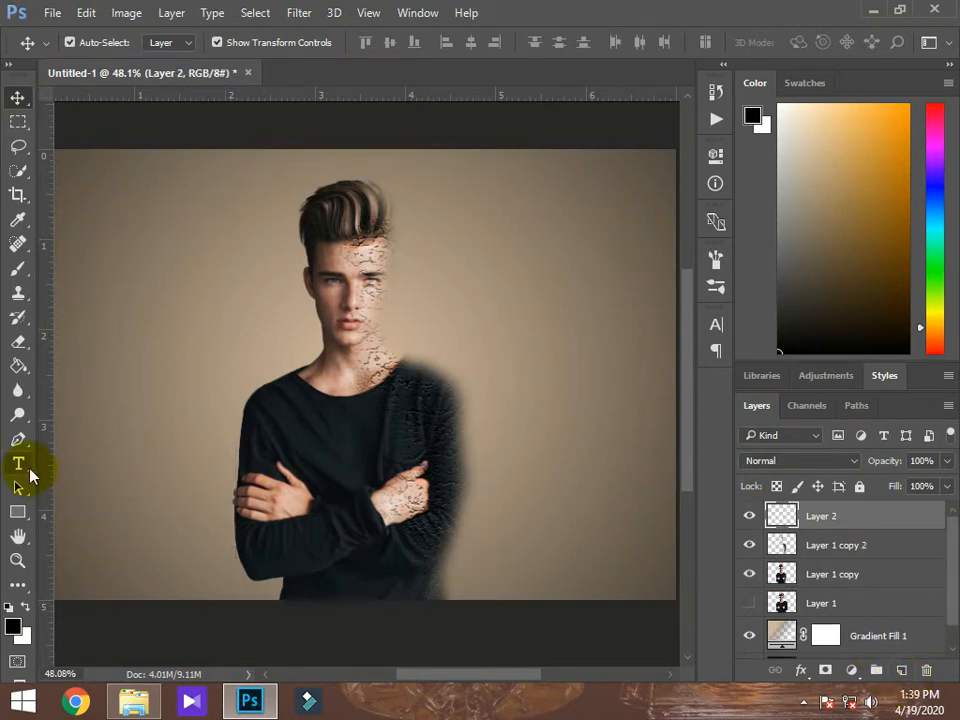
left_click(14, 369)
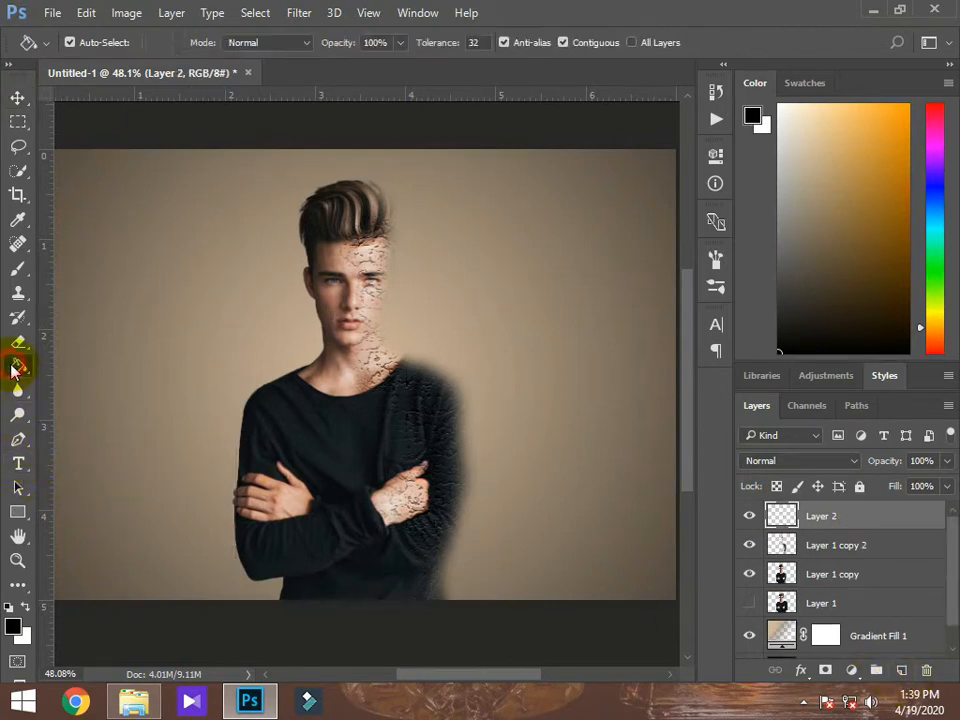
left_click(752, 117)
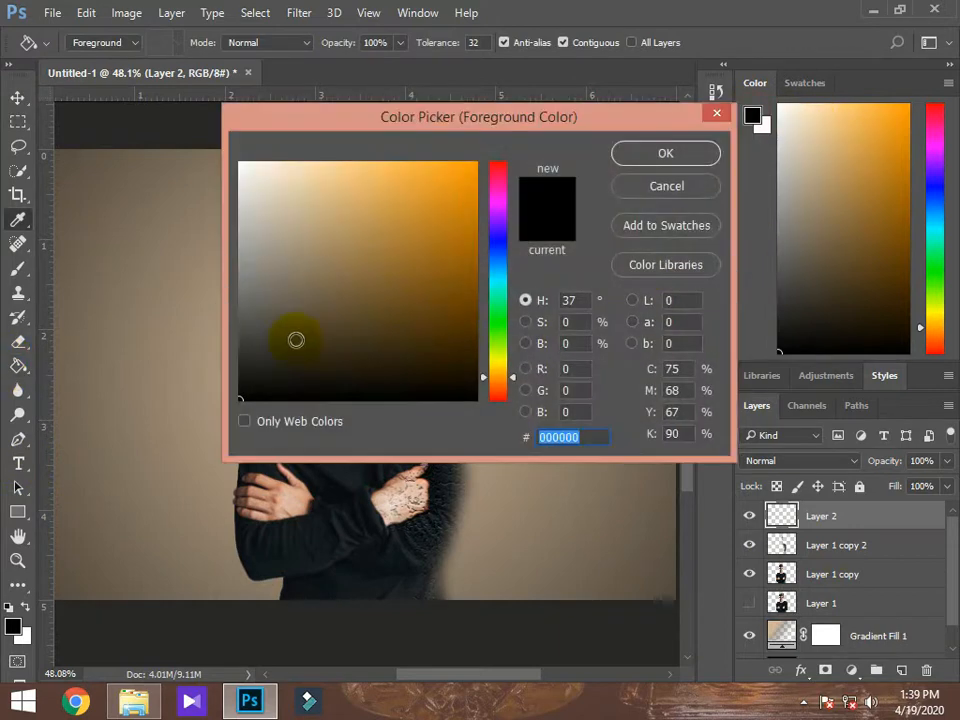
left_click(236, 319)
left_click(683, 157)
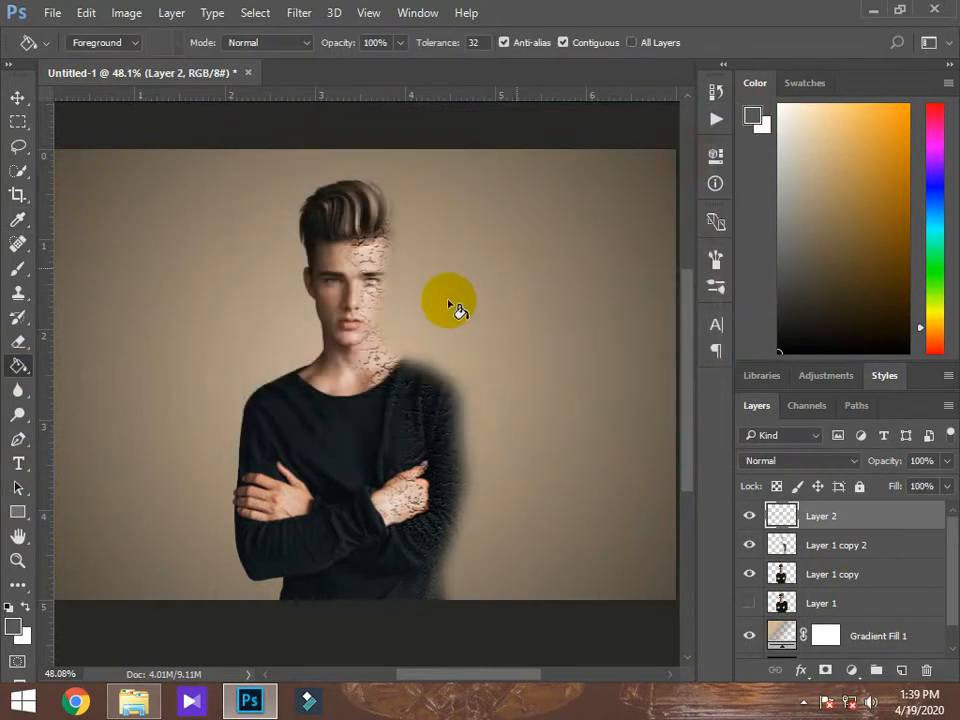
left_click(380, 320)
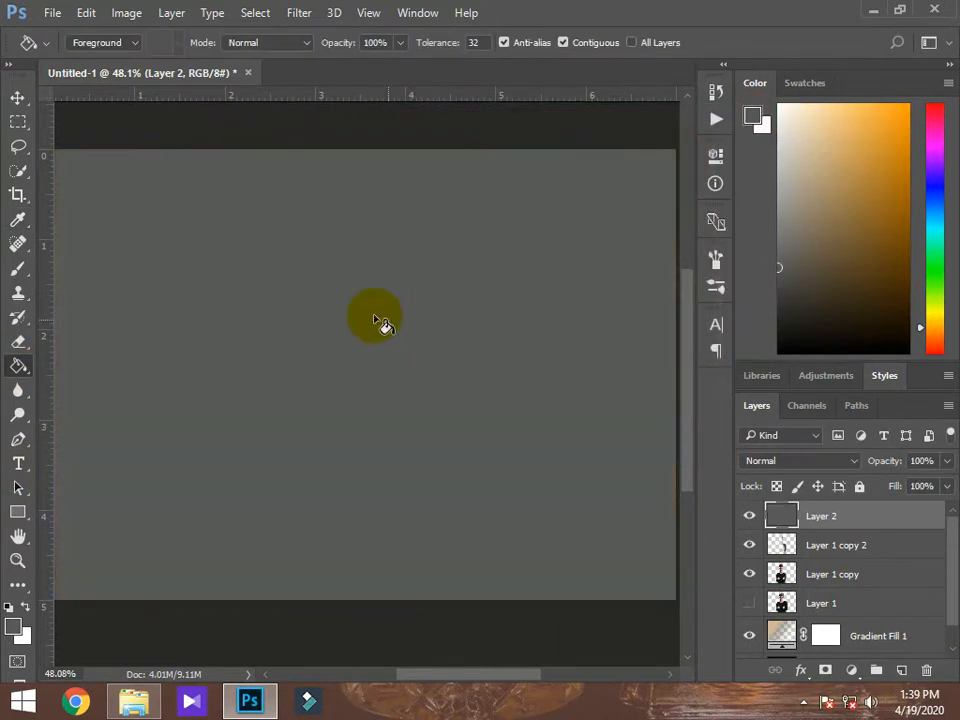
- Add a Pattern Overlay to Layer 2 using the rough black-and-white mottled pattern in Normal blend mode
right_click(893, 511)
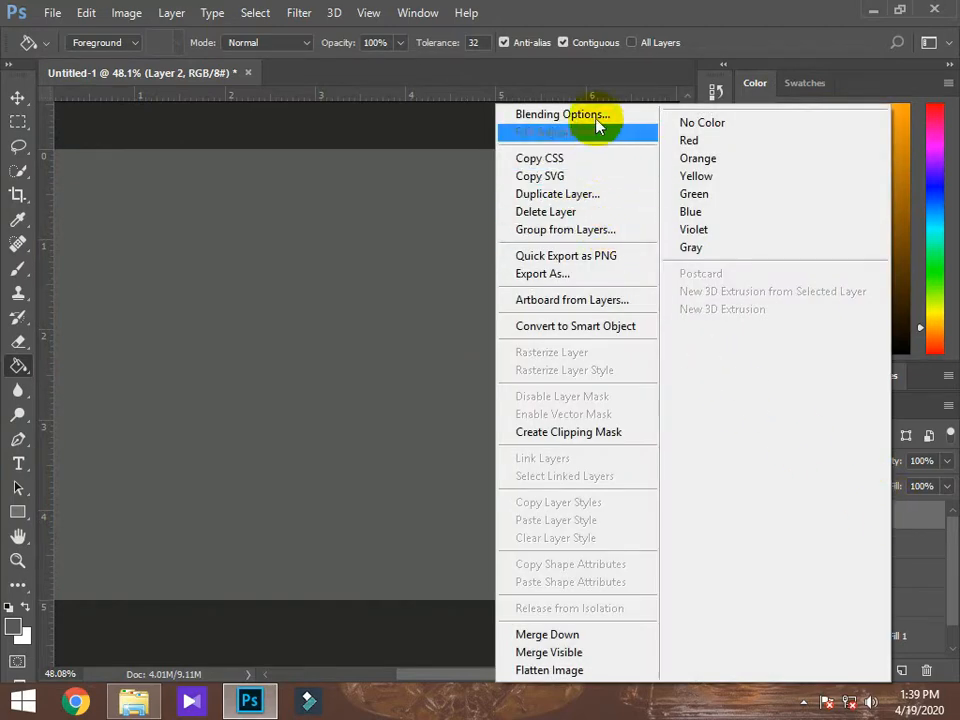
left_click(563, 114)
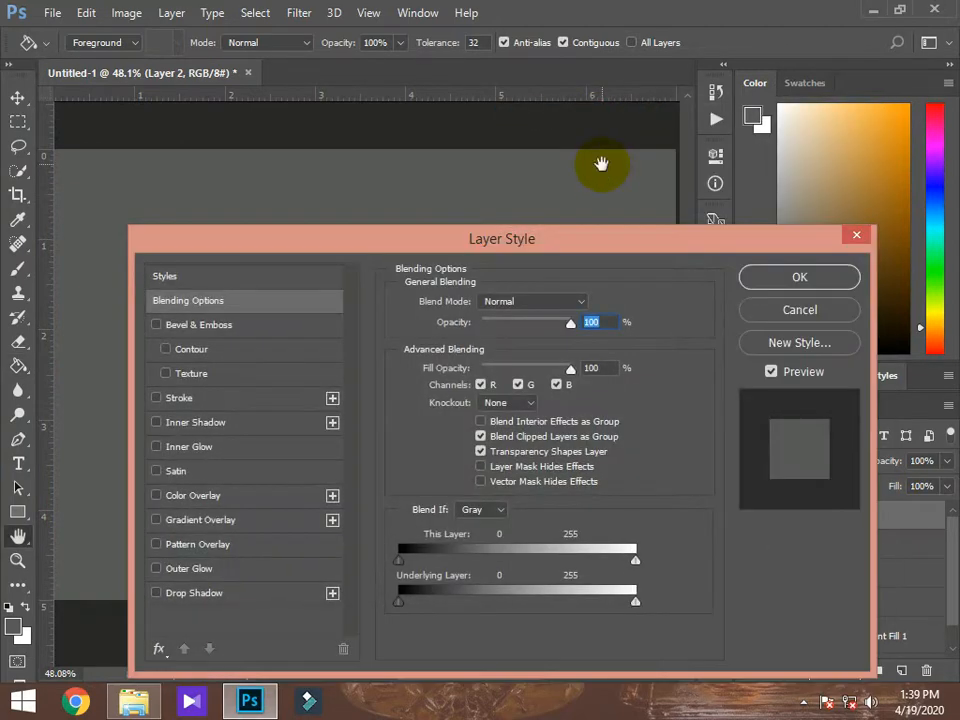
left_click(195, 550)
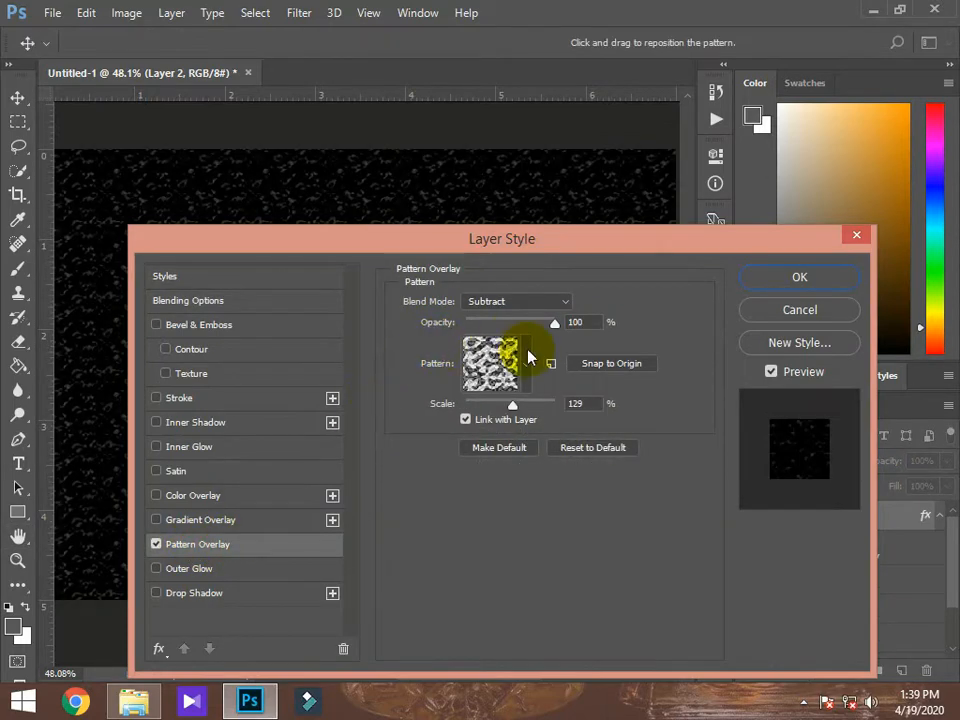
left_click(565, 303)
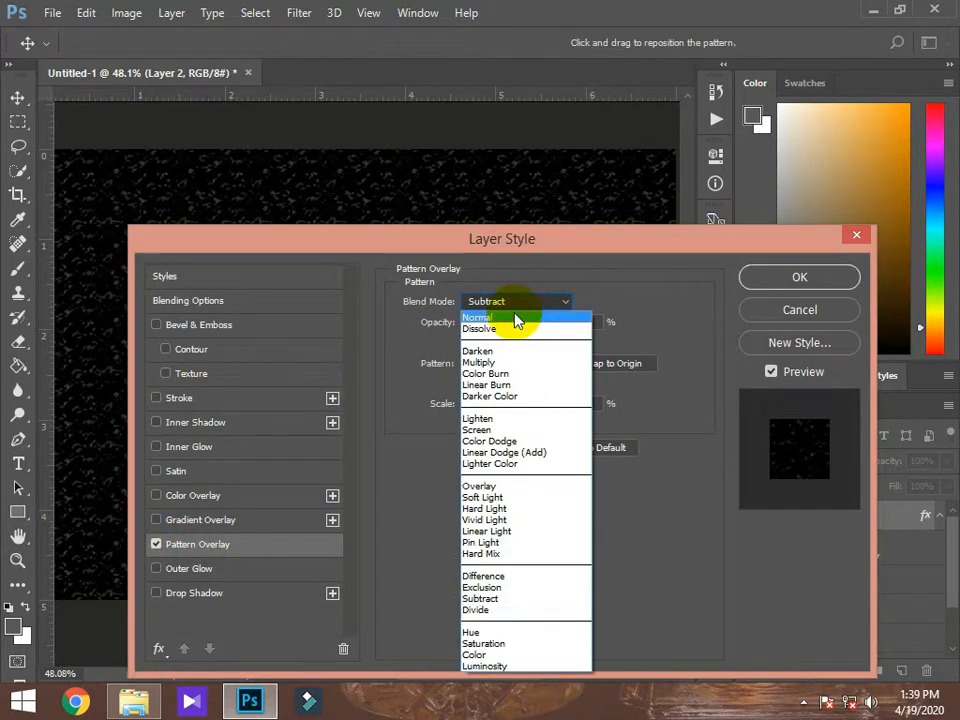
left_click(478, 317)
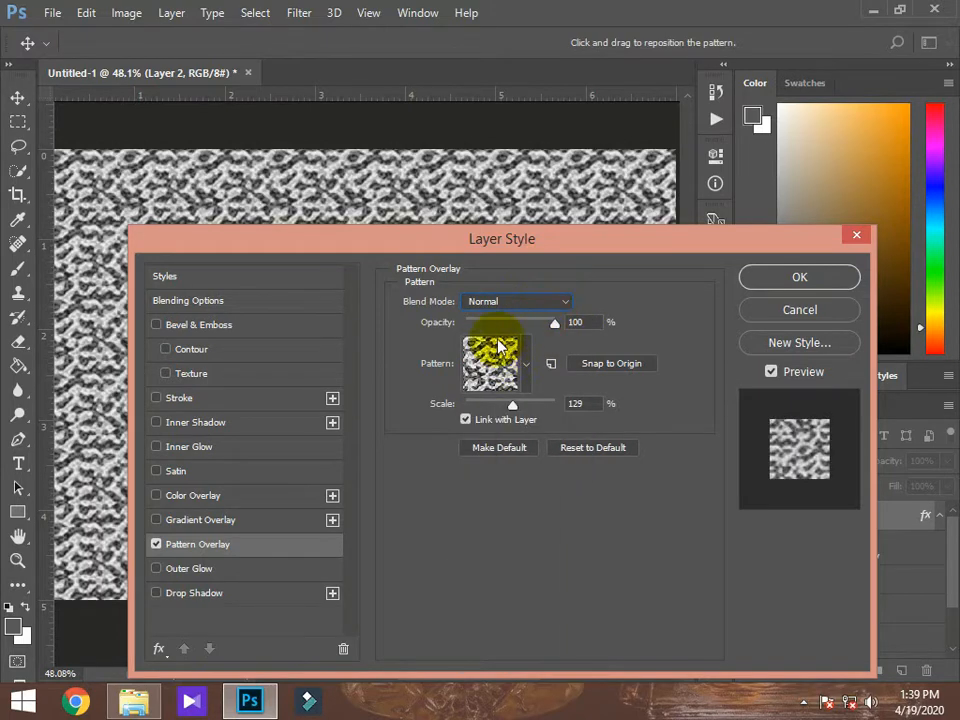
left_click(526, 366)
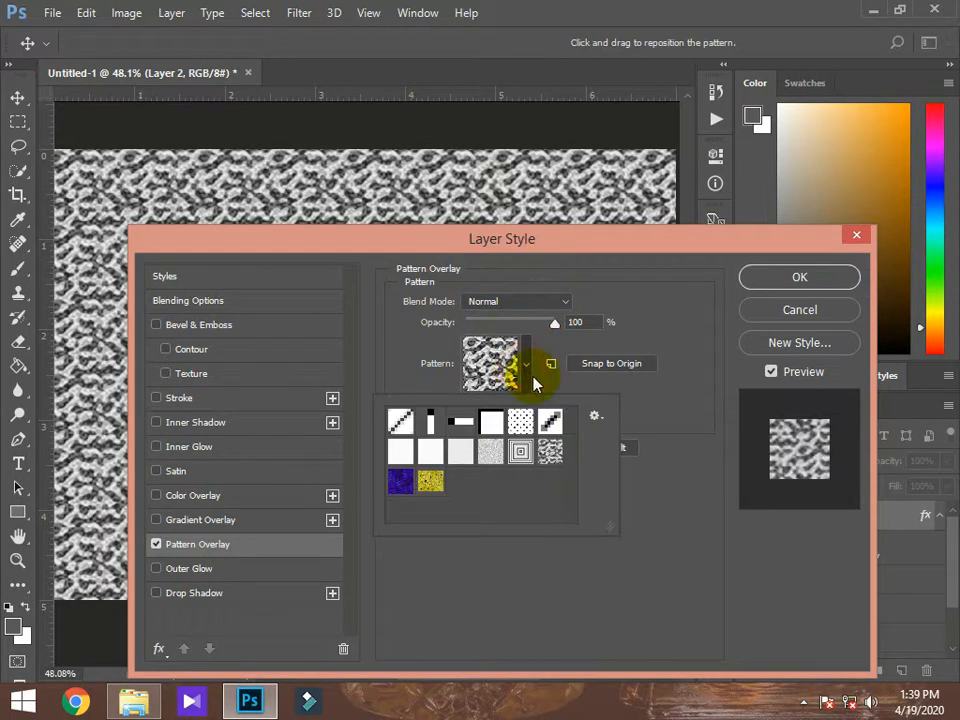
double_click(556, 458)
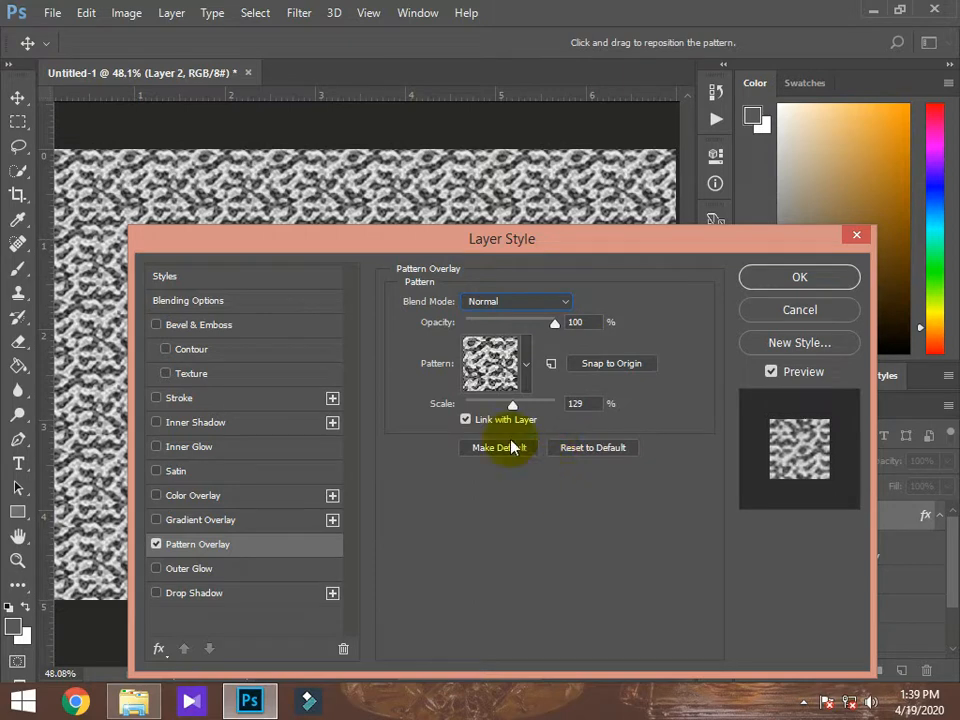
- Set the Pattern Overlay's blend mode to Subtract, keep its scale at 129%, and apply the layer style
left_click(568, 305)
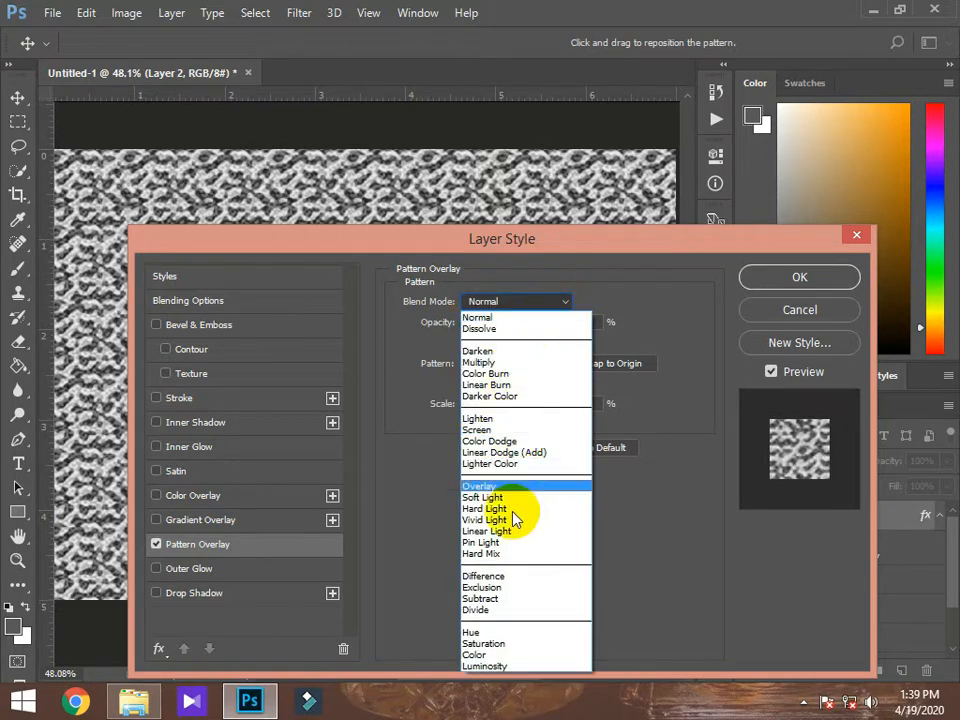
left_click(503, 600)
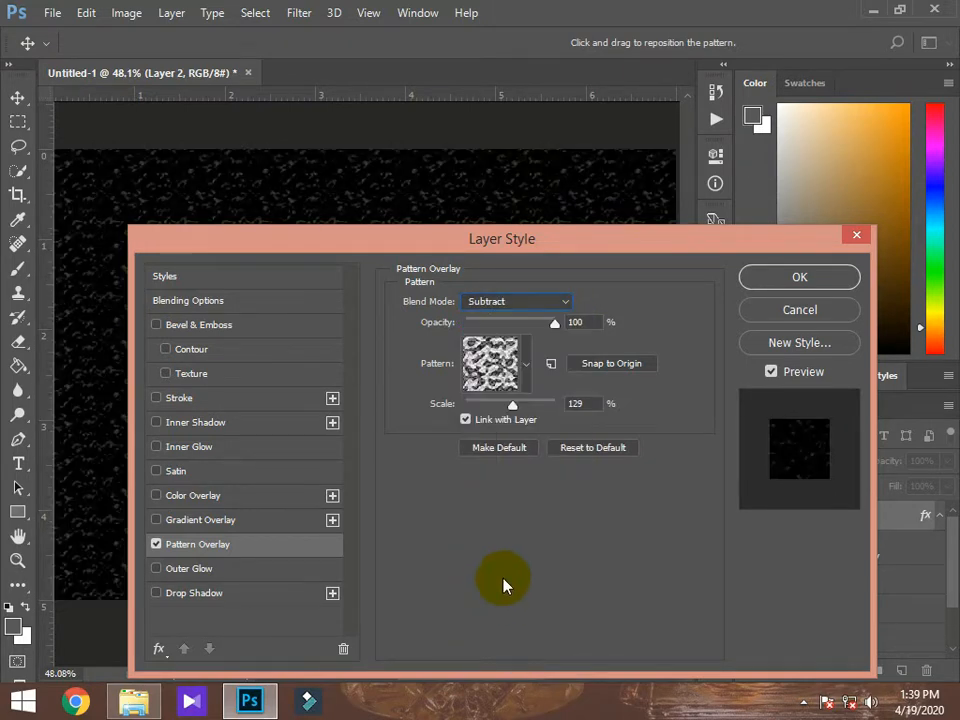
left_click_drag(510, 405, 512, 411)
left_click_drag(422, 252, 688, 230)
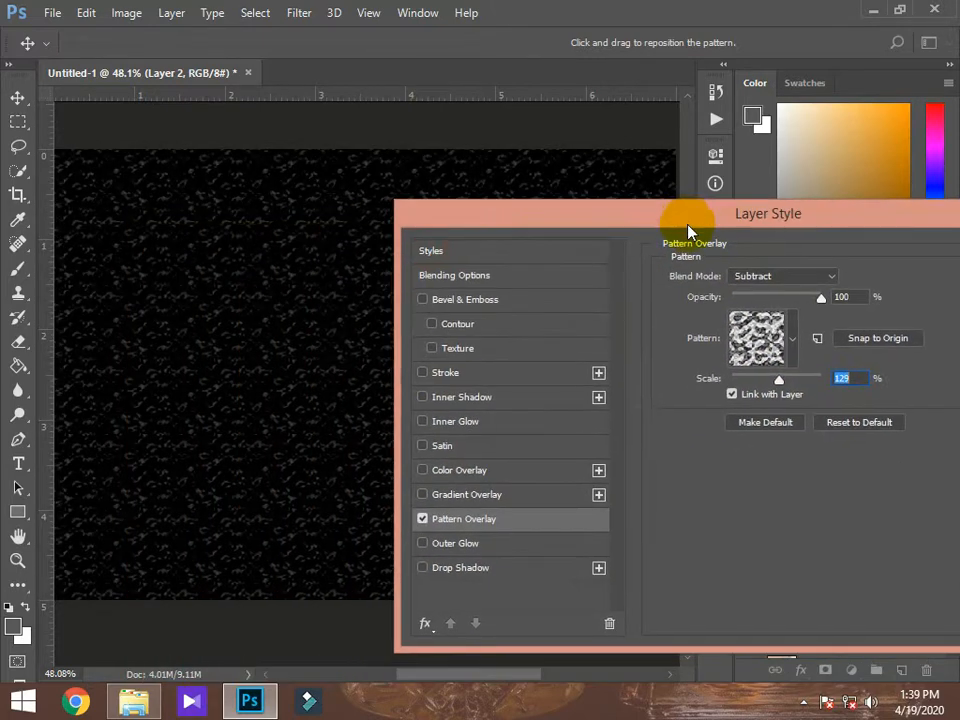
left_click_drag(851, 223, 580, 270)
left_click(829, 316)
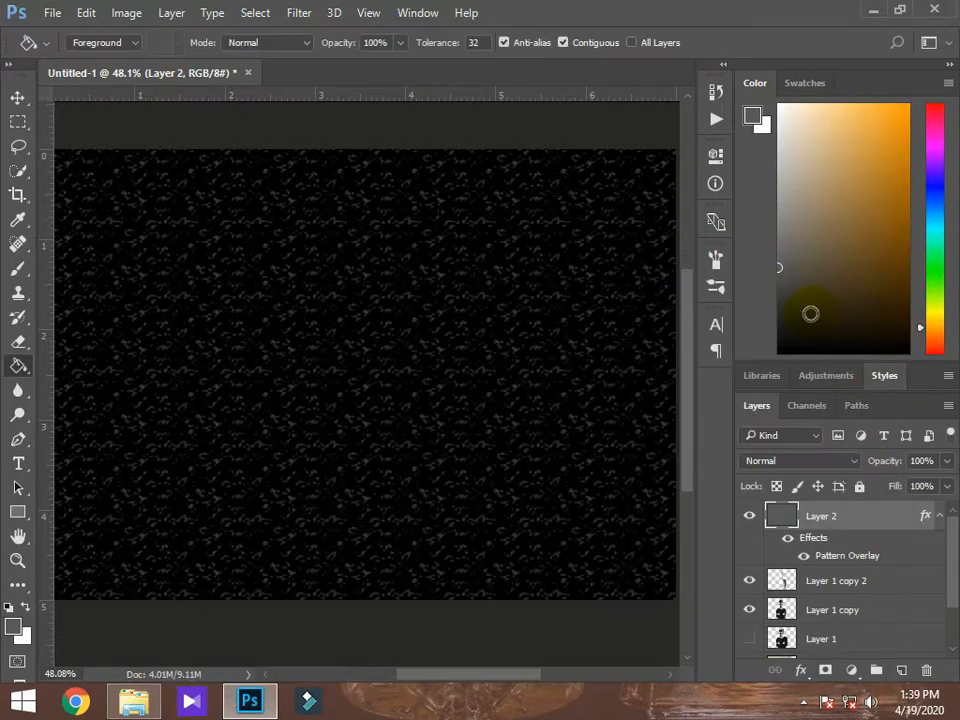
- Clip Layer 2 to Layer 1 copy 2 and check the pattern on the man's image-right side
right_click(873, 522)
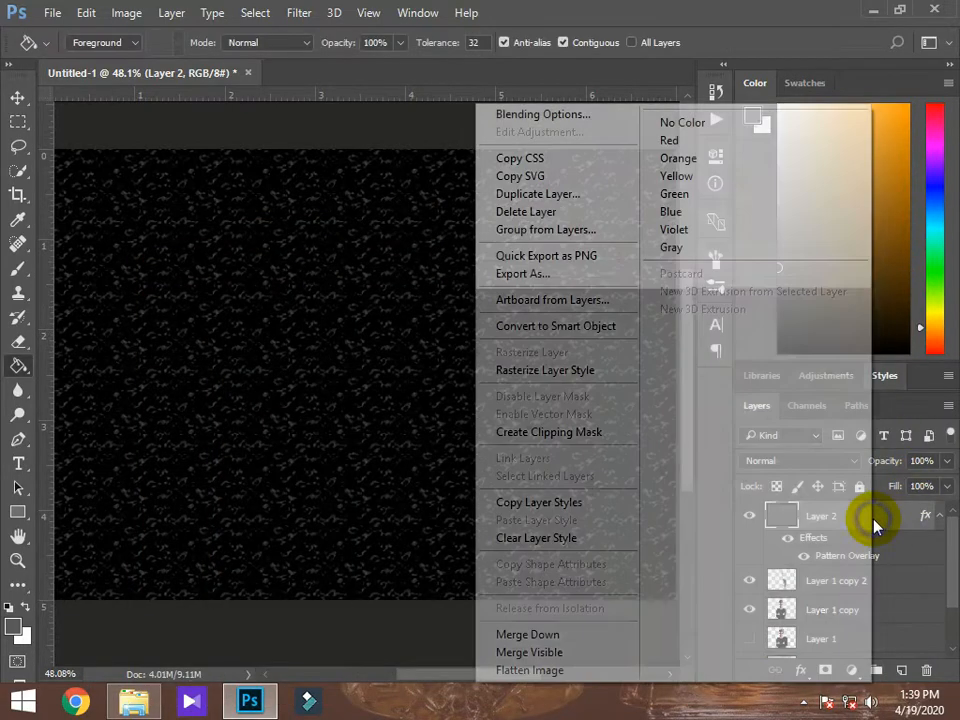
left_click(594, 440)
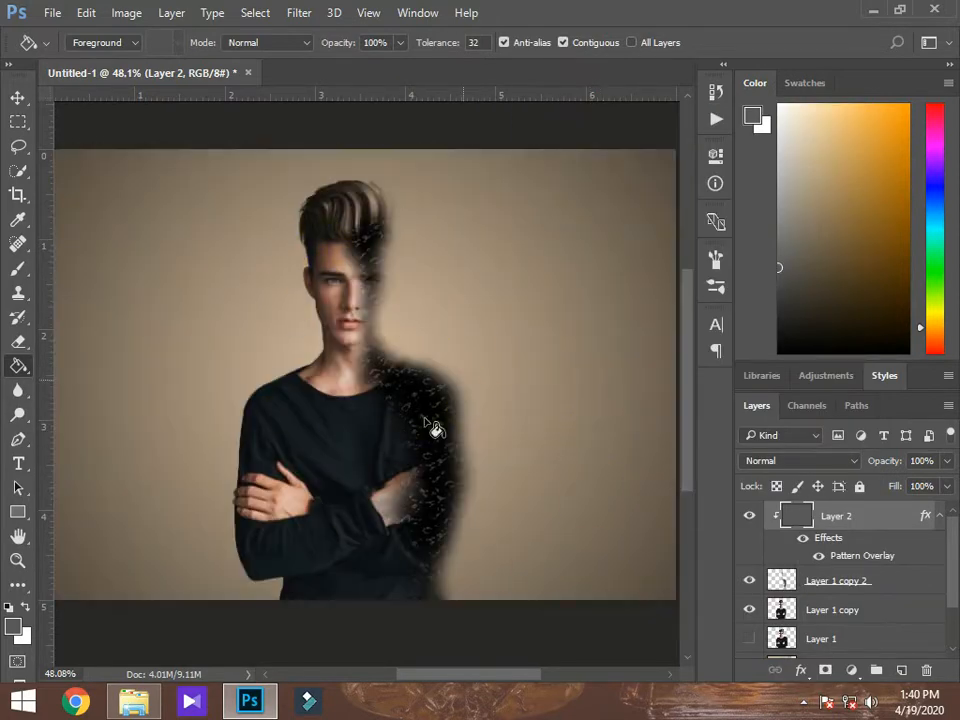
scroll(364, 332, "up", 6)
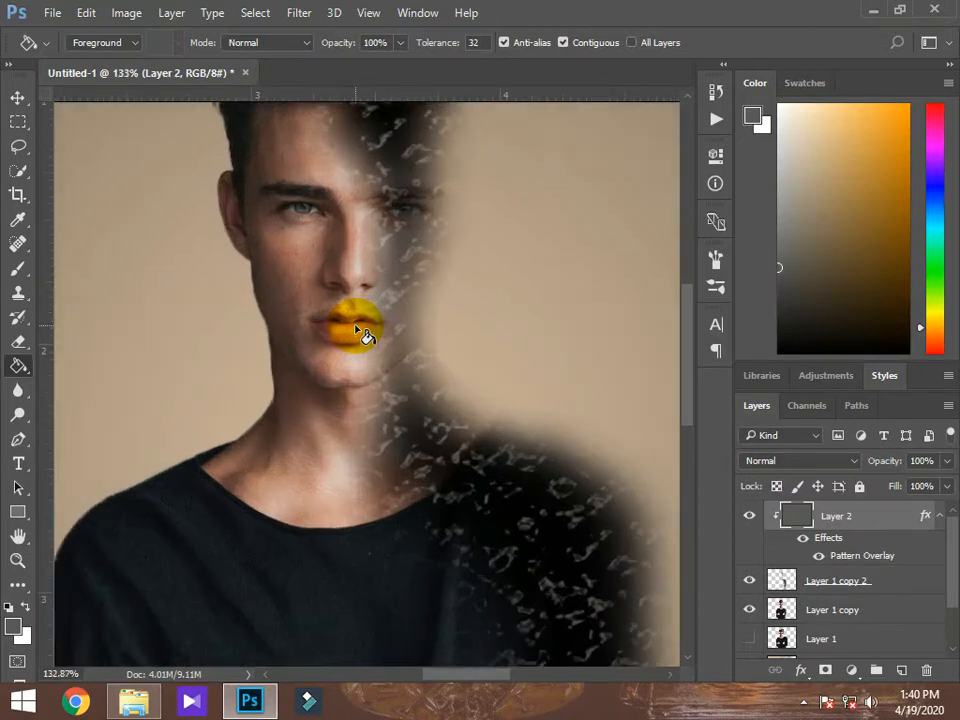
scroll(342, 393, "down", 2)
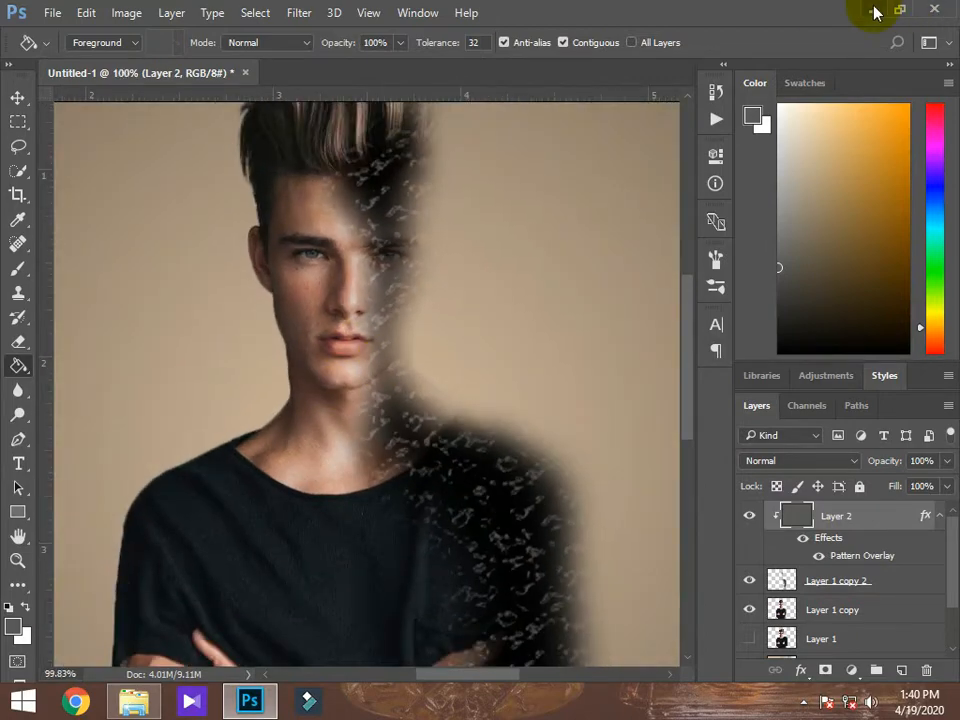
- View the finished fire portrait in Windows Photo Viewer as a reference, close it, and return to Photoshop
left_click(870, 10)
double_click(102, 222)
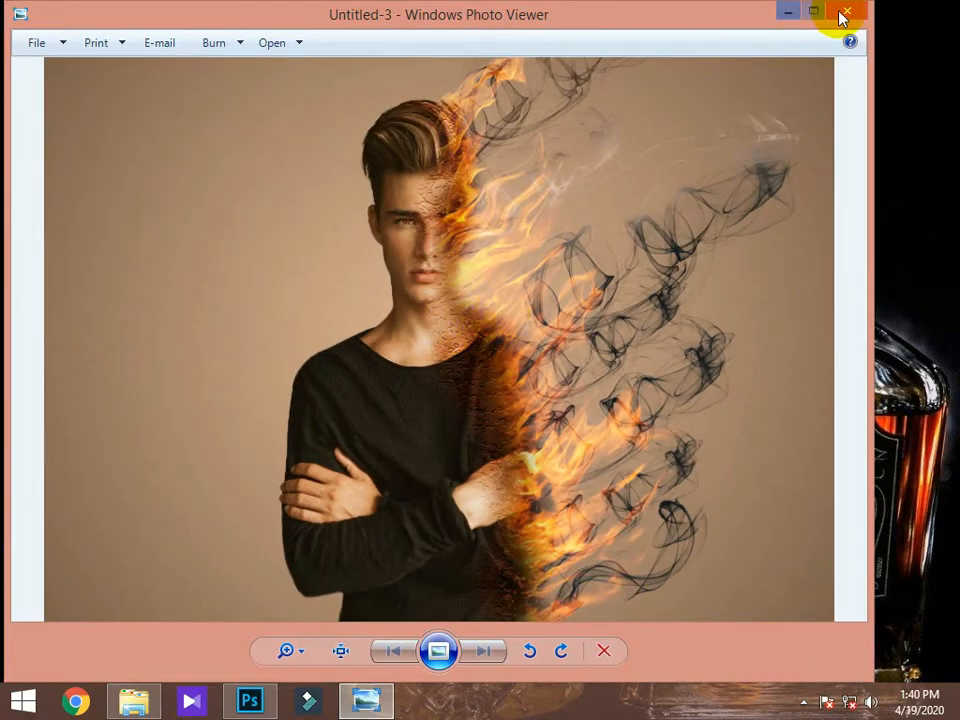
left_click(845, 13)
left_click(250, 700)
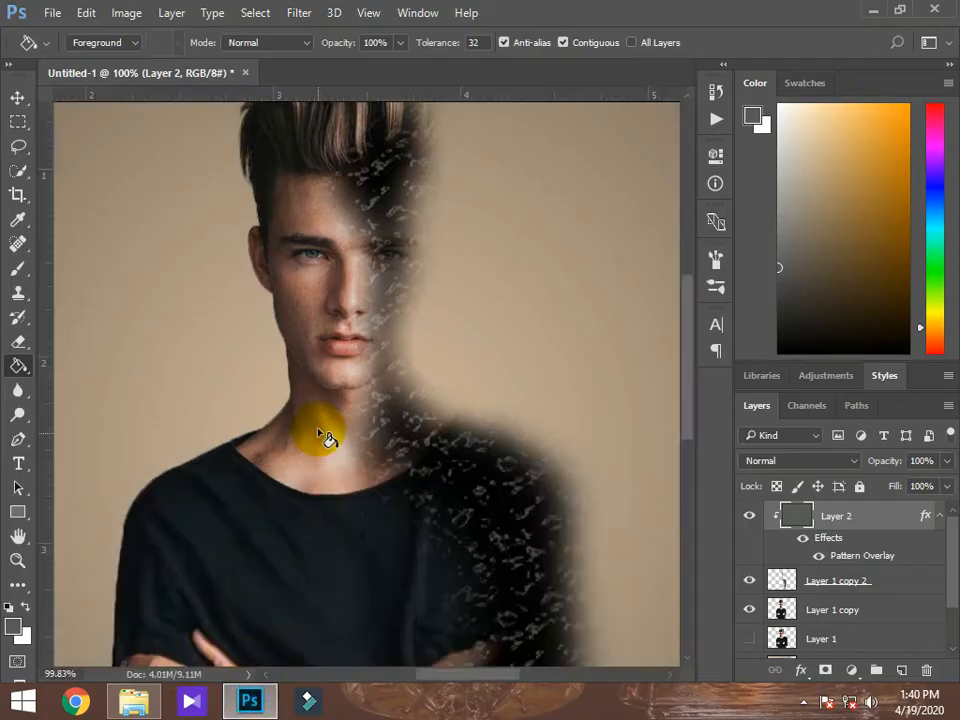
- Add a black layer mask to Layer 2 that hides the pattern
scroll(318, 433, "down", 5)
left_click_drag(687, 366, 700, 400)
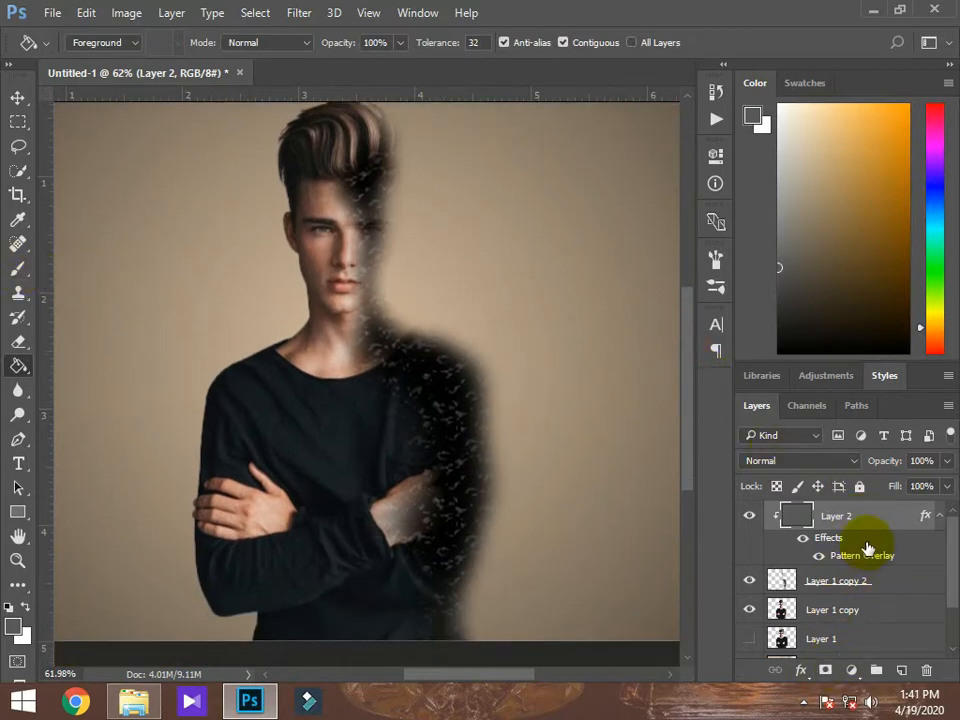
left_click(825, 670, "alt")
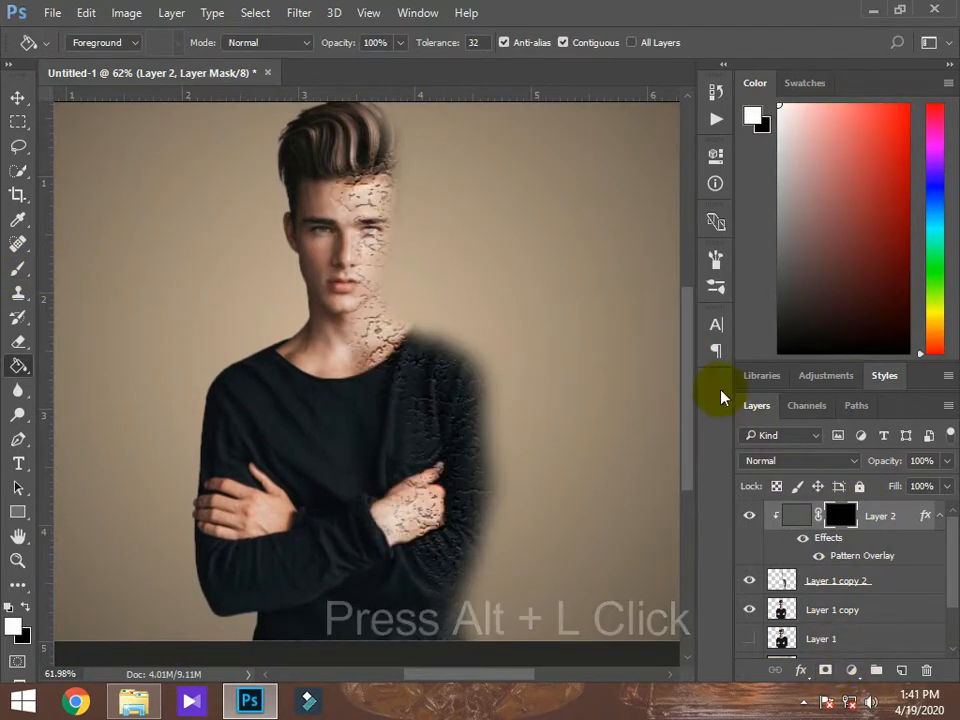
- Set up a soft round Brush of about 171 px with white (ffffff) as the foreground color
scroll(590, 380, "up", 2)
left_click(14, 278)
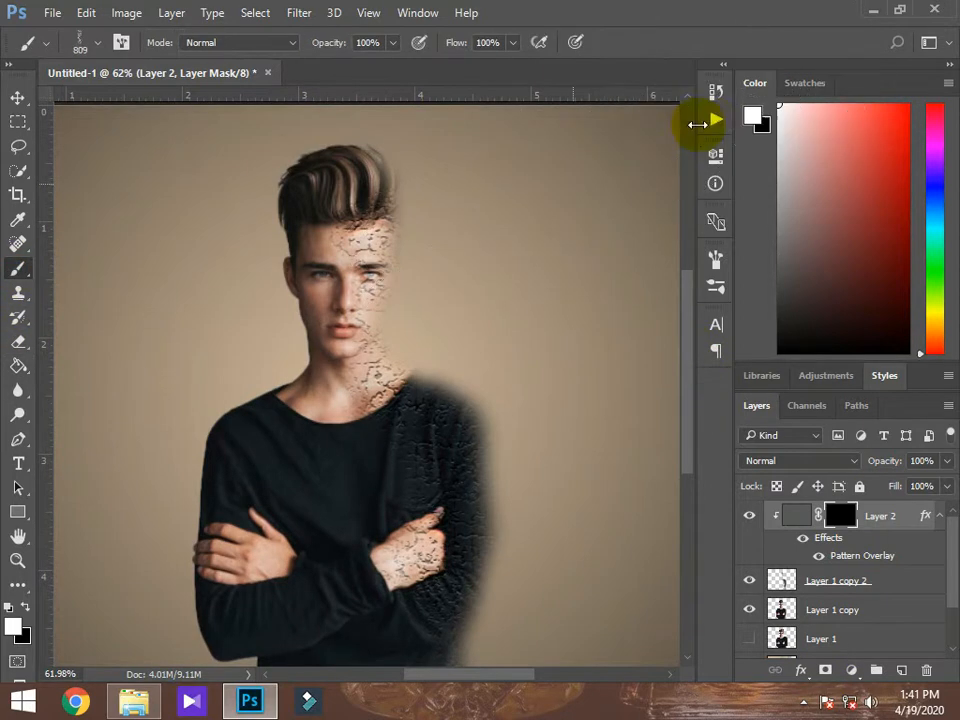
left_click(80, 40)
scroll(90, 240, "up", 10)
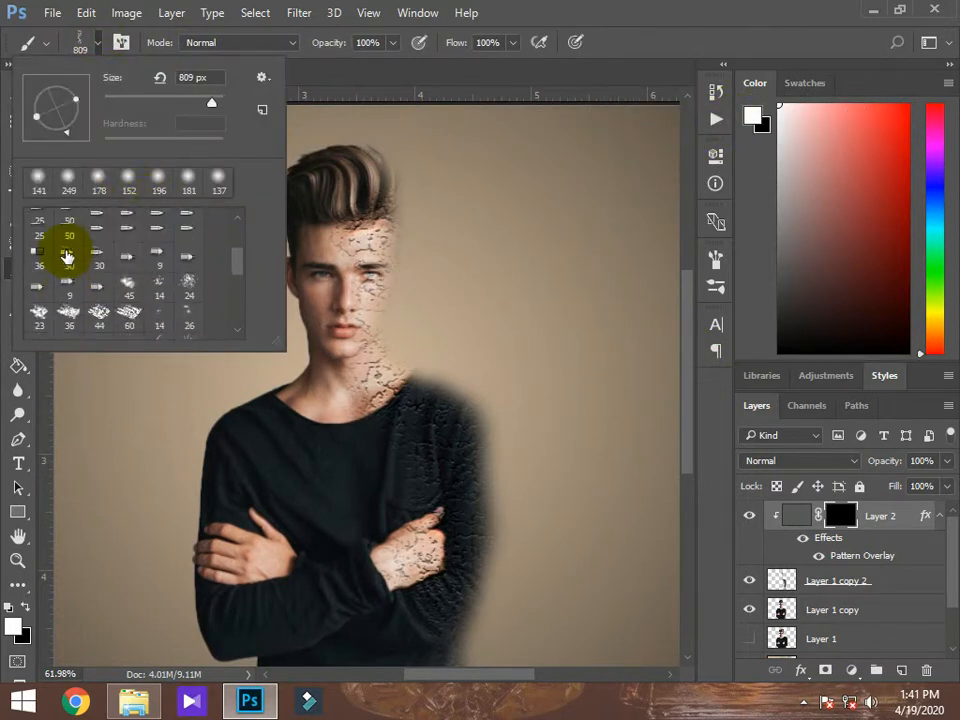
left_click(44, 224)
left_click(756, 119)
left_click(245, 167)
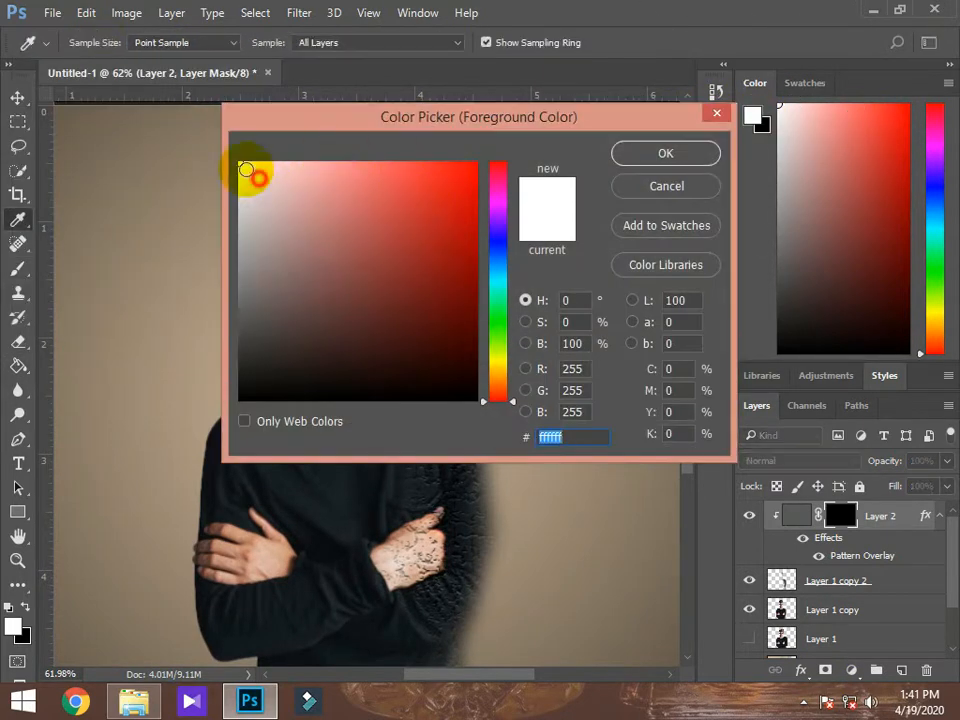
left_click(669, 157)
scroll(470, 315, "up", 2)
mouse_move(456, 309)
left_mouse_down()
mouse_move(332, 321)
mouse_move(200, 317)
left_mouse_up()
scroll(489, 336, "up", 3)
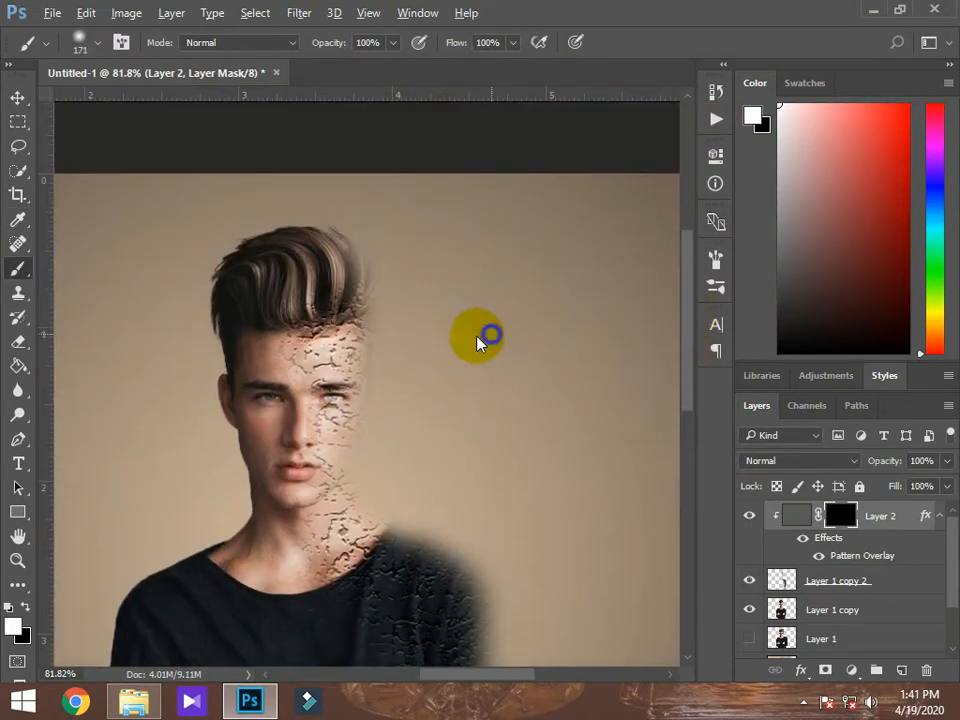
- Paint white on Layer 2's mask to reveal the dark pattern along the image-right edge of the hair and face
mouse_move(401, 252)
left_mouse_down()
mouse_move(430, 266)
mouse_move(388, 243)
mouse_move(381, 249)
mouse_move(410, 262)
mouse_move(370, 318)
left_mouse_up()
key("]")
key("]")
key("]")
mouse_move(452, 358)
left_mouse_down()
mouse_move(416, 347)
mouse_move(435, 365)
mouse_move(426, 406)
mouse_move(419, 381)
mouse_move(404, 388)
mouse_move(403, 428)
mouse_move(433, 403)
mouse_move(453, 408)
mouse_move(373, 435)
left_mouse_up()
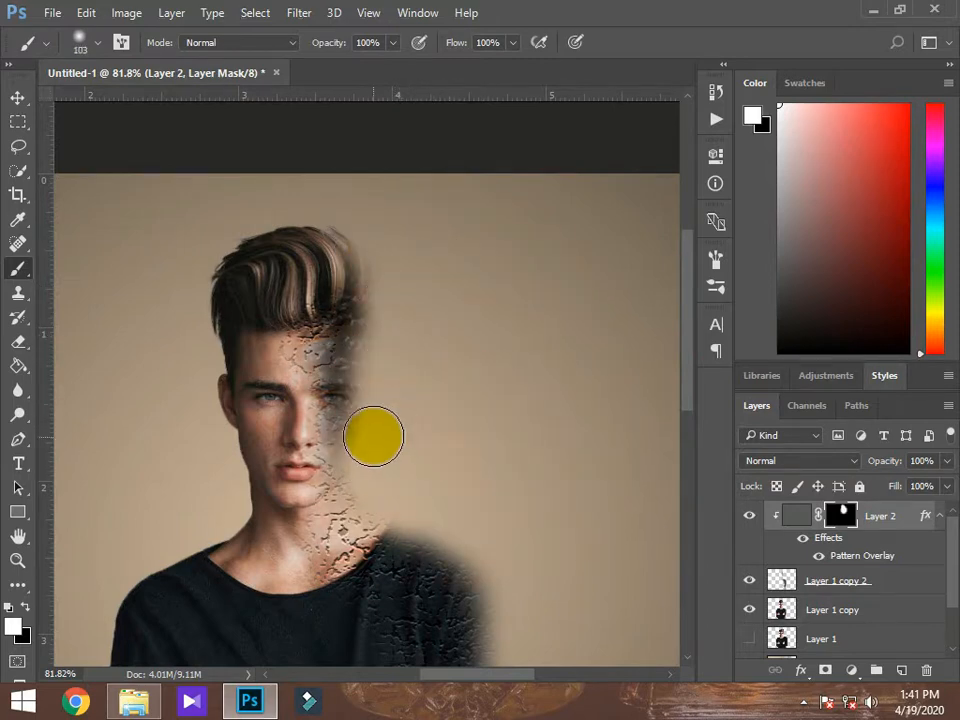
left_click(417, 497)
- Paint white on Layer 2's mask down the image-right shoulder, arm and hand, using a soft brush of about 227 px
left_click_drag(688, 285, 688, 392)
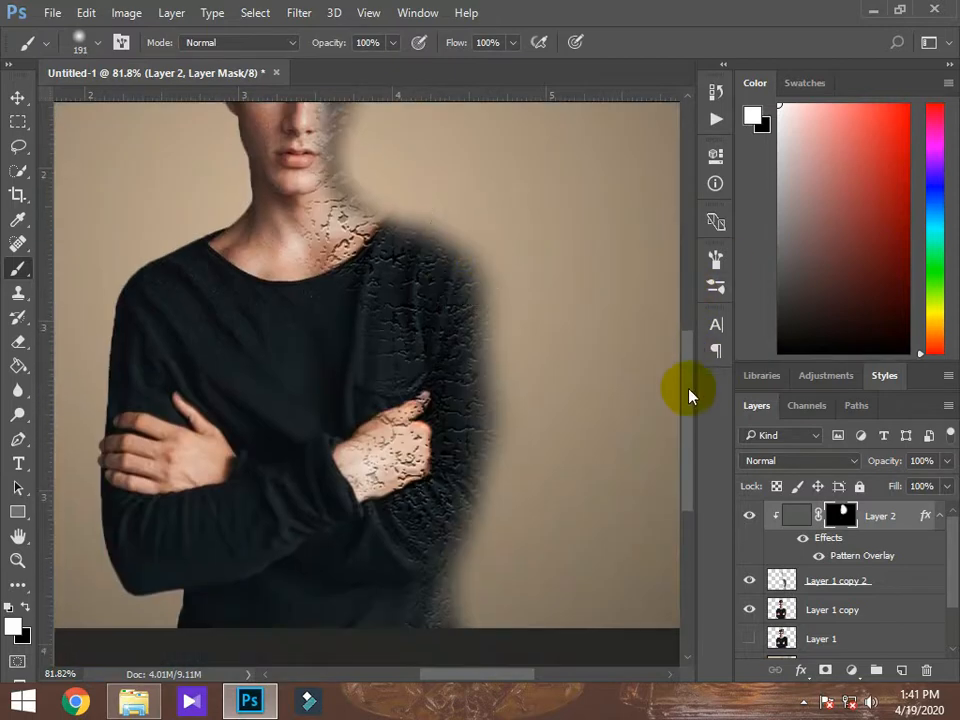
key("]")
key("]")
key("]")
key("]")
key("]")
mouse_move(483, 216)
left_mouse_down()
mouse_move(518, 300)
mouse_move(524, 350)
mouse_move(552, 367)
mouse_move(517, 477)
mouse_move(516, 598)
left_mouse_up()
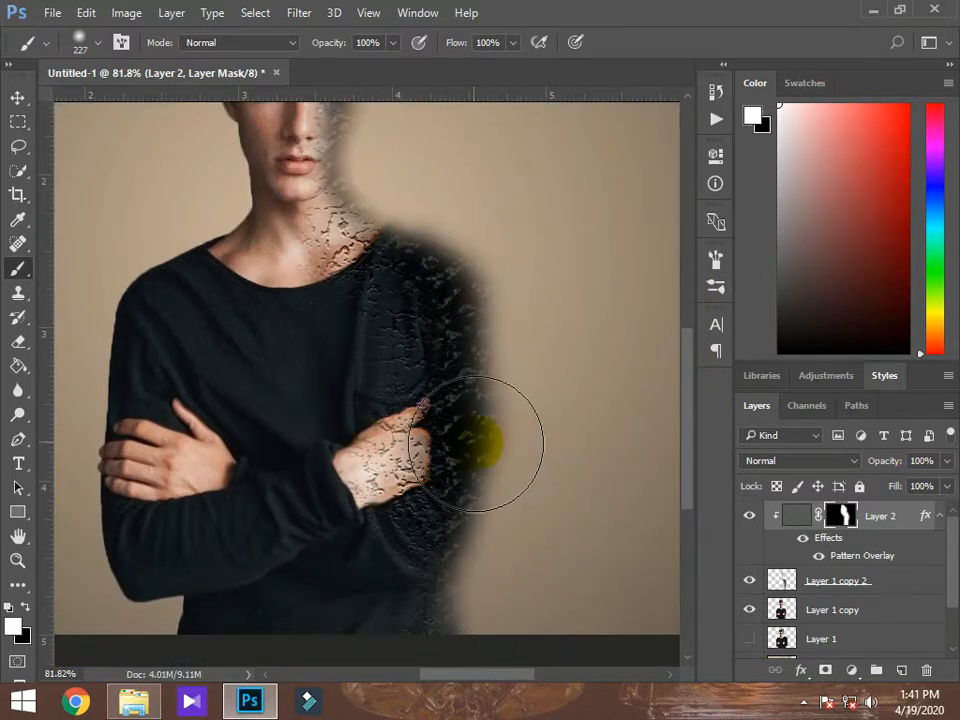
left_click_drag(494, 455, 458, 452)
mouse_move(456, 447)
left_mouse_down()
mouse_move(448, 447)
mouse_move(458, 446)
left_mouse_up()
scroll(573, 420, "down", 2)
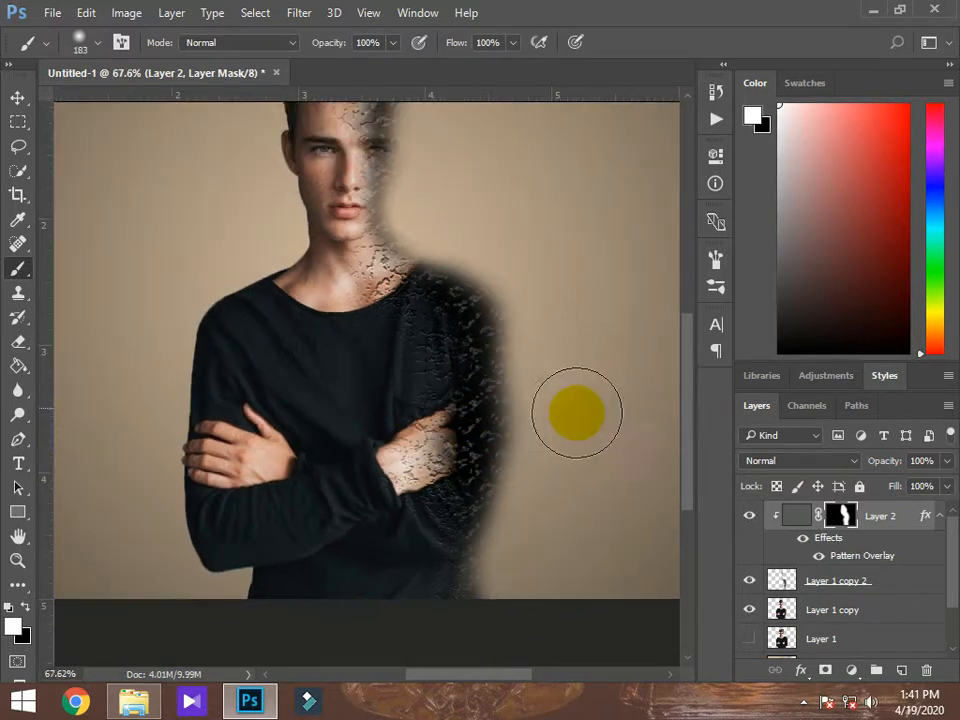
- Compare the image with Layer 2 hidden and shown, and set Layer 2's opacity to 90%
left_click(751, 518)
left_click(751, 518)
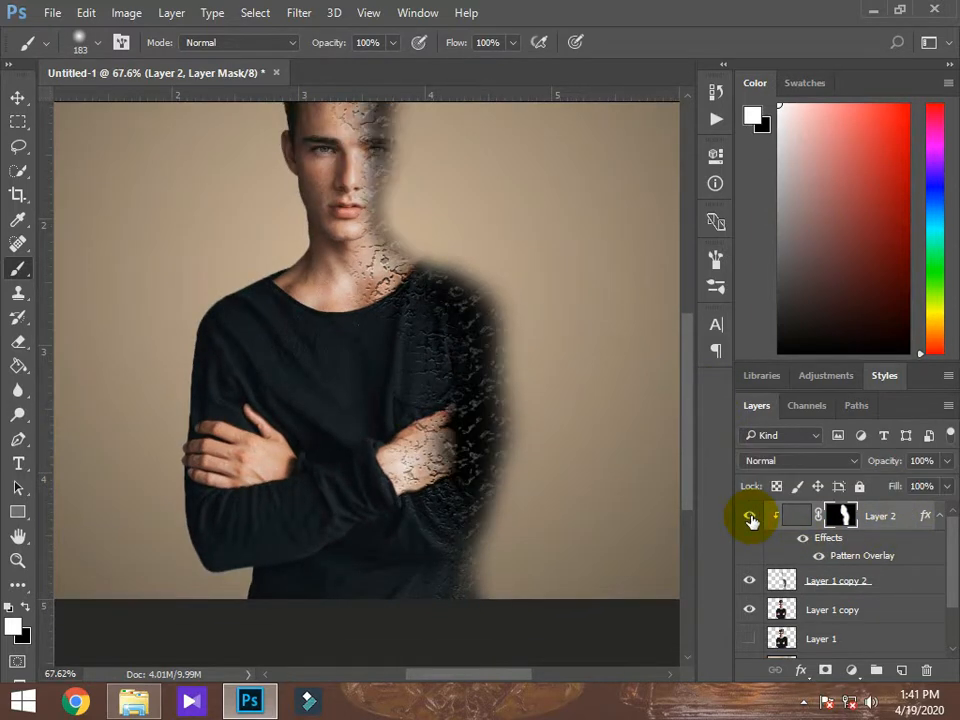
left_click_drag(690, 408, 692, 398)
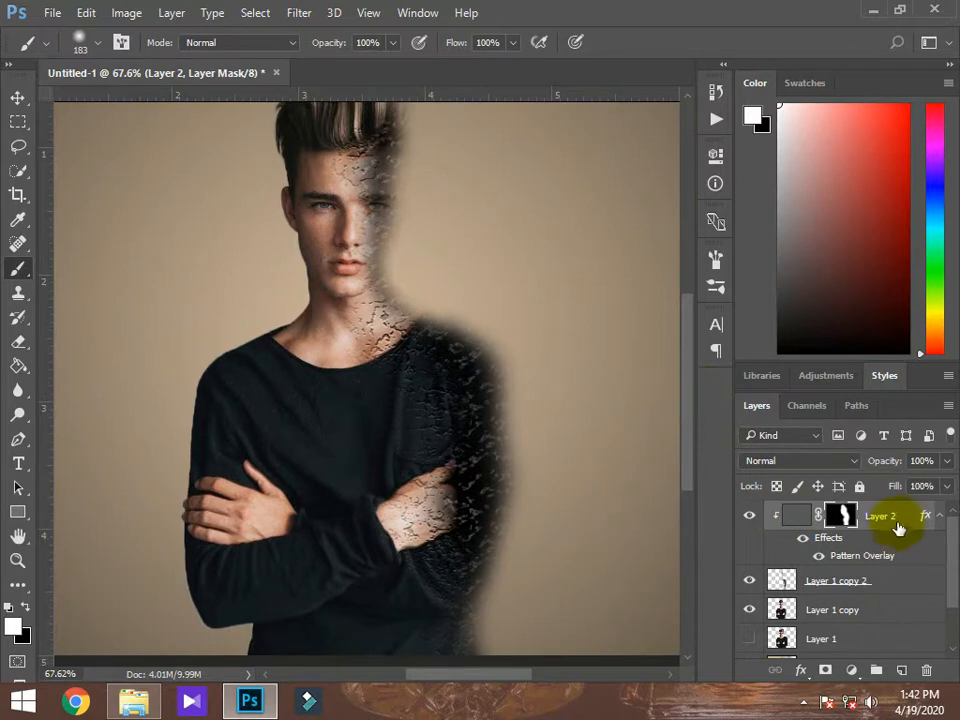
left_click(898, 528)
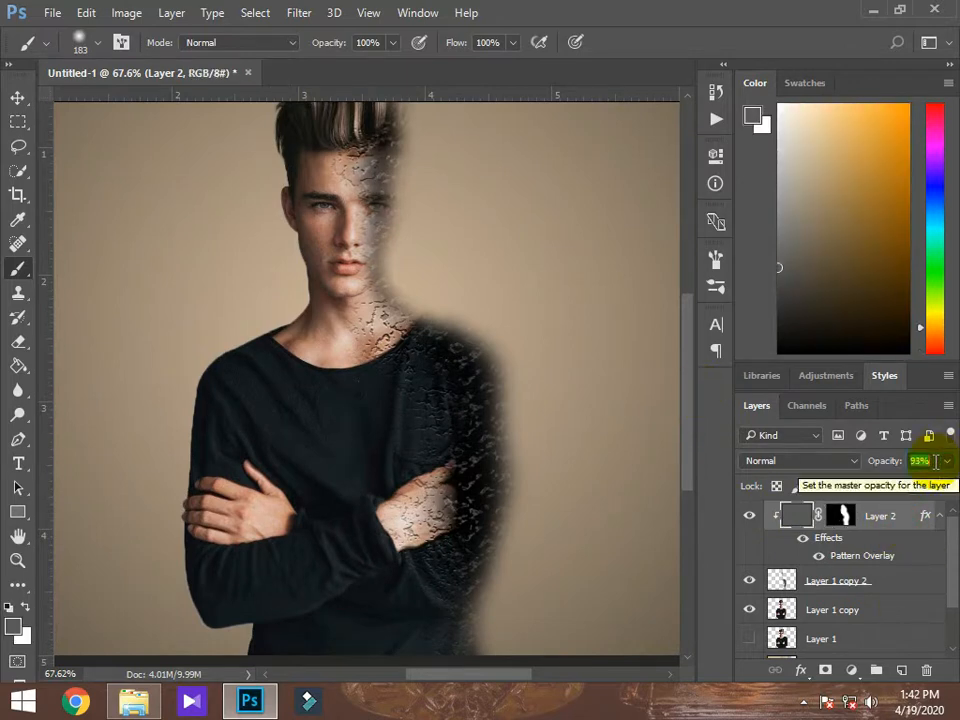
- Group Layer 2 and Layer 1 copy 2 as Group 1 in Pass Through mode at 100% opacity
left_click(906, 579)
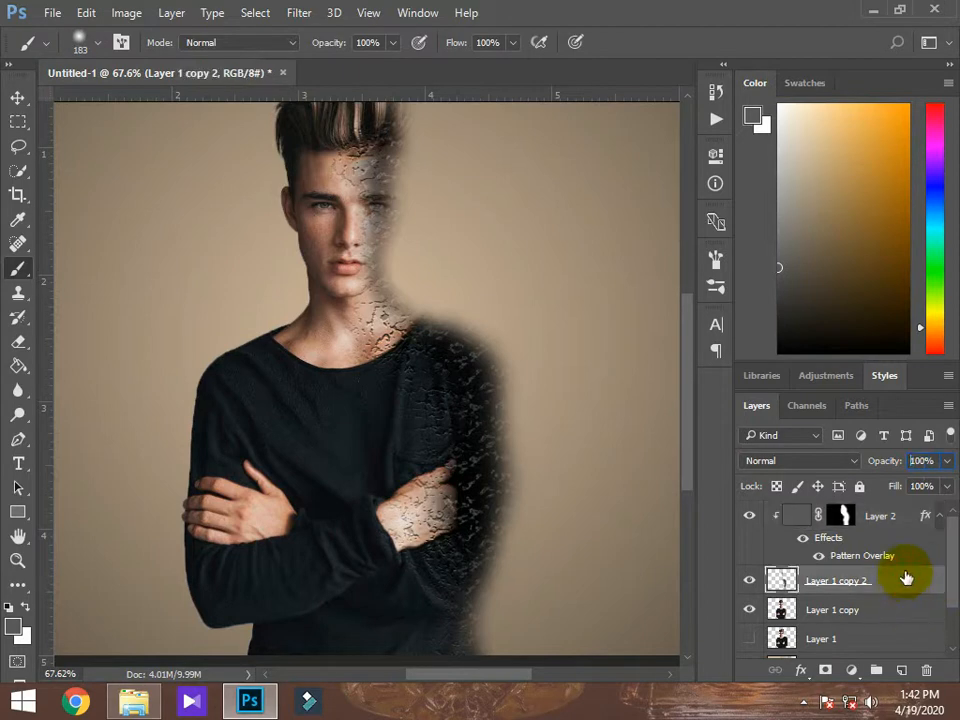
left_click(910, 518, "ctrl")
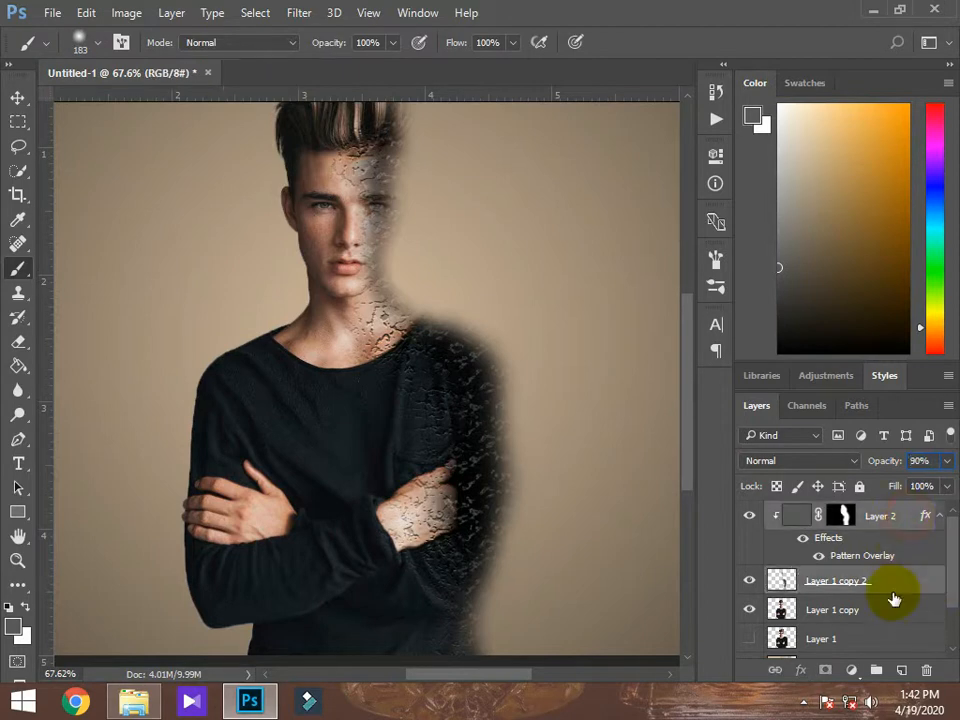
right_click(903, 516)
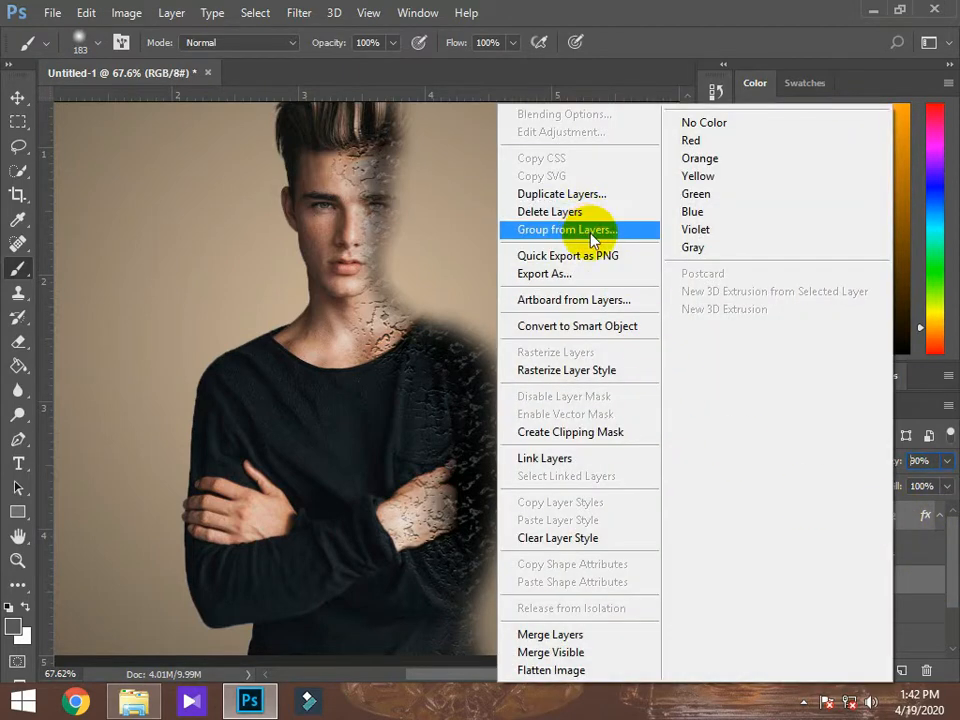
left_click(588, 230)
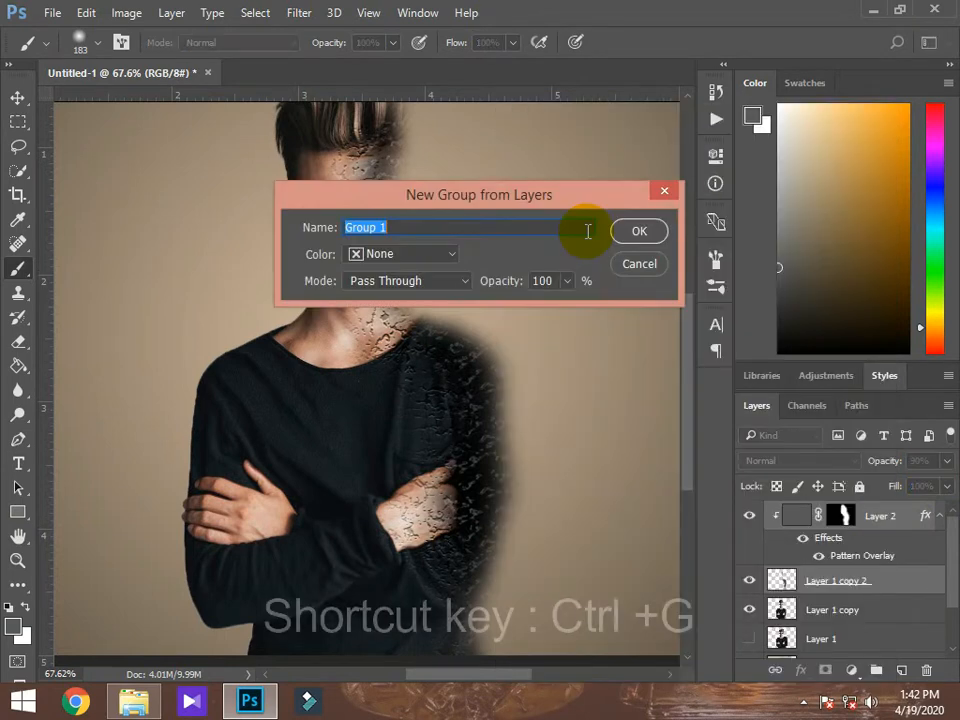
left_click(643, 229)
scroll(465, 306, "down", 5)
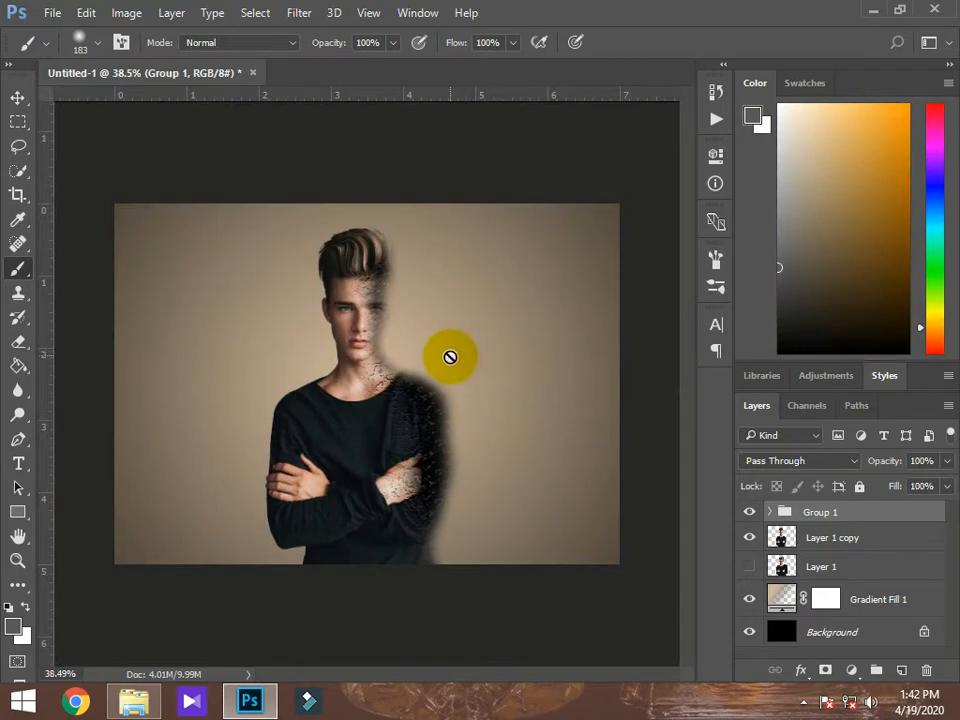
- View the finished reference picture Untitled-3 in the photo viewer, then return to the Photoshop document
left_click(872, 9)
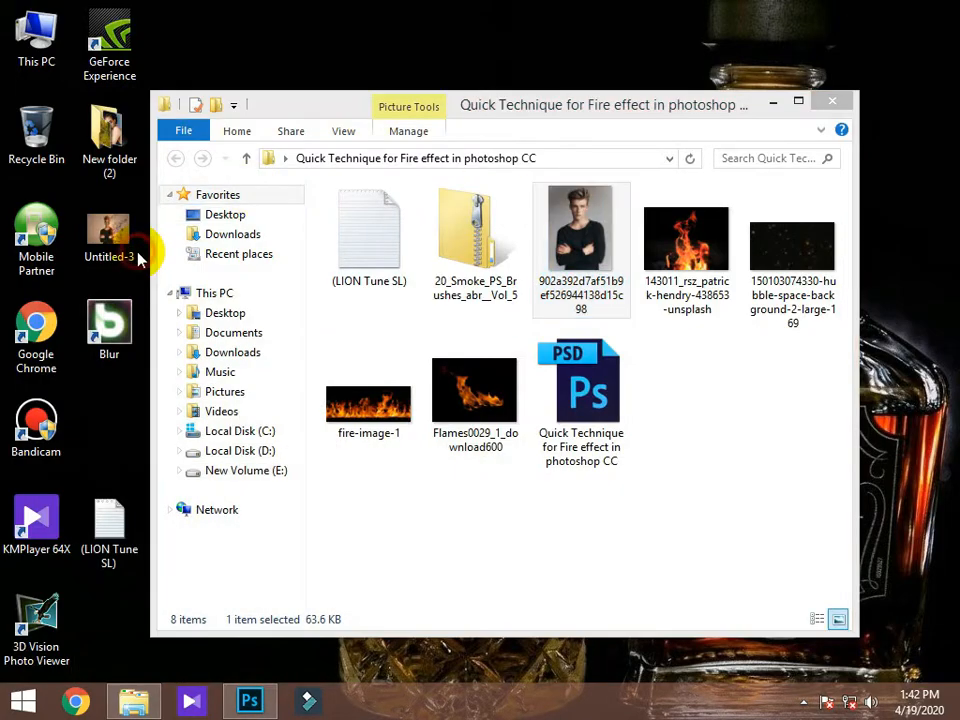
double_click(100, 220)
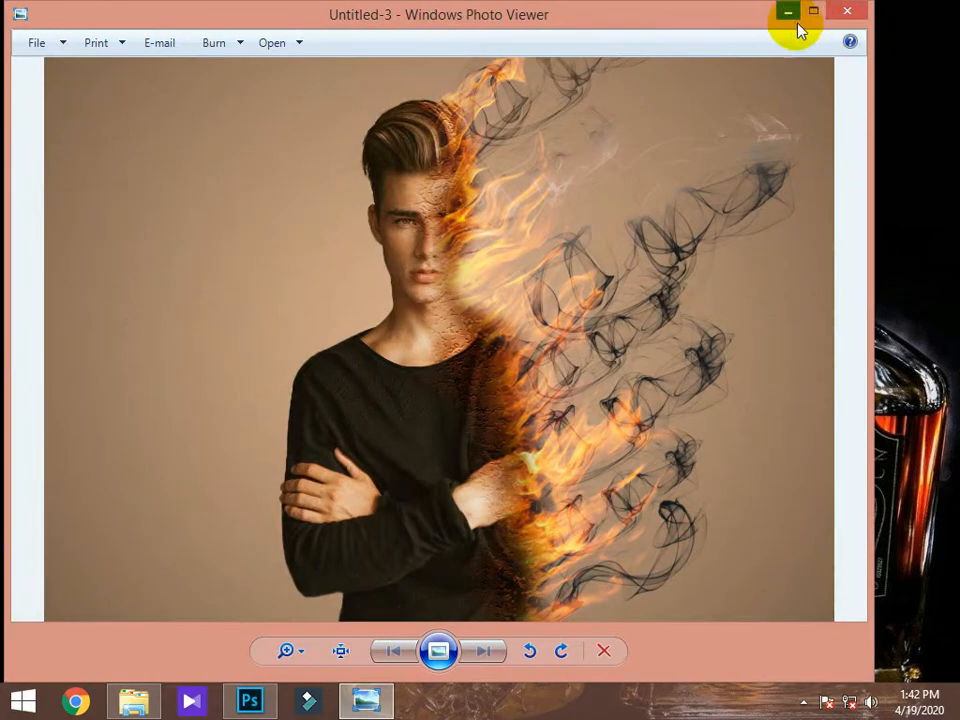
left_click(797, 20)
left_click(250, 700)
scroll(456, 422, "up", 4)
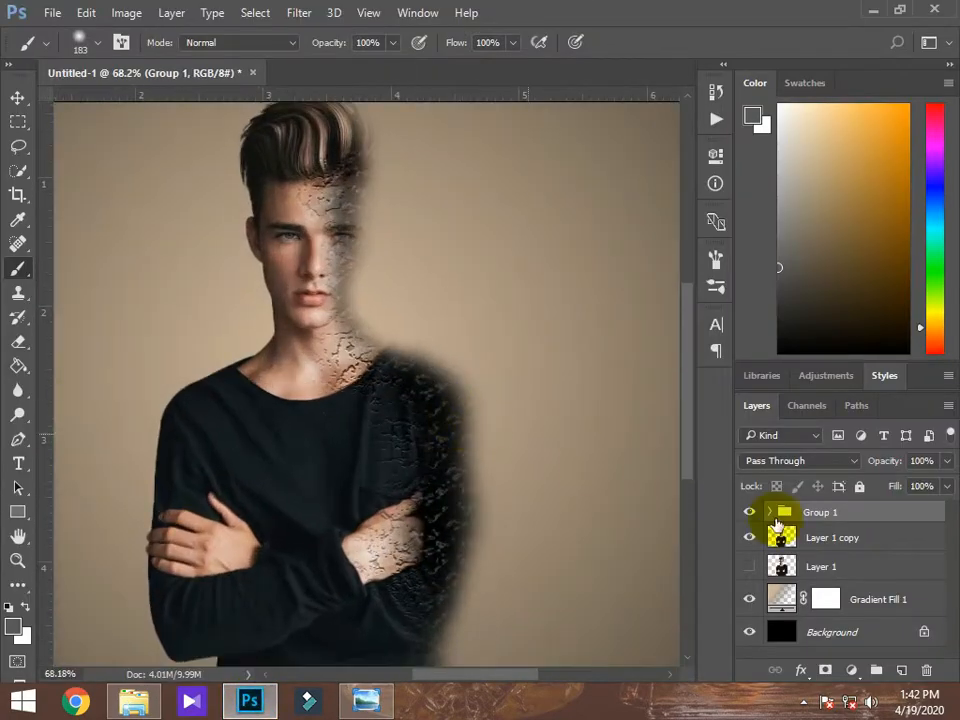
- Expand Group 1 and compare the image with Layer 1 copy 2 hidden and shown
left_click(768, 513)
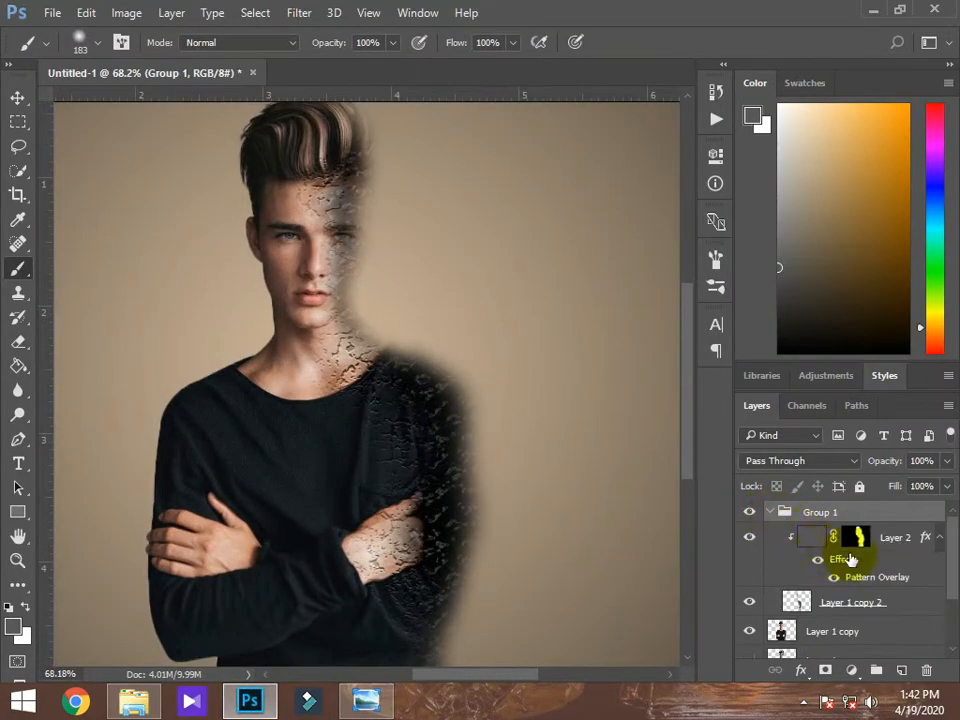
scroll(935, 550, "down", 2)
left_click(770, 558)
left_click(749, 555)
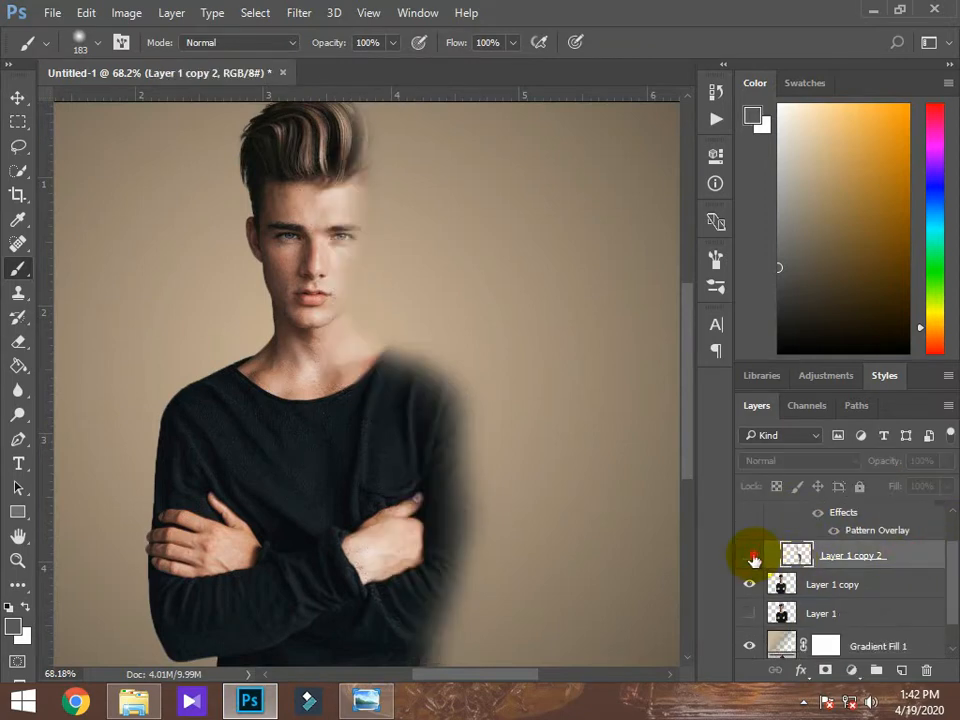
left_click(749, 555)
- Hide Layer 1 copy and erase the outer shoulder and arm edge of Layer 1 copy 2 with a soft eraser of about 208 px
left_click(19, 345)
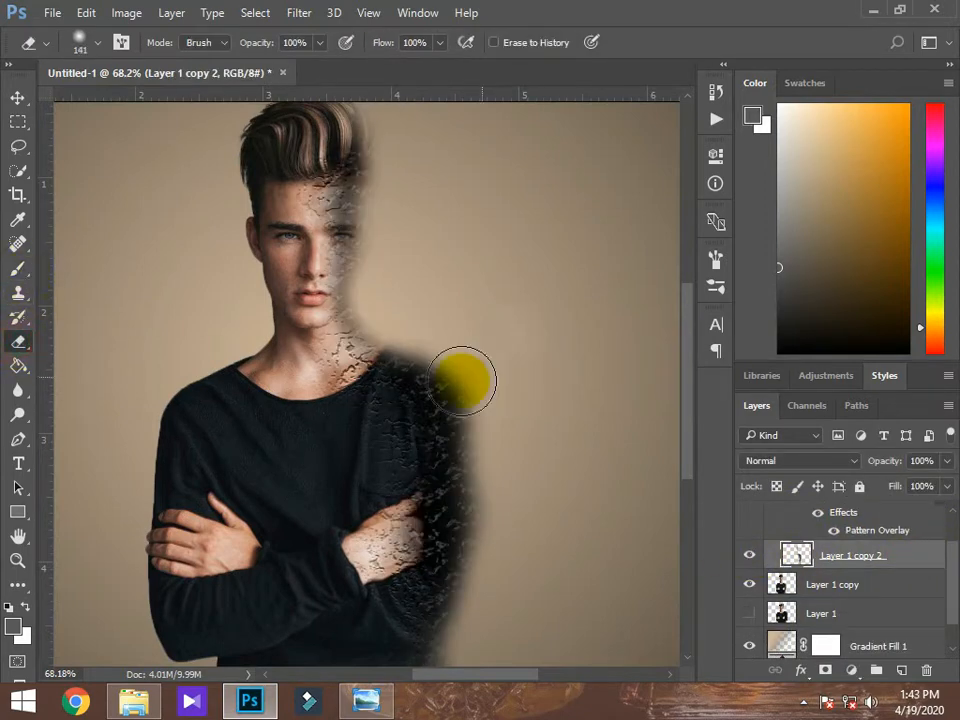
left_click(757, 588)
left_click(749, 586)
left_click(880, 556)
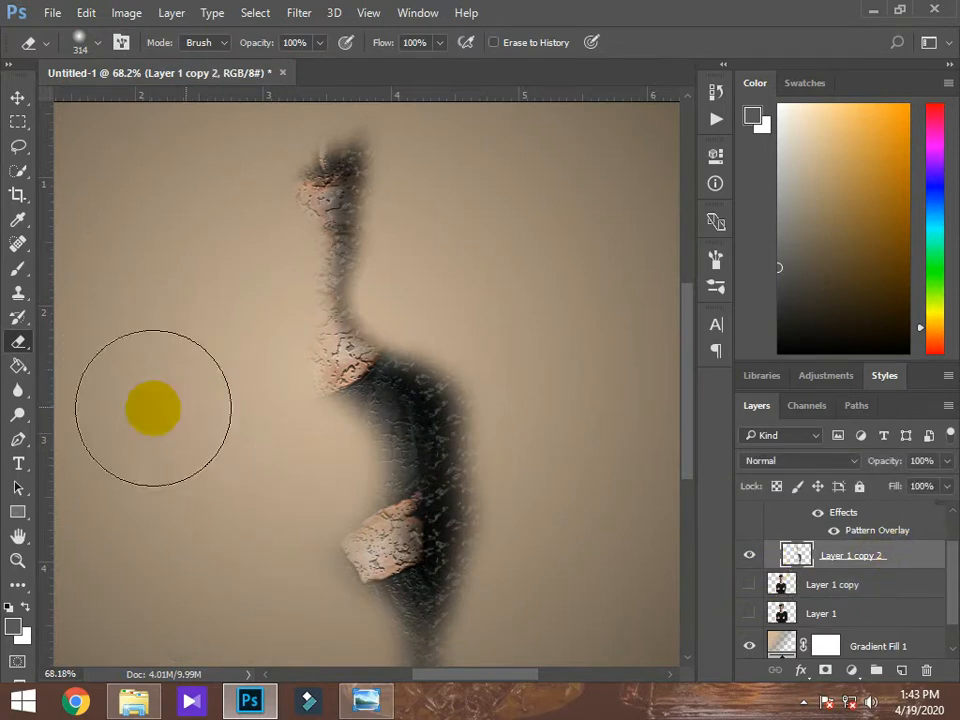
left_click_drag(458, 445, 420, 429)
mouse_move(502, 430)
left_mouse_down()
mouse_move(454, 354)
mouse_move(504, 404)
mouse_move(522, 391)
left_mouse_up()
mouse_move(500, 371)
left_mouse_down()
mouse_move(467, 357)
mouse_move(507, 387)
mouse_move(524, 501)
mouse_move(555, 531)
left_mouse_up()
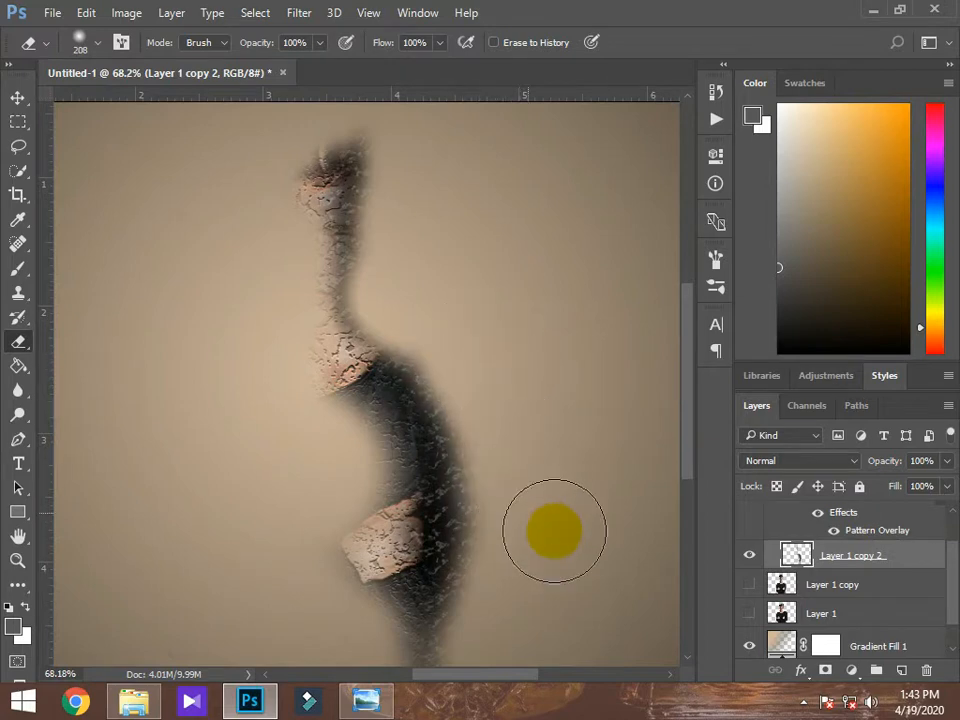
- Show Layer 1 copy again and check the portrait with Layer 1 copy 2 hidden and shown
scroll(543, 526, "down", 1)
left_click(750, 586)
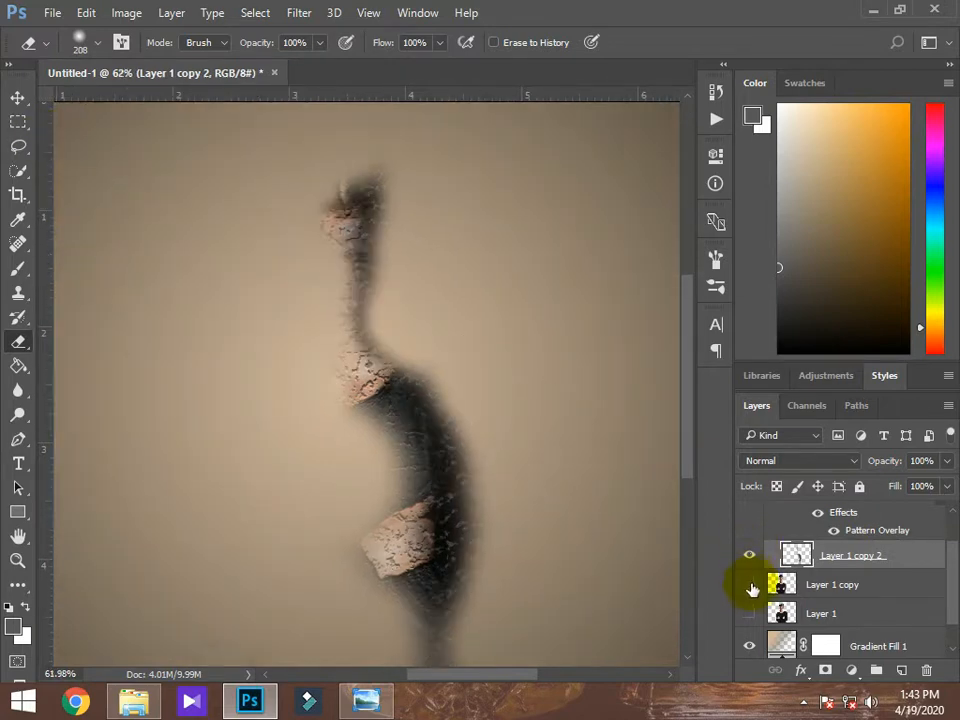
left_click(750, 587)
left_click(750, 555)
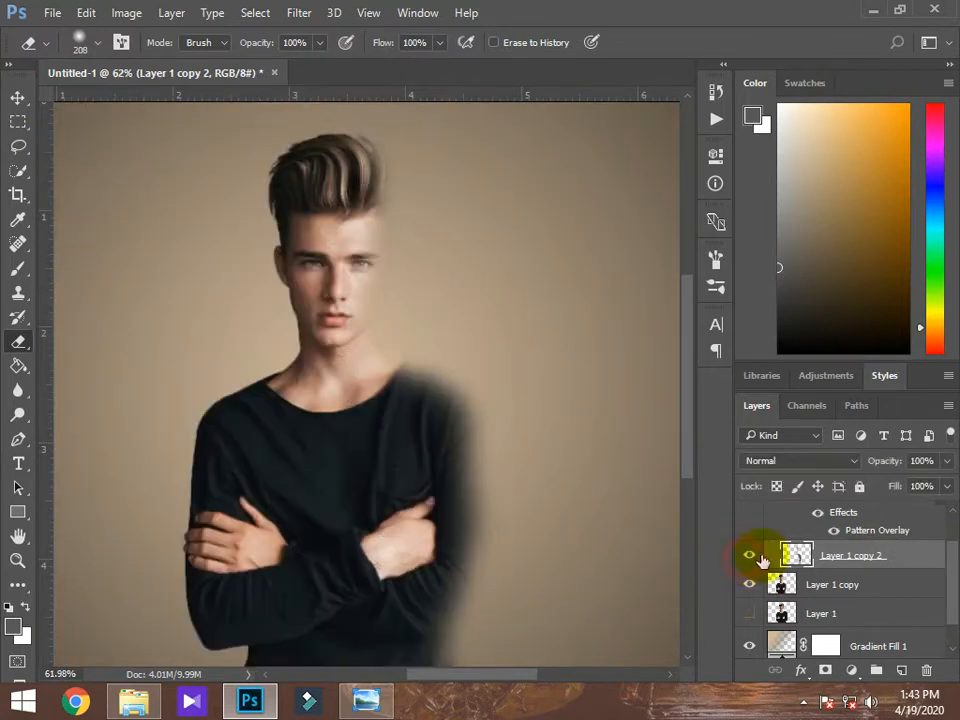
- Collapse Group 1 and place the fire-image-1 file from the project folder directly above Layer 1 copy
left_click(834, 586)
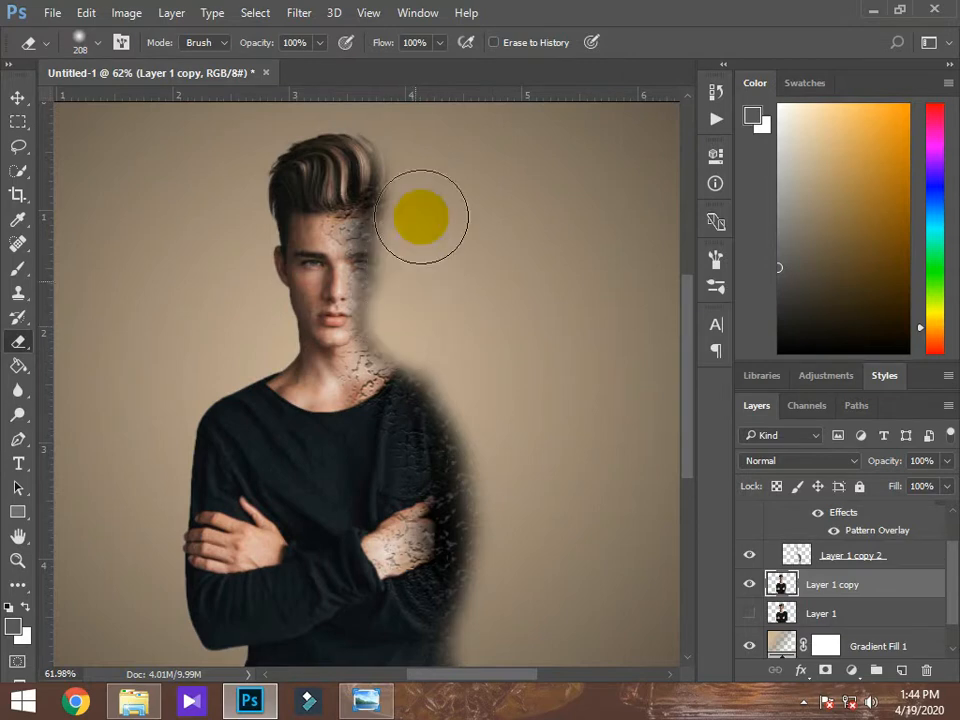
left_click(18, 97)
scroll(465, 452, "down", 3)
scroll(950, 597, "up", 2)
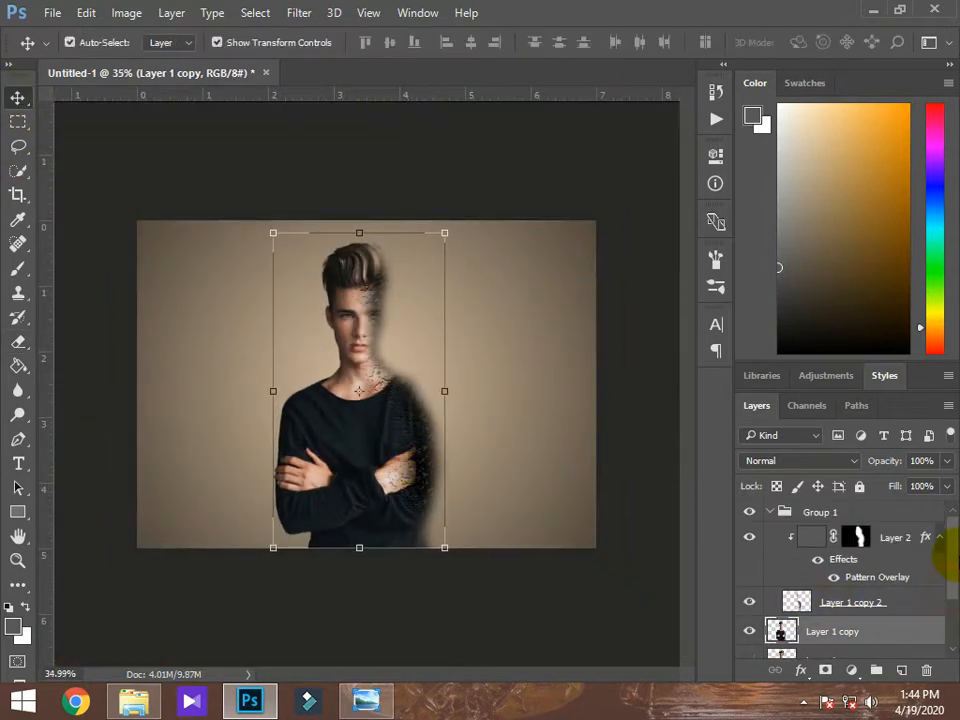
left_click(769, 512)
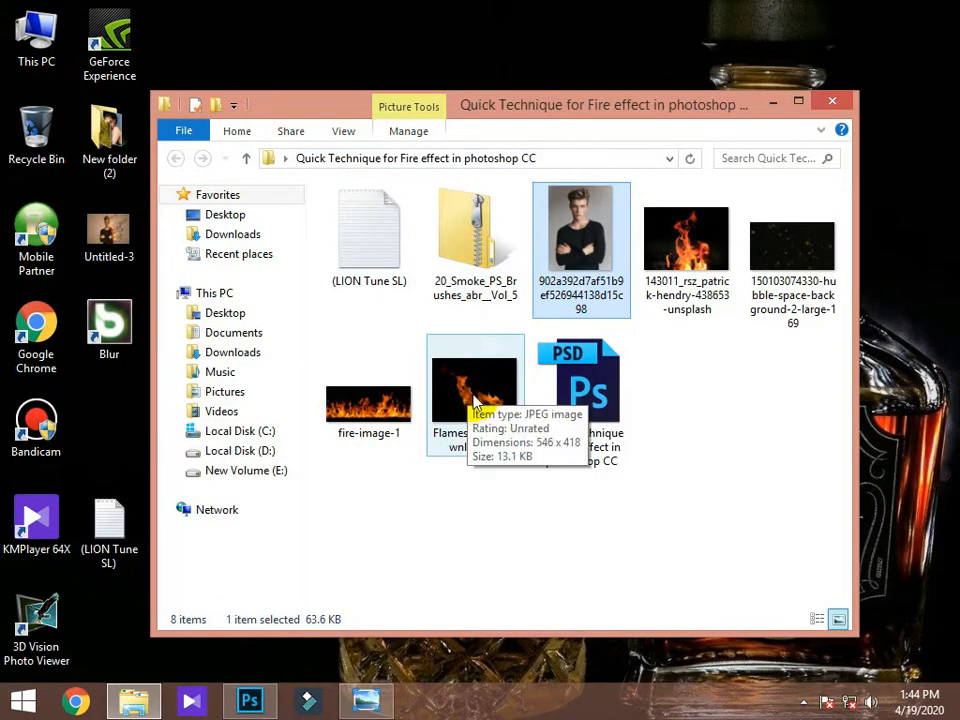
left_click(385, 403)
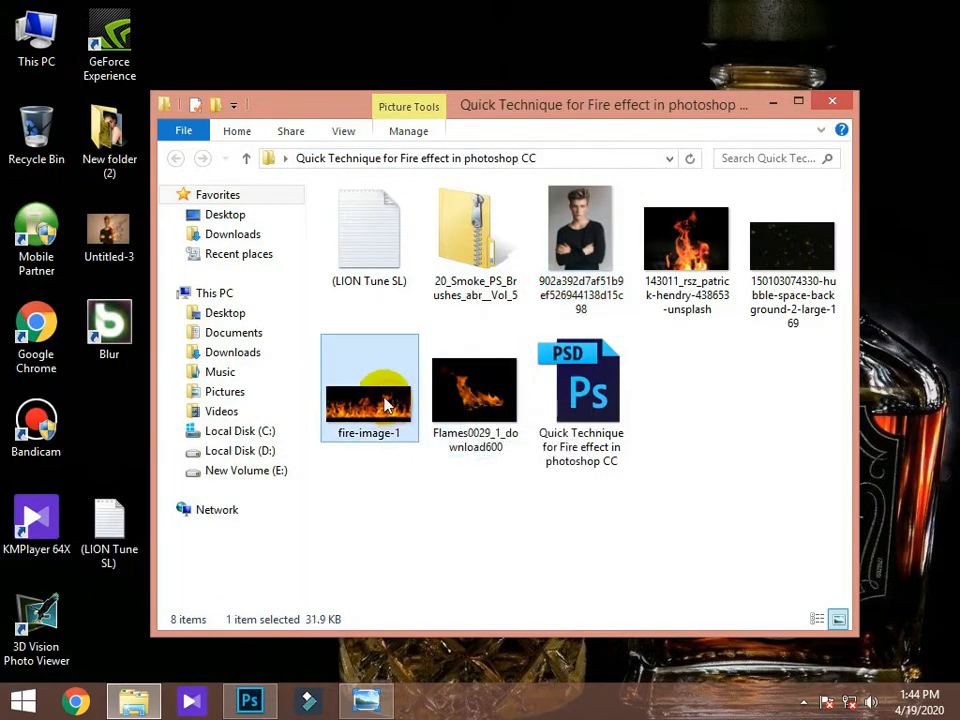
left_click_drag(385, 403, 367, 425)
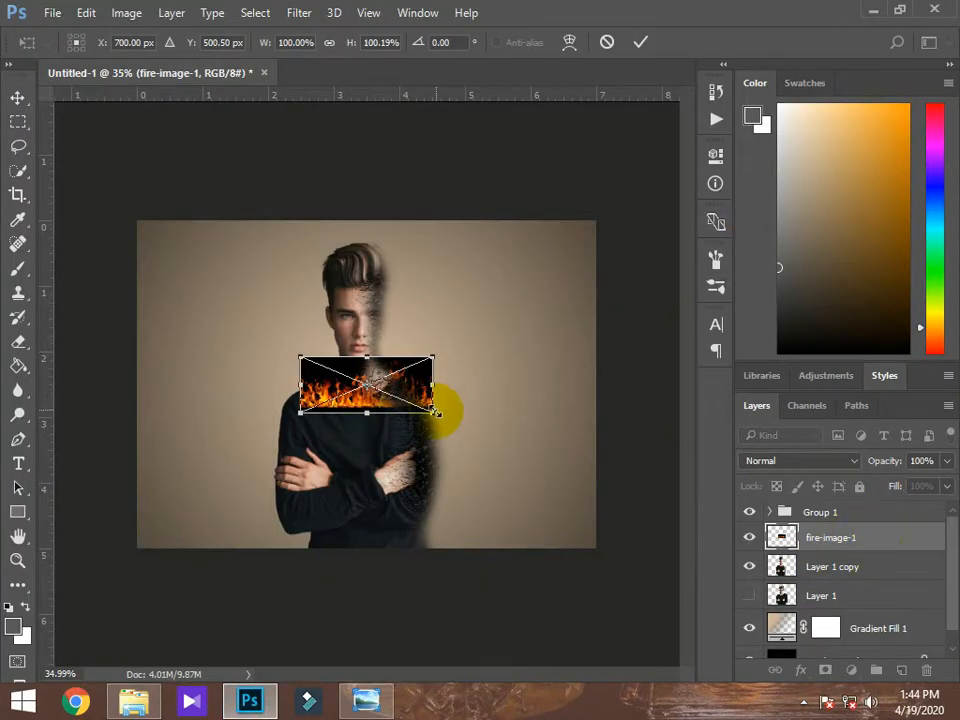
- Scale fire-image-1 to about 221% by 234%, rotate it about 85°, and position it along the man's faded image-right side
left_click_drag(435, 412, 621, 489)
left_click_drag(480, 351, 551, 438)
left_click_drag(450, 263, 452, 280)
left_click_drag(531, 428, 526, 427)
left_click_drag(448, 280, 450, 290)
left_click_drag(526, 433, 526, 432)
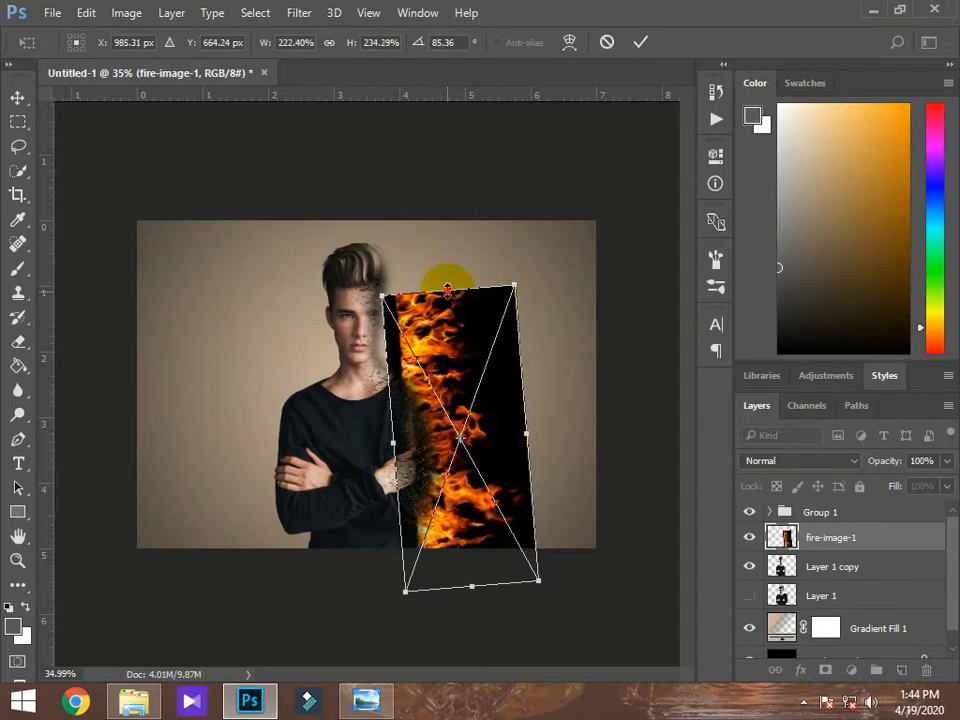
left_click_drag(447, 289, 448, 292)
left_click(642, 42)
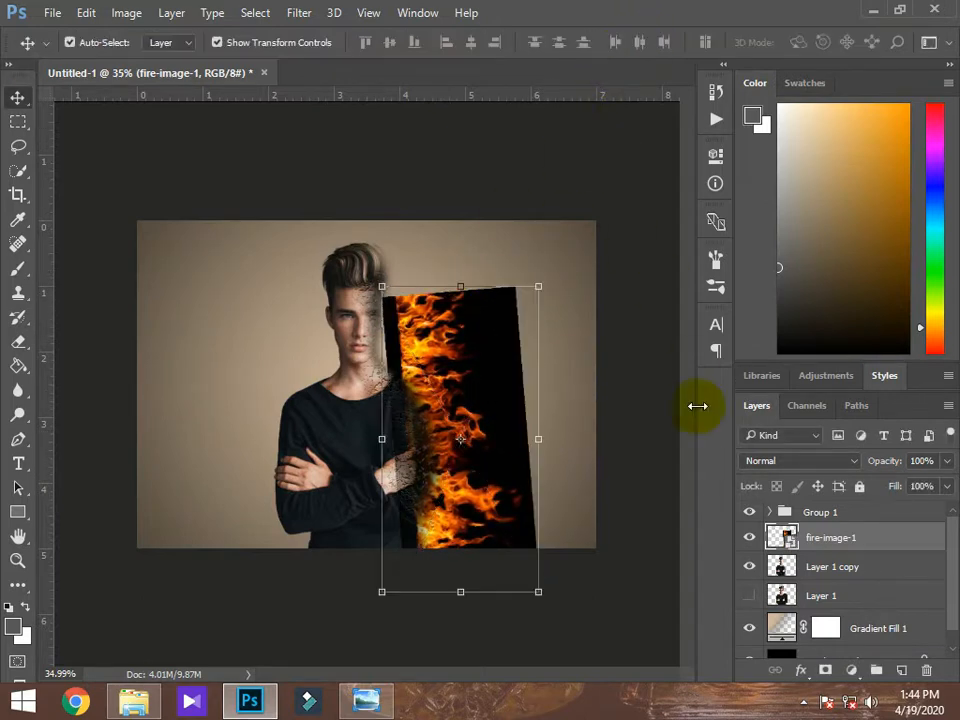
- Move fire-image-1 above Group 1 and set its blend mode to Screen
left_click_drag(885, 534, 893, 506)
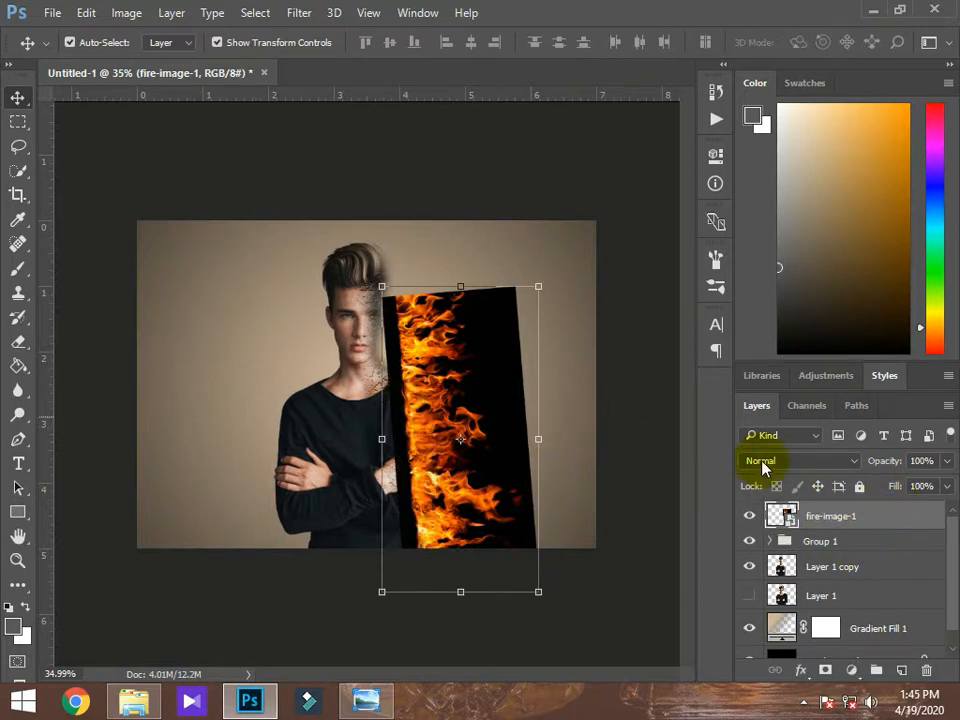
left_click(857, 461)
left_click(790, 206)
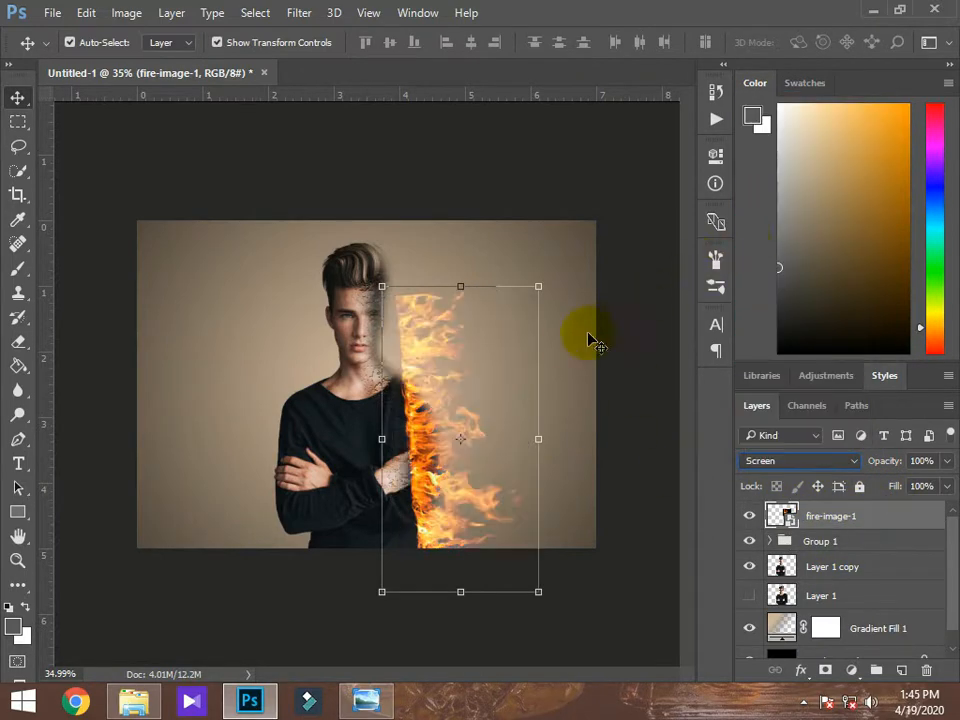
scroll(408, 430, "up", 3)
scroll(409, 431, "down", 1)
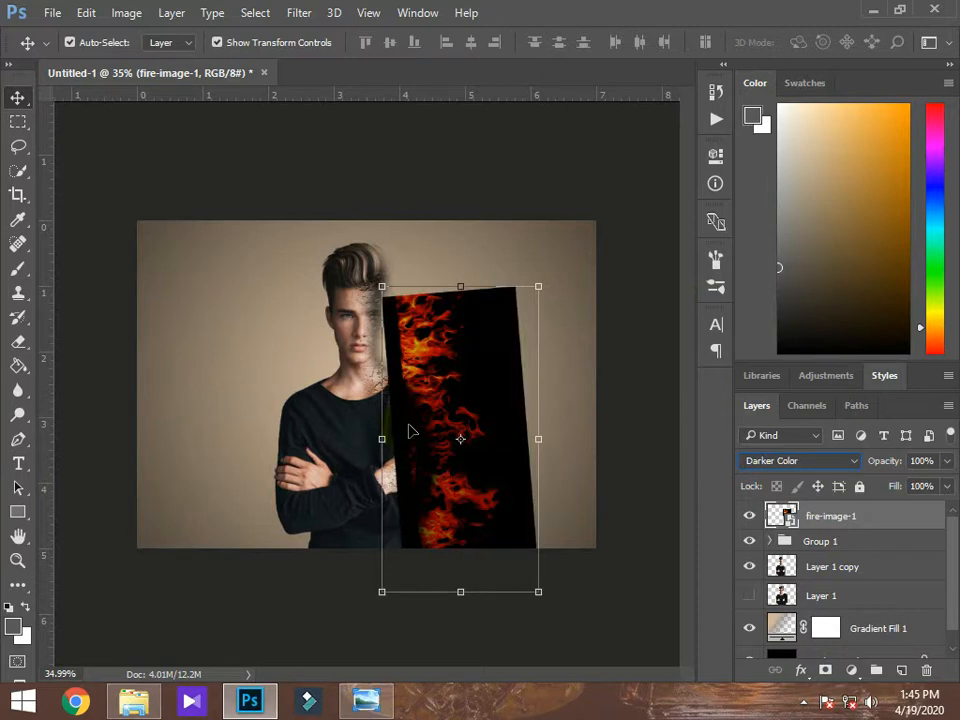
scroll(409, 433, "down", 2)
left_click(460, 428)
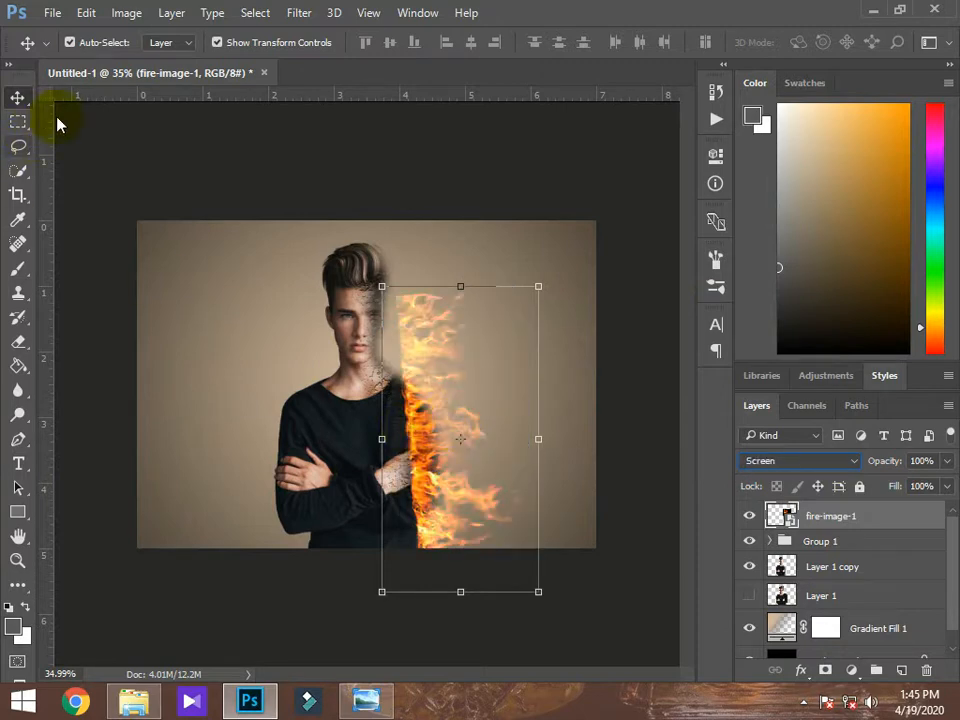
- Warp fire-image-1 so the base of the flames follows the face, shoulder and arm
left_click(384, 289)
scroll(428, 364, "up", 3)
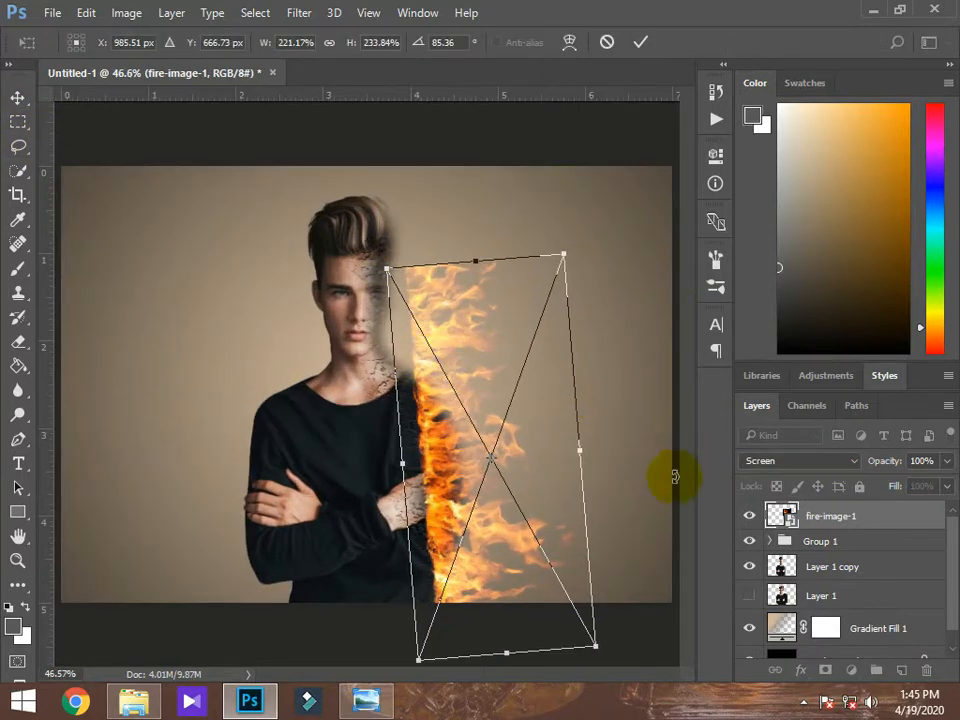
right_click(389, 274)
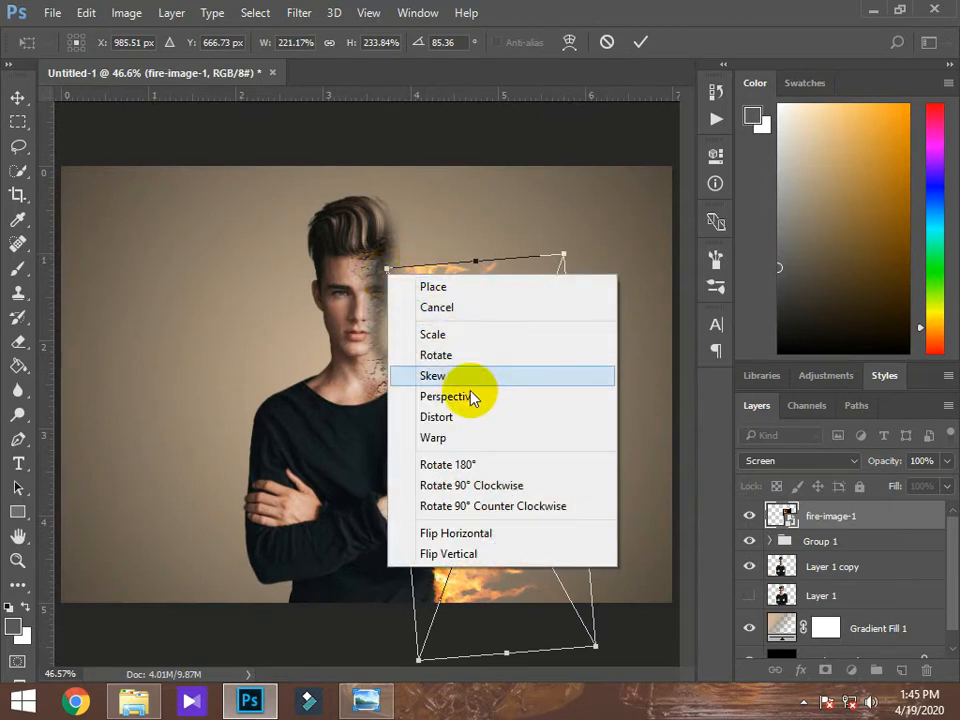
left_click(478, 439)
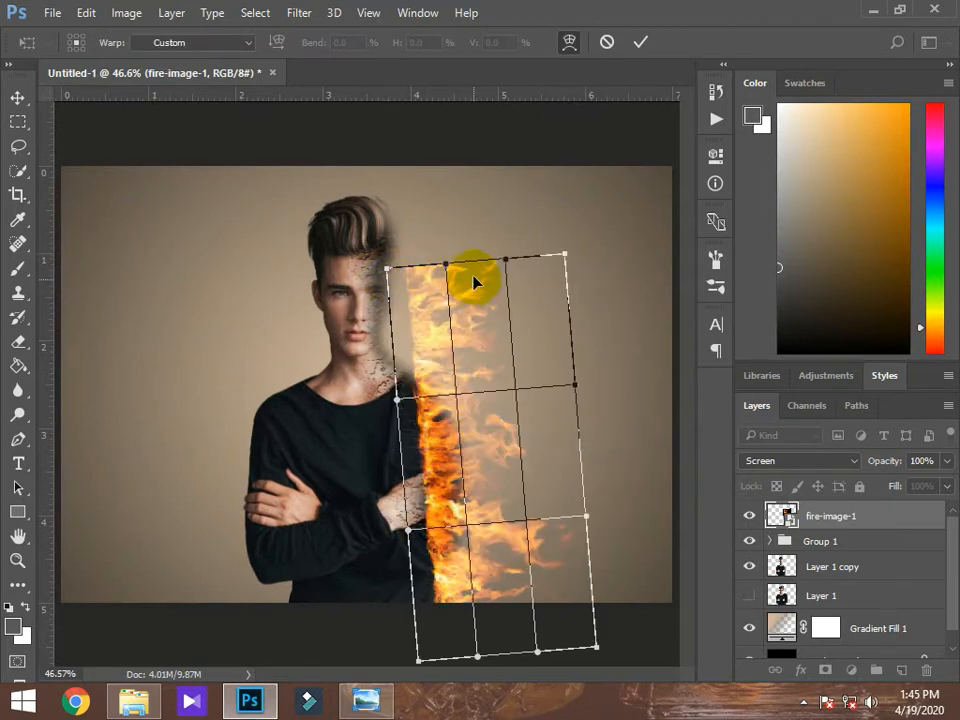
left_click_drag(463, 322, 364, 338)
left_click_drag(410, 487, 372, 422)
left_click_drag(373, 362, 329, 277)
left_click_drag(378, 423, 378, 428)
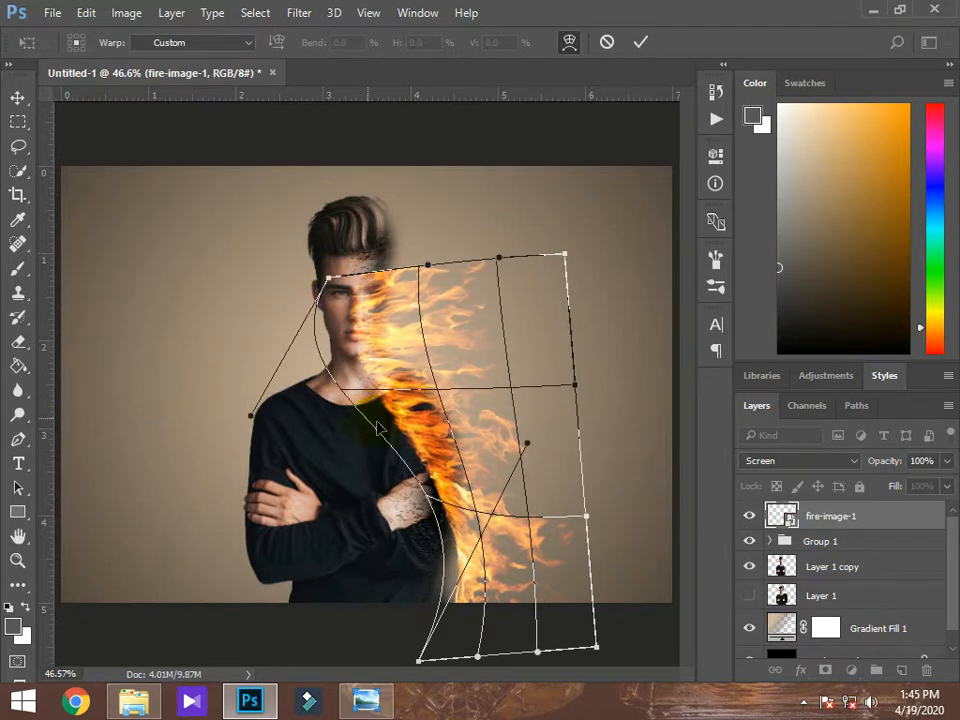
left_click_drag(423, 608, 408, 637)
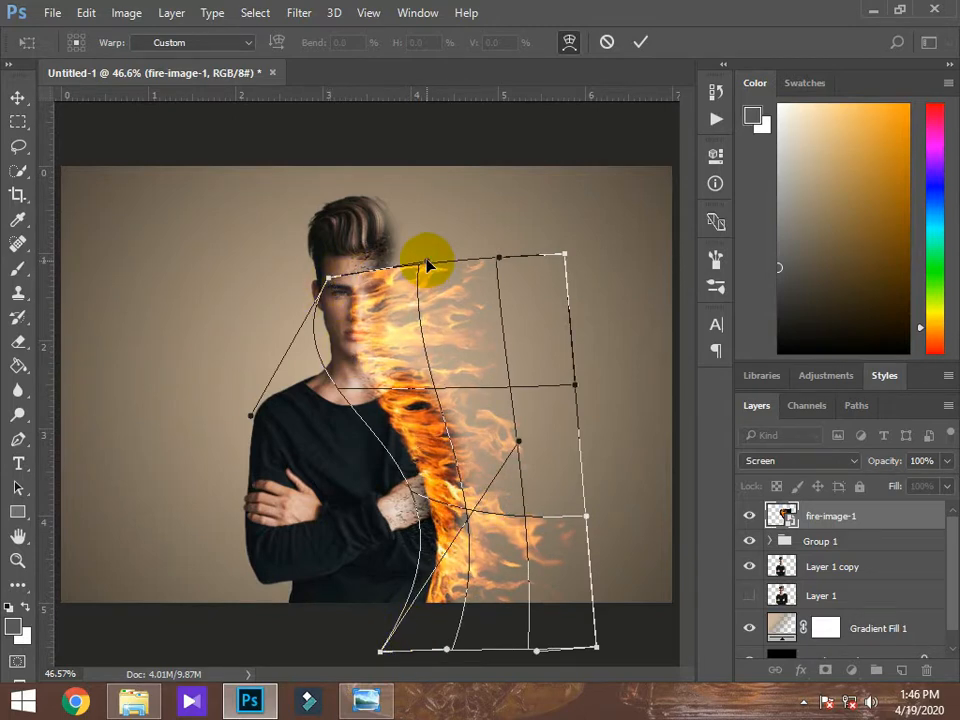
- Bend the outer corners and edge of the fire warp upward, nudge its lower part toward the body, and apply the warp
left_click_drag(565, 254, 565, 219)
left_click_drag(597, 647, 600, 625)
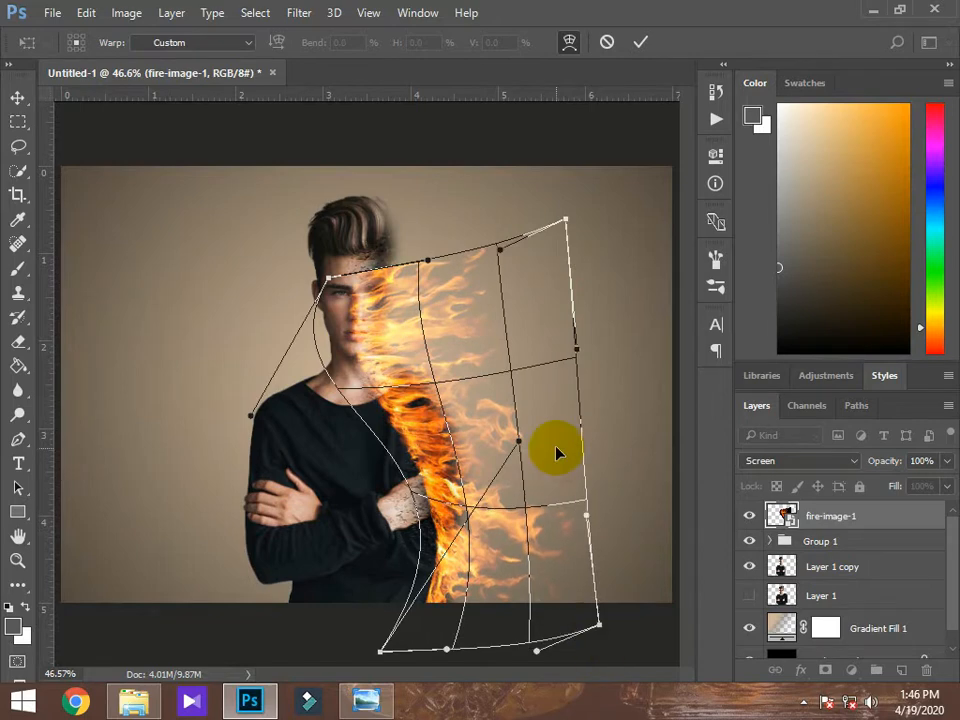
left_click_drag(555, 446, 563, 428)
left_click_drag(428, 570, 417, 569)
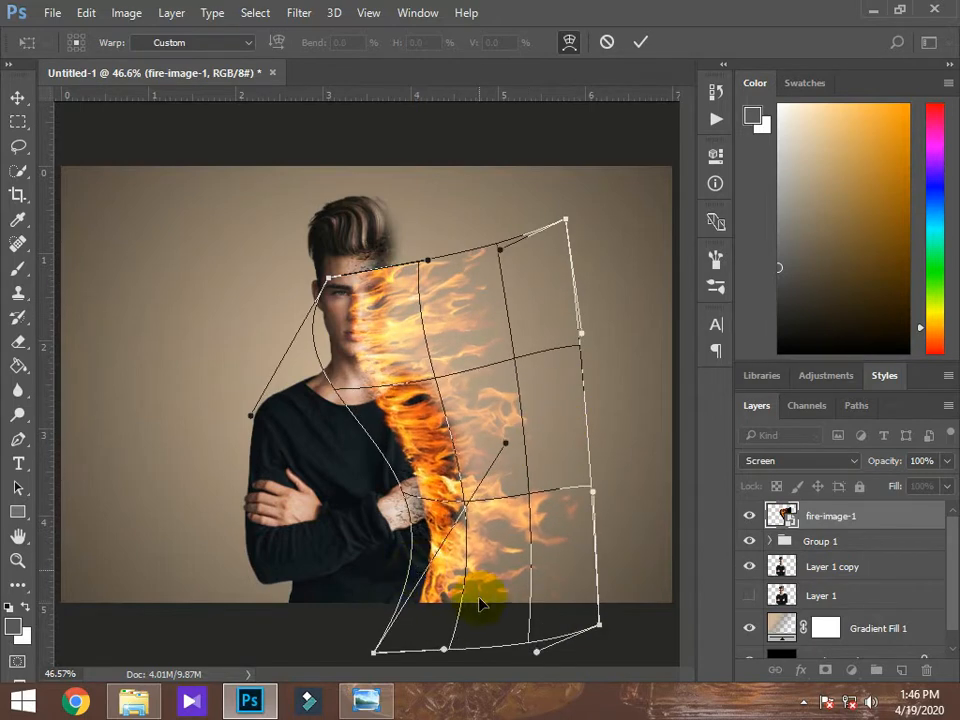
key("Return")
- Rasterize fire-image-1 and erase the flames over the face, neck and chest with a soft eraser of about 148 px
scroll(435, 467, "up", 3)
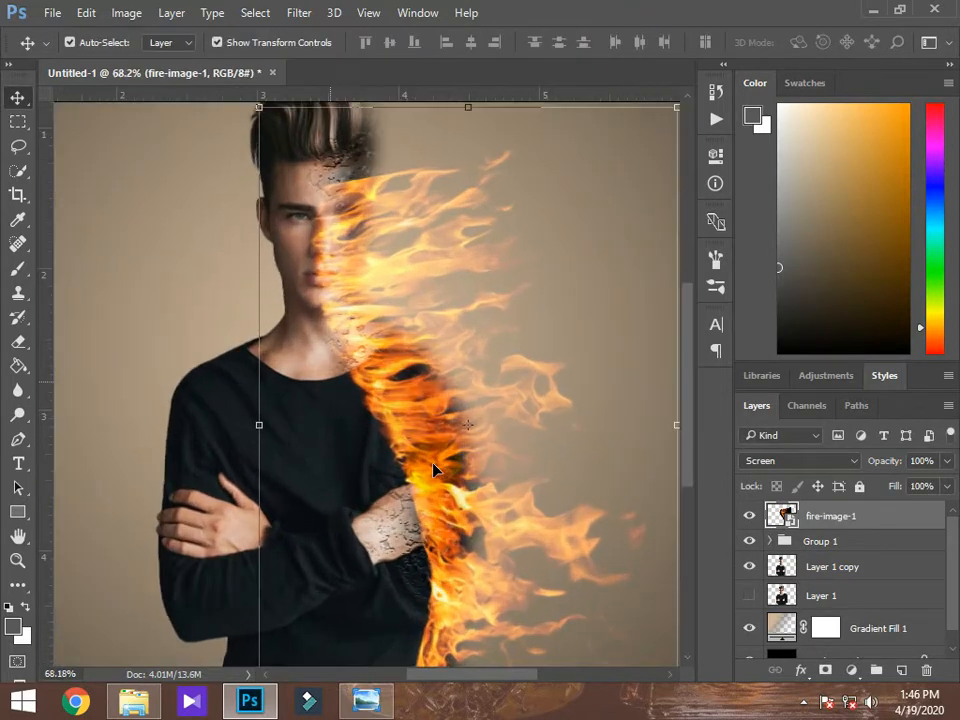
left_click(17, 340)
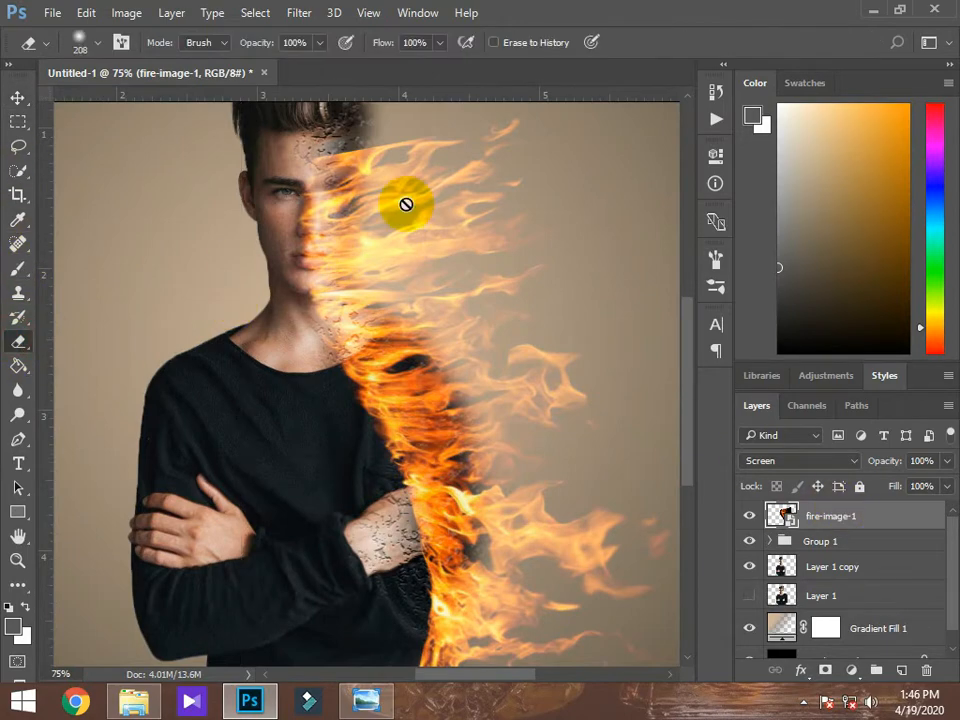
scroll(333, 284, "down", 2)
scroll(285, 236, "up", 4)
key("bracketleft")
key("bracketleft")
key("bracketleft")
key("bracketleft")
key("bracketleft")
mouse_move(287, 190)
left_mouse_down()
mouse_move(293, 289)
mouse_move(312, 182)
mouse_move(377, 135)
left_mouse_up()
mouse_move(314, 356)
left_mouse_down()
mouse_move(323, 400)
mouse_move(362, 462)
mouse_move(315, 454)
left_mouse_up()
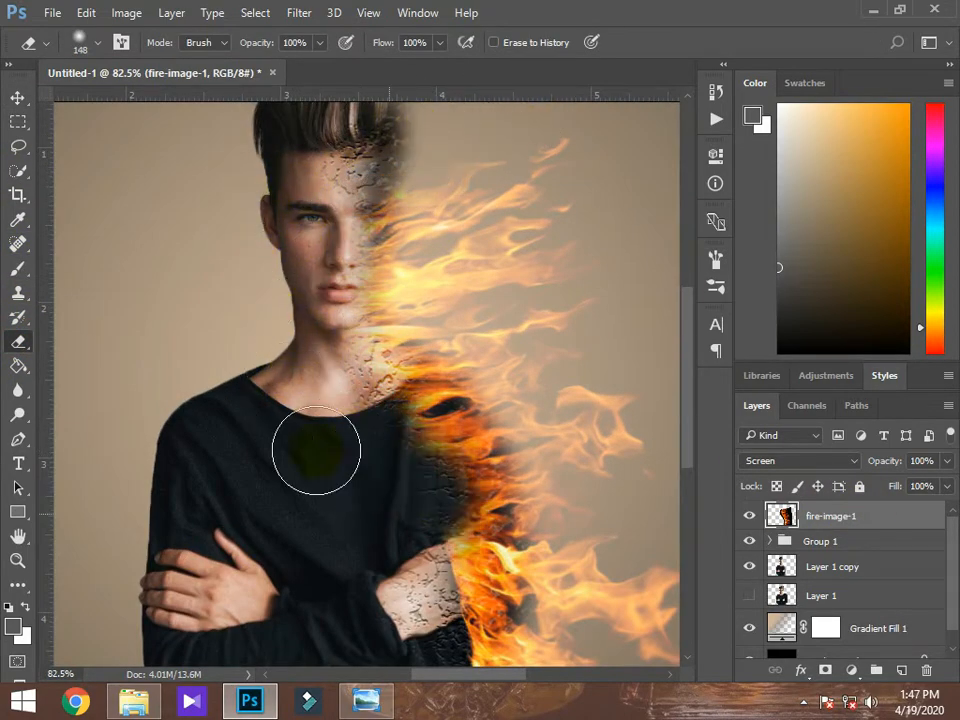
- Erase the flames over the sweater and crossed forearm, stepping back one eraser stroke before erasing along the lower sweater
scroll(315, 454, "down", 2)
mouse_move(416, 429)
left_mouse_down()
mouse_move(435, 568)
mouse_move(418, 536)
left_mouse_up()
left_click(86, 13)
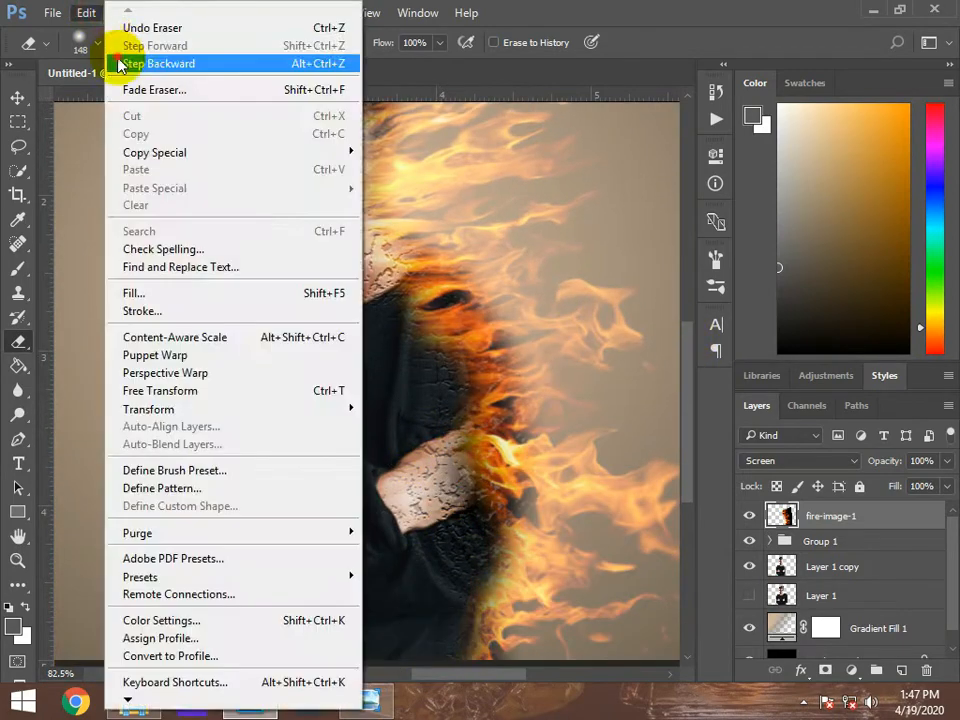
left_click(118, 64)
left_click(430, 660)
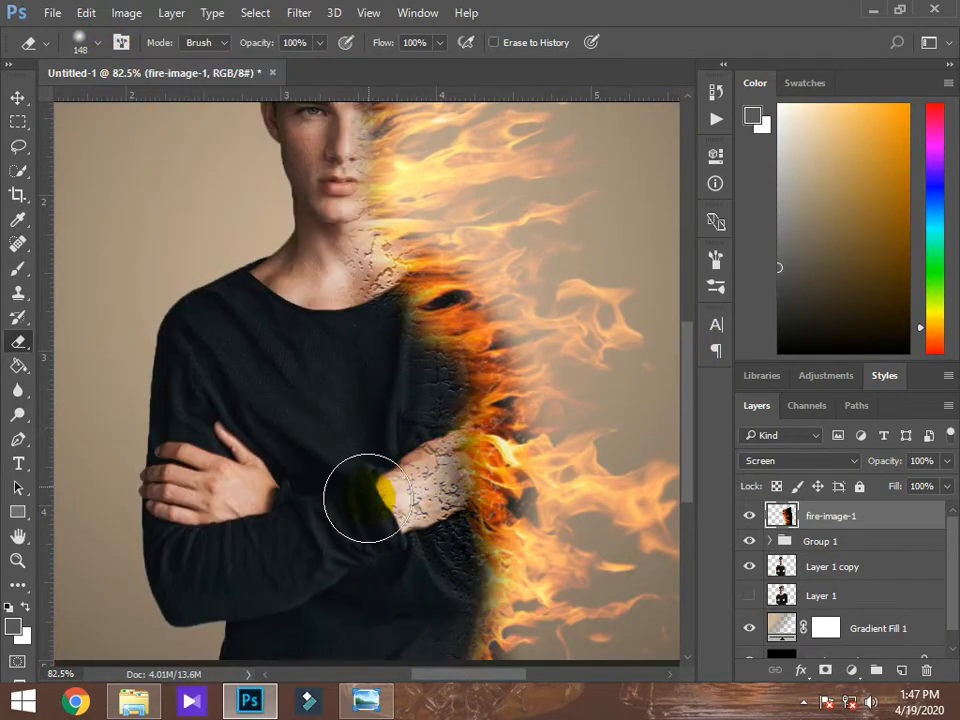
scroll(360, 499, "down", 5)
scroll(342, 545, "up", 1)
- Liquify fire-image-1 with a 153-size brush, pushing the flames' inner edge toward the body and their upper edge outward
left_click(877, 518)
left_click(299, 13)
left_click(333, 168)
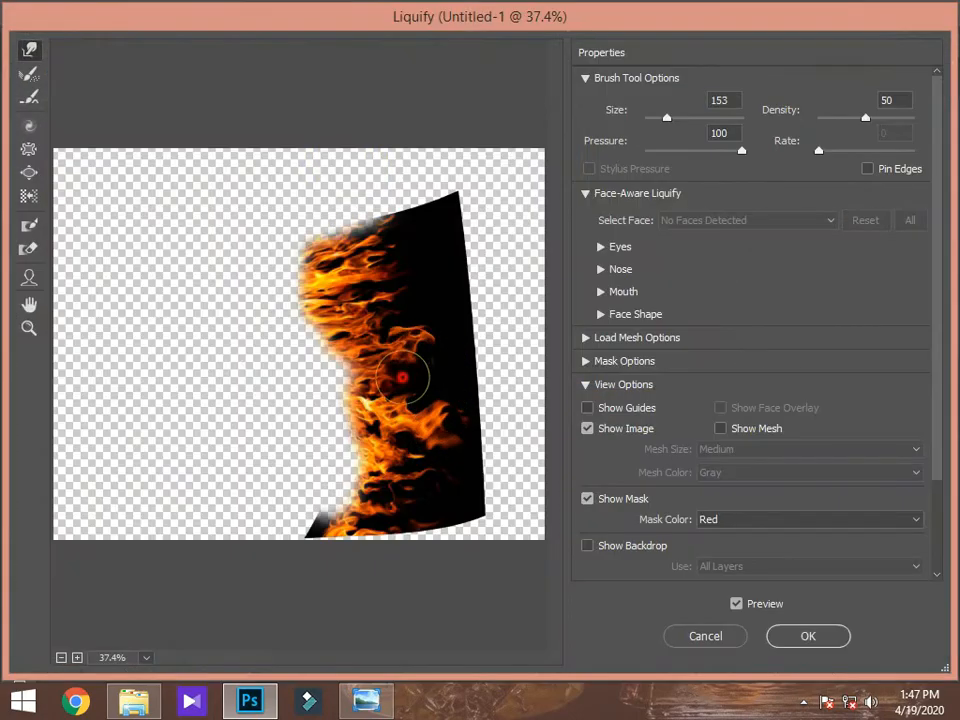
left_click_drag(401, 377, 346, 413)
left_click_drag(334, 349, 297, 324)
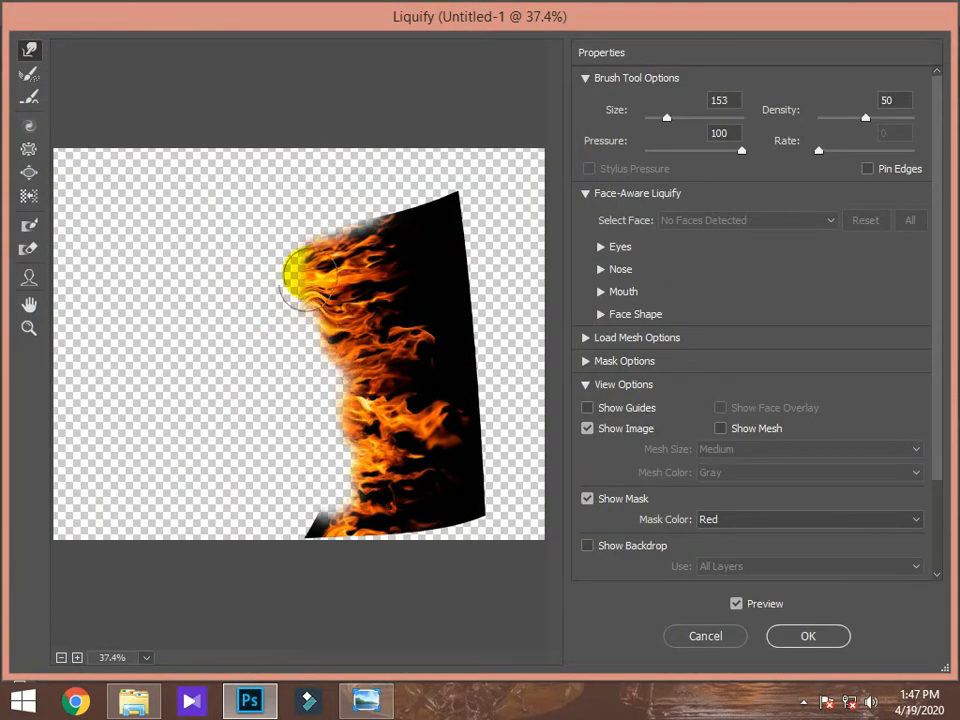
left_click_drag(298, 272, 387, 228)
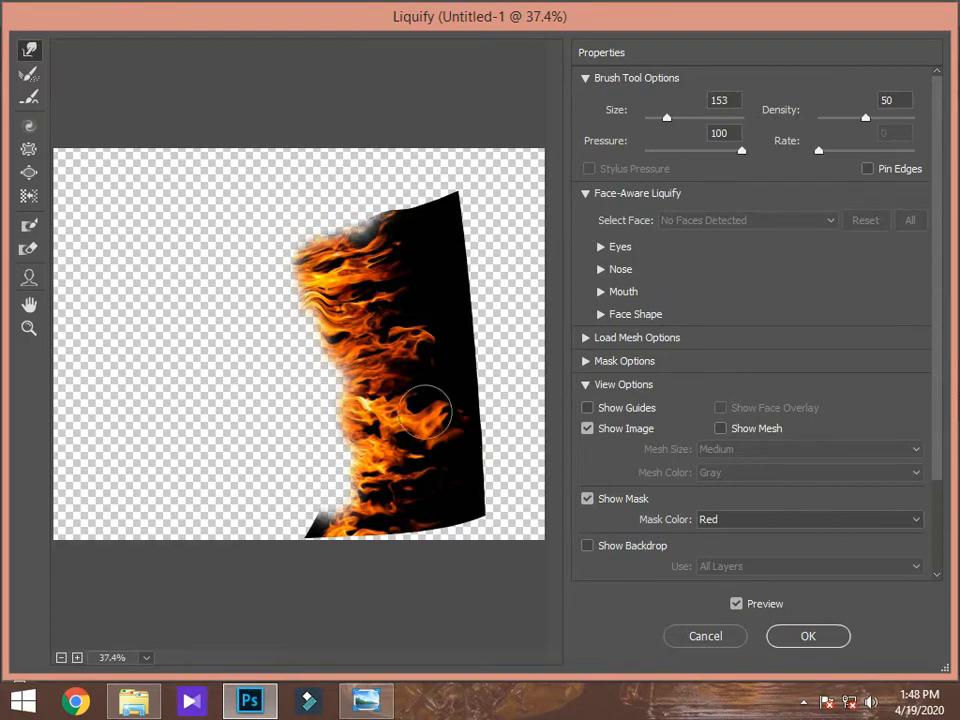
left_click(800, 637)
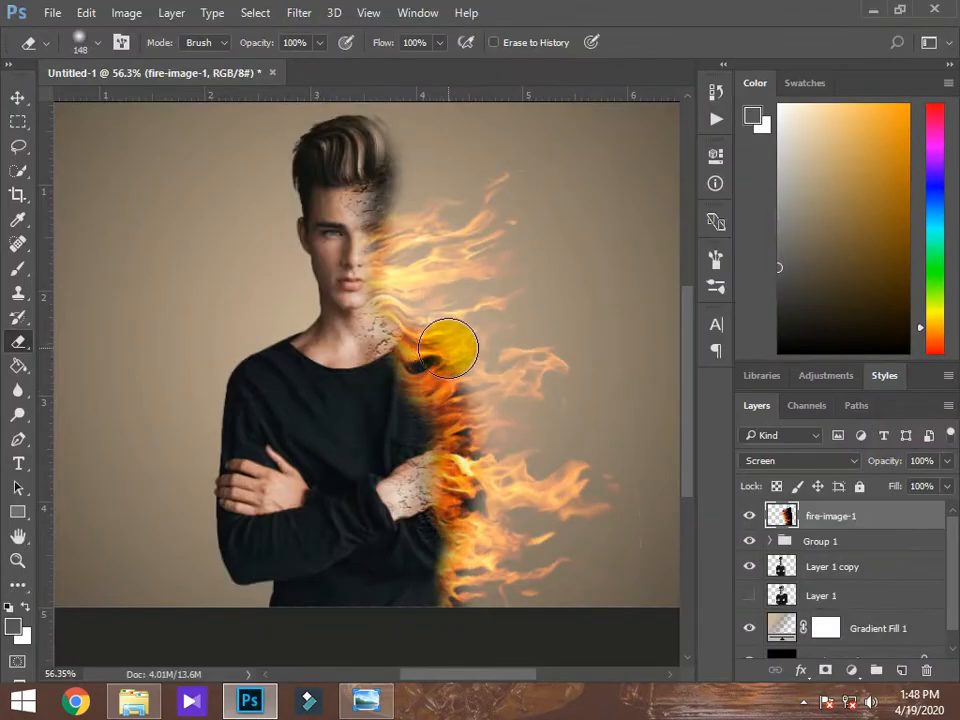
scroll(424, 516, "down", 2)
scroll(482, 546, "up", 2)
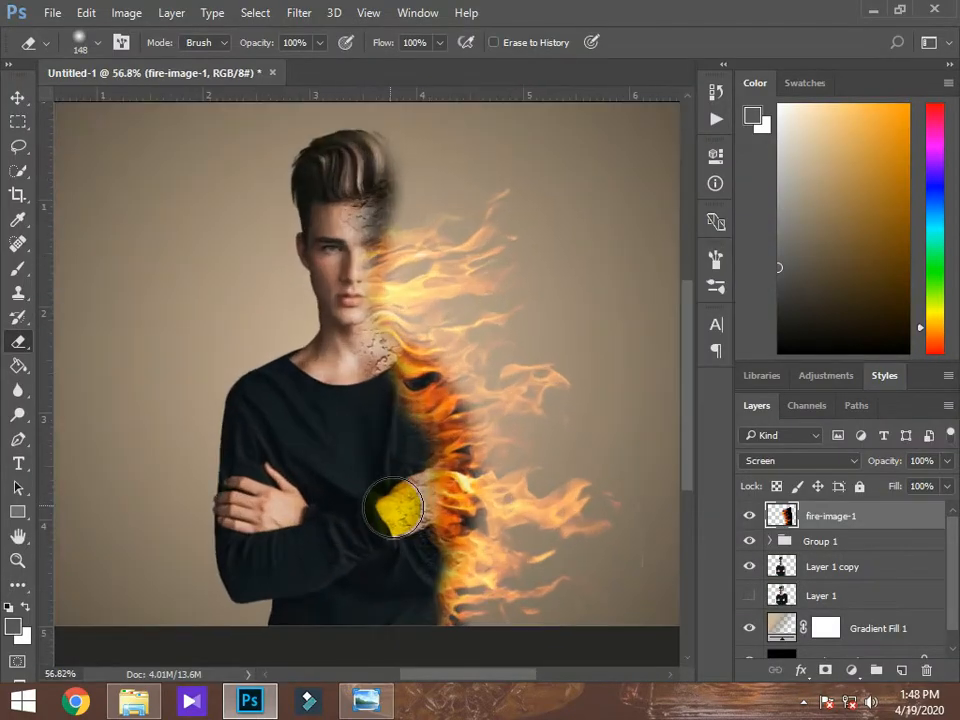
- Warp fire-image-1 slightly outward from the chest and arm, stretch it to 101.10% height, and apply the transform
left_click(366, 700)
left_click(379, 711)
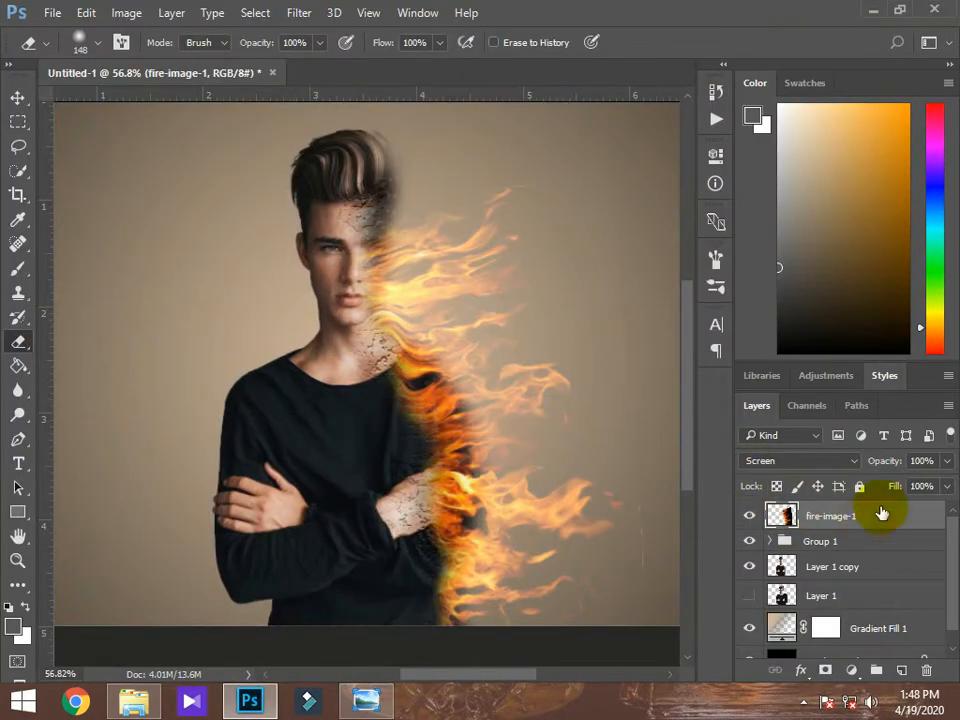
left_click(17, 97)
key("ctrl+t")
right_click(232, 114)
left_click(386, 311)
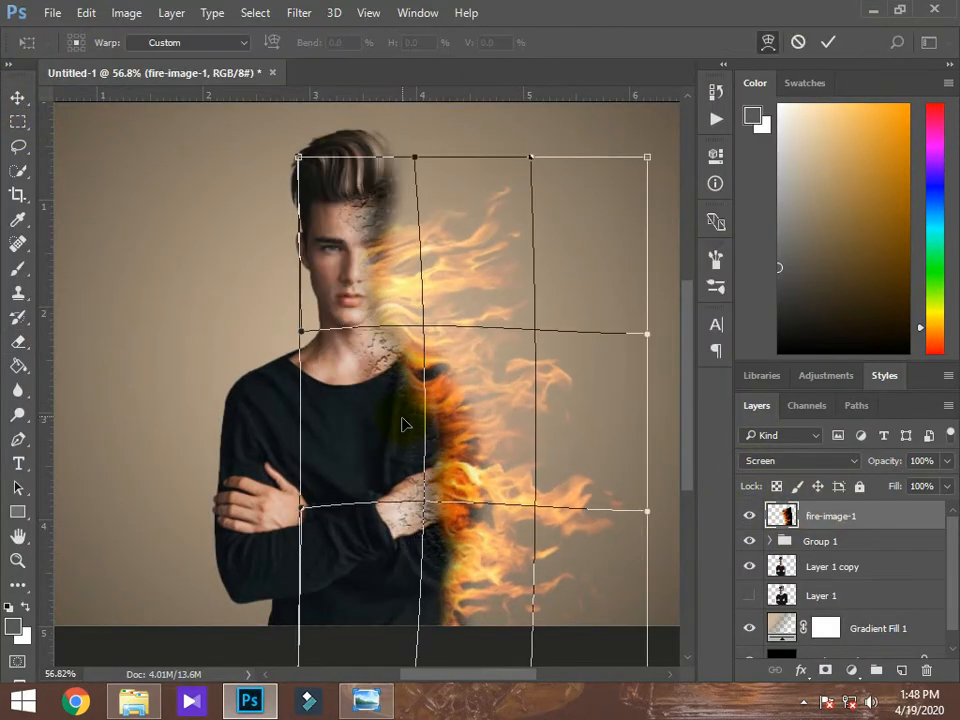
left_click_drag(364, 243, 413, 591)
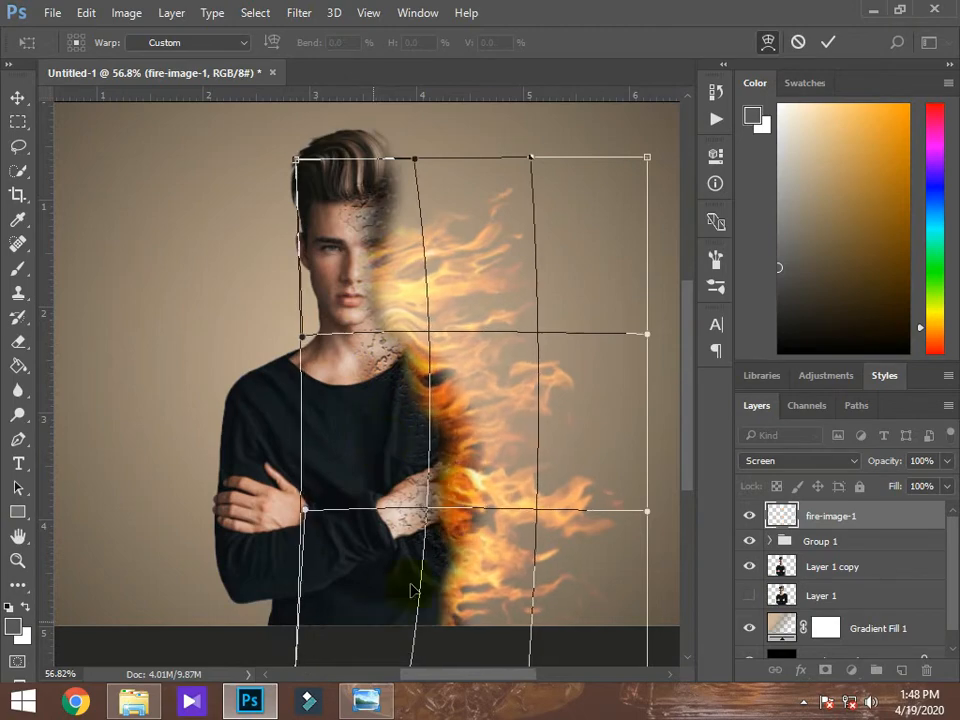
left_click_drag(474, 157, 474, 151)
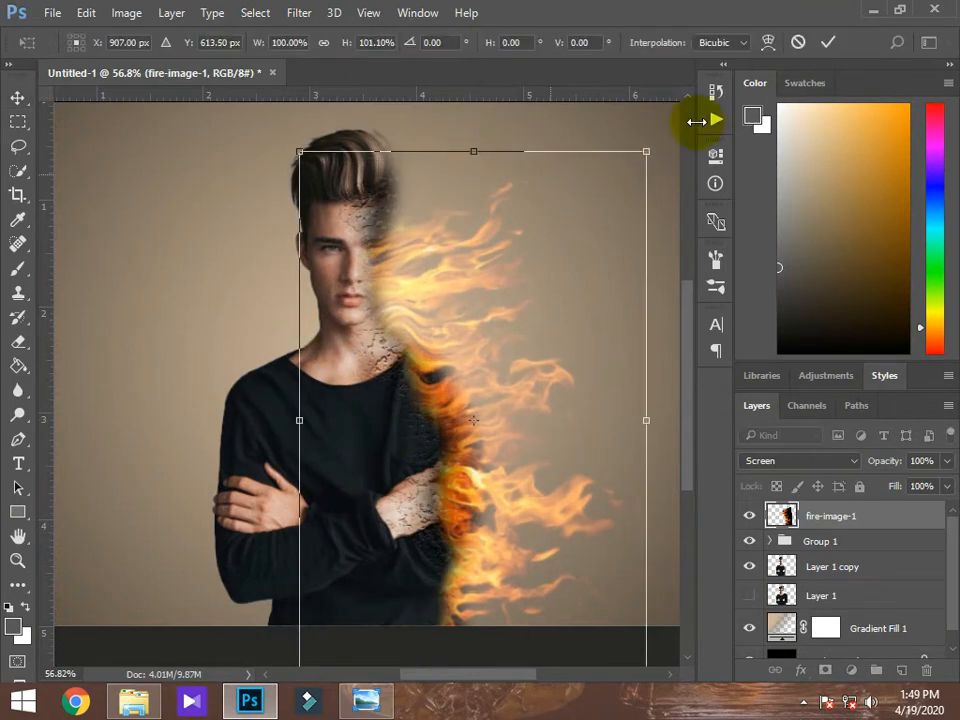
left_click(828, 42)
- Switch to the project folder, preview Flames0029_1_download600, and place that image into the Photoshop document
left_click(876, 11)
left_click(707, 240)
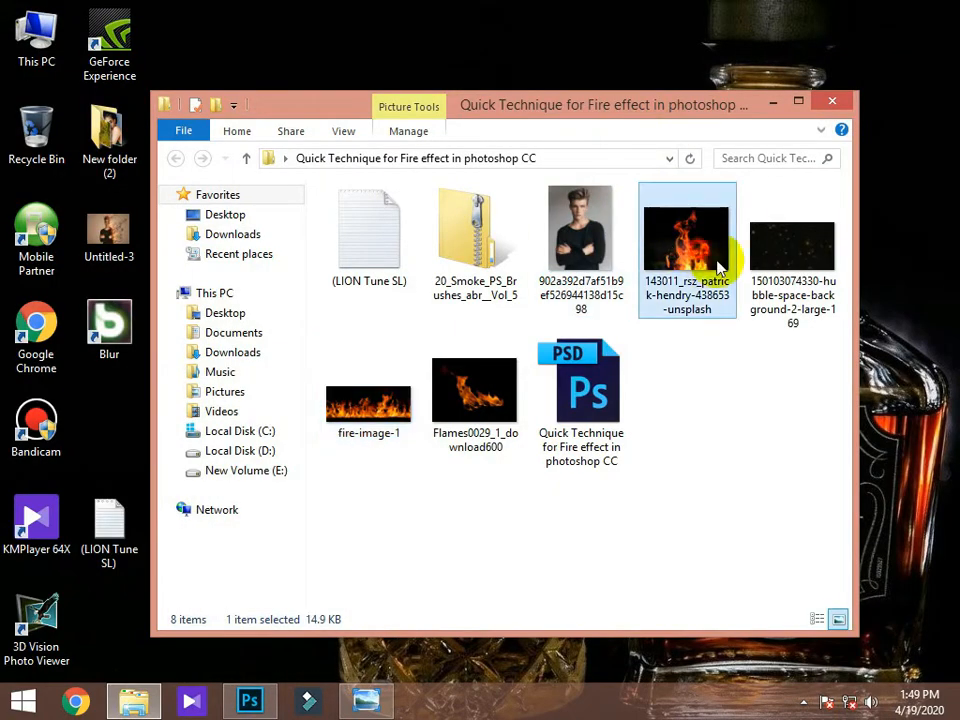
double_click(491, 405)
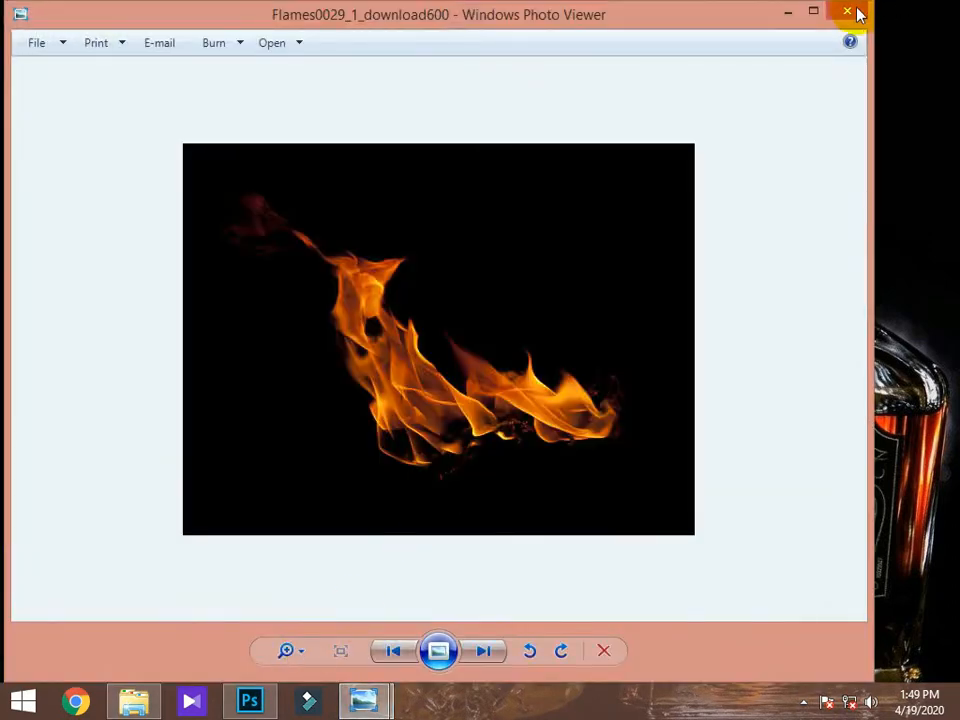
left_click(846, 11)
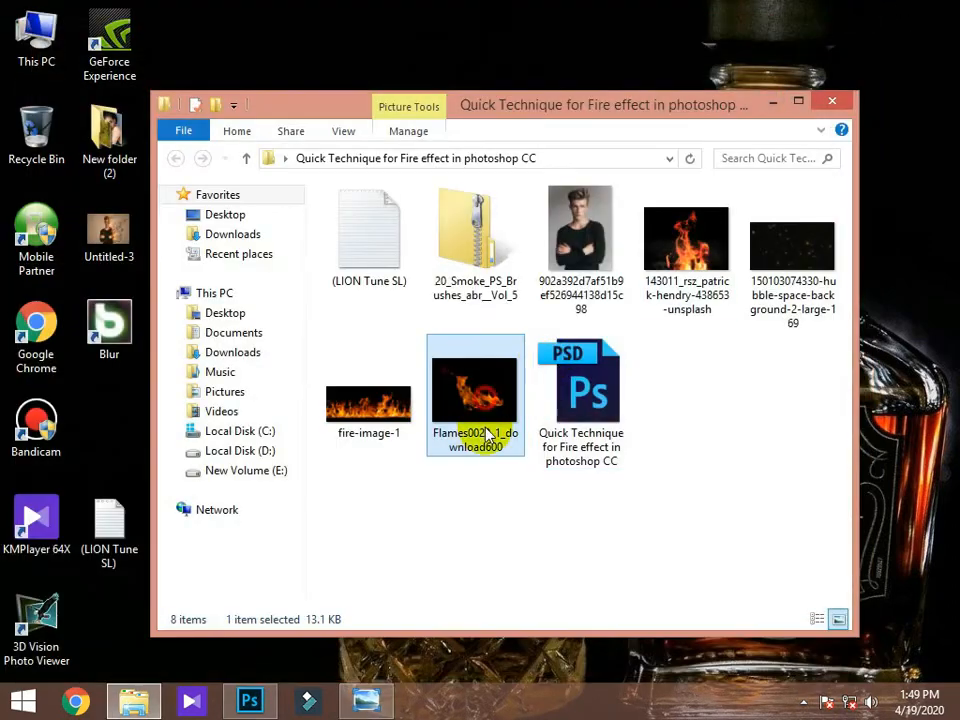
left_click_drag(489, 430, 518, 330)
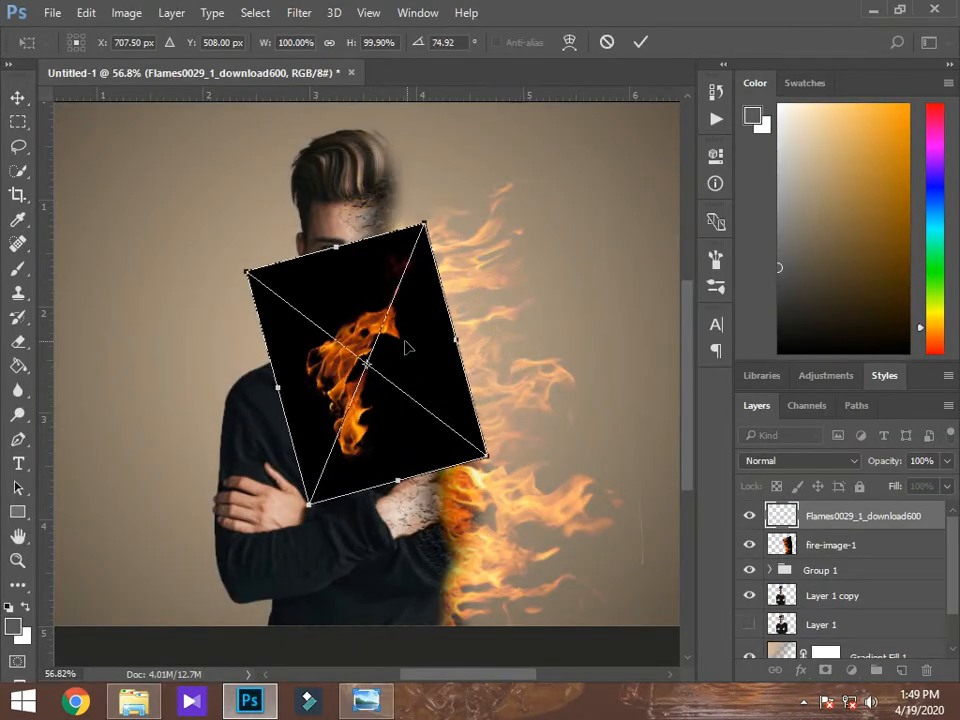
- Blend the placed flame with Screen, rotate it to about 85.9°, position it along the faded hair and forehead, and commit it
left_click_drag(401, 339, 558, 141)
left_click(856, 466)
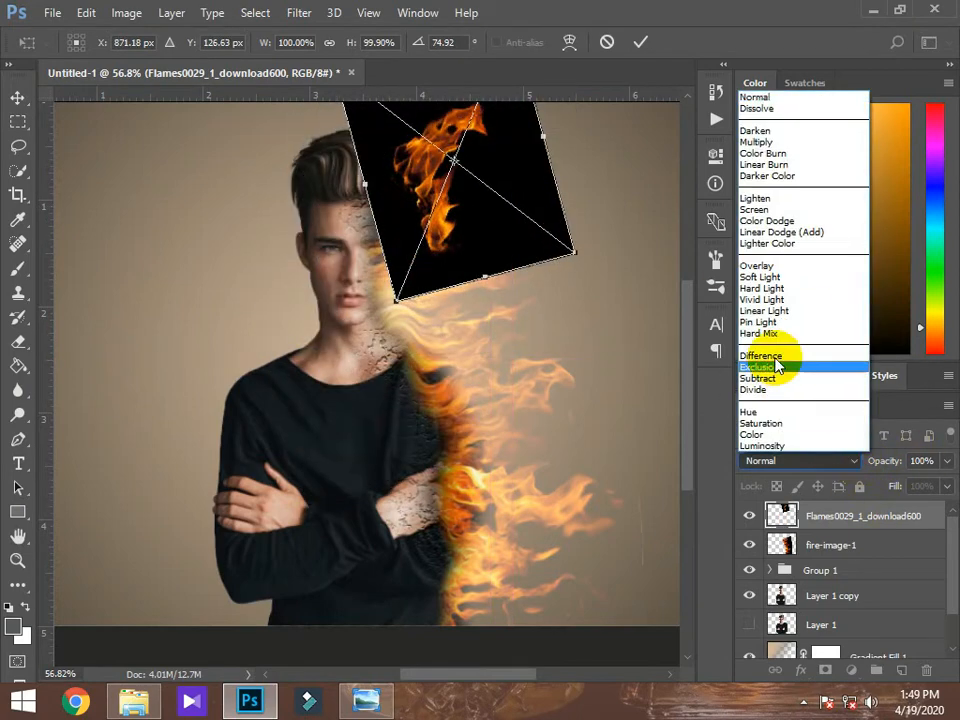
left_click(780, 216)
scroll(690, 322, "up", 1)
left_click_drag(555, 219, 578, 248)
left_click_drag(479, 268, 450, 249)
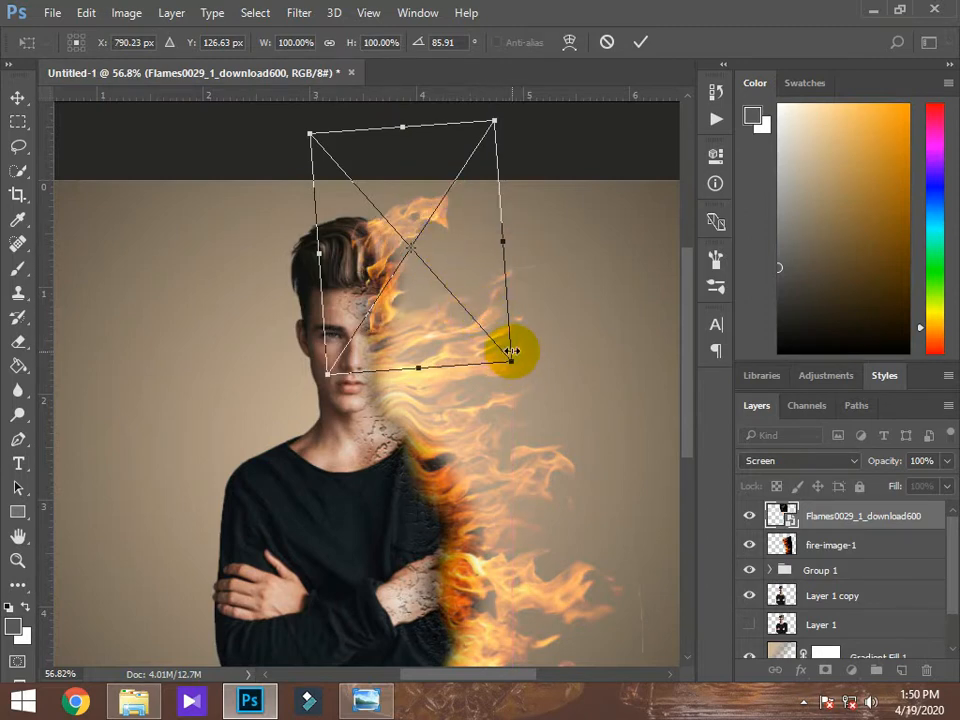
left_click(640, 45)
- Liquify the Flames0029_1_download600 layer so the upper flame tip stretches outward from the hair
left_click(298, 13)
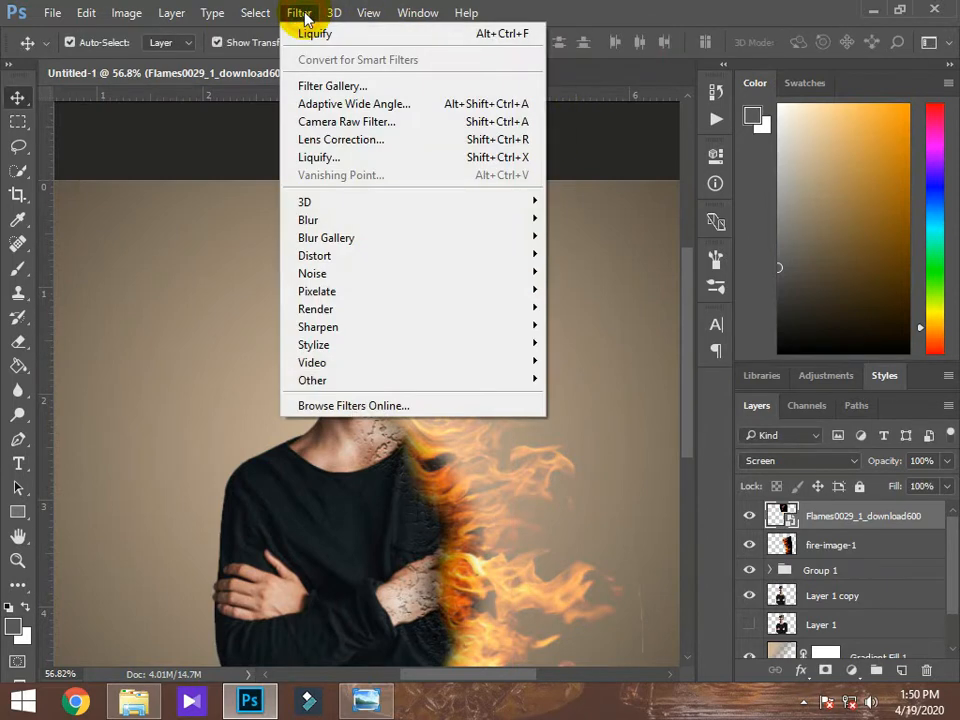
left_click(366, 159)
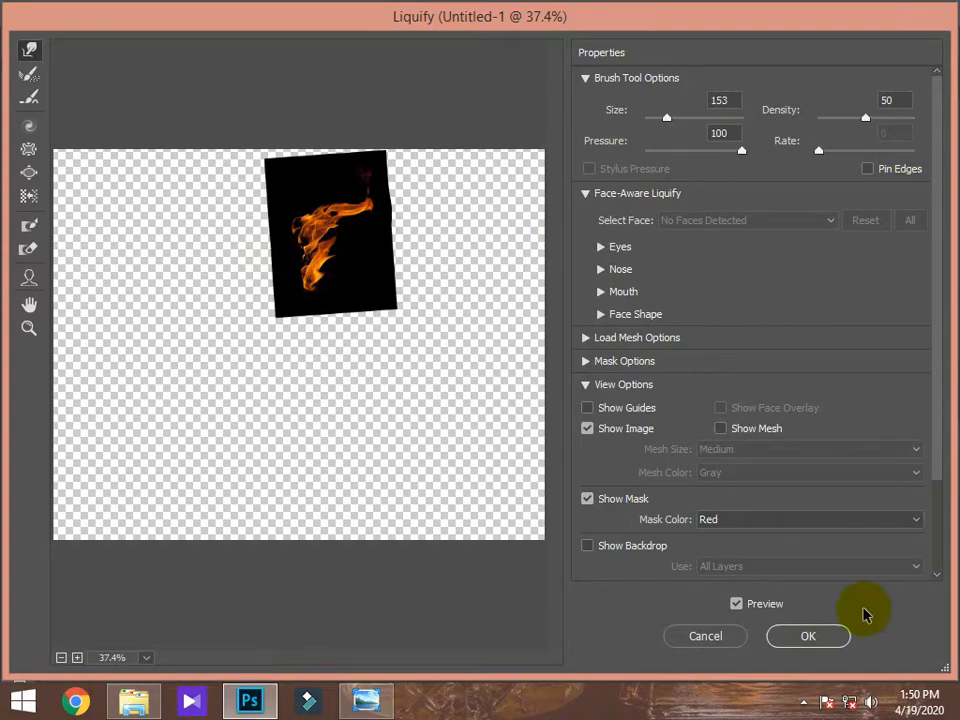
left_click(815, 636)
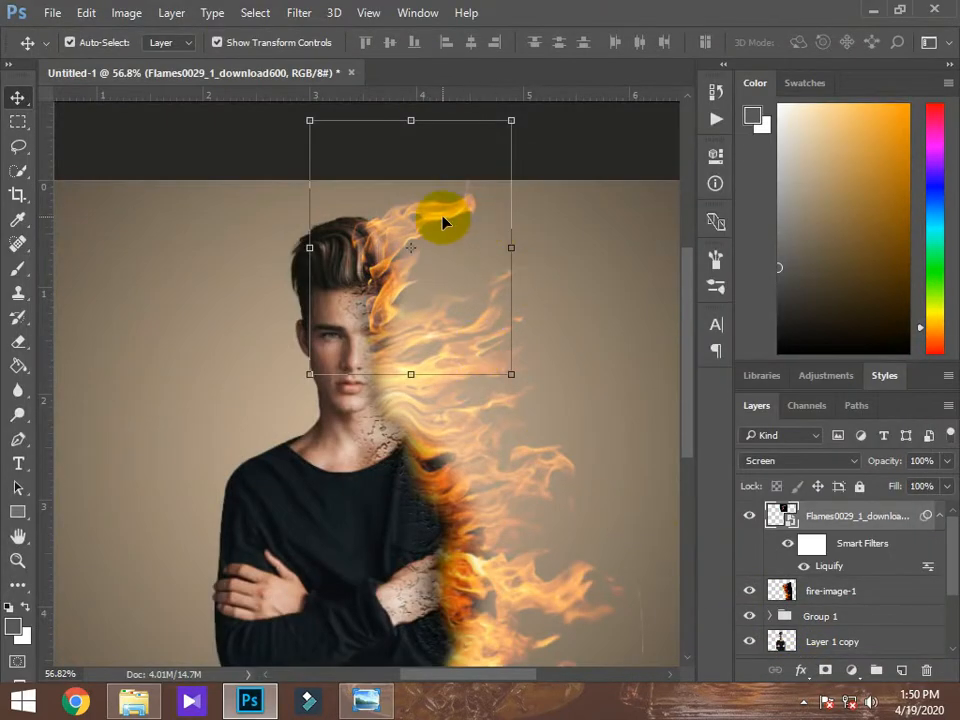
left_click(456, 235)
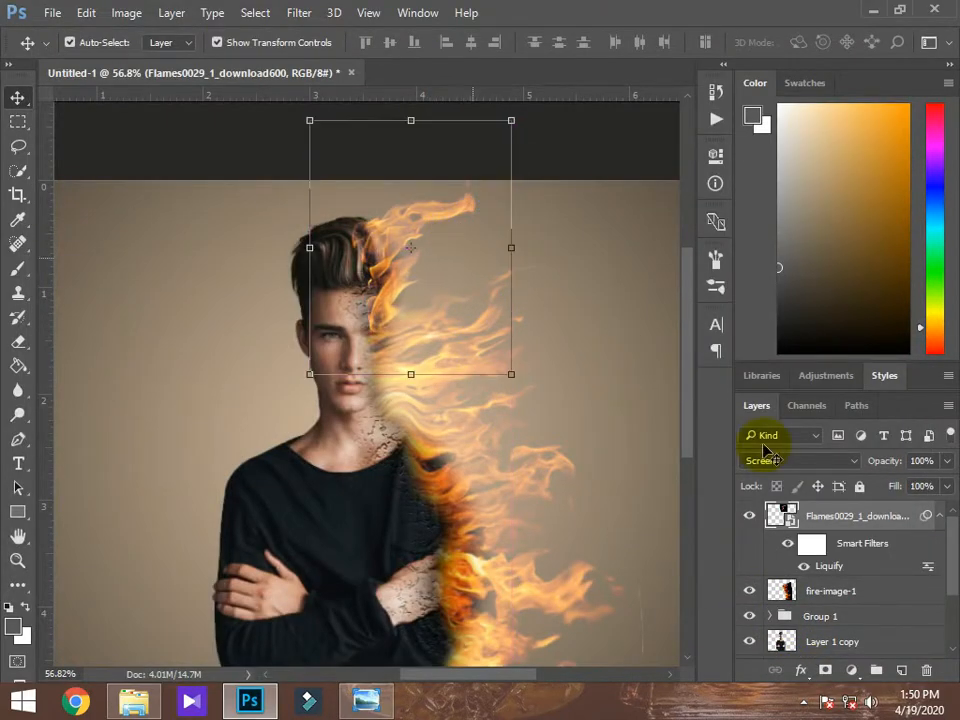
- Liquify fire-image-1 again, sweeping the flames beside the face and along the outer edge upward
left_click(870, 597)
left_click(310, 16)
left_click(368, 168)
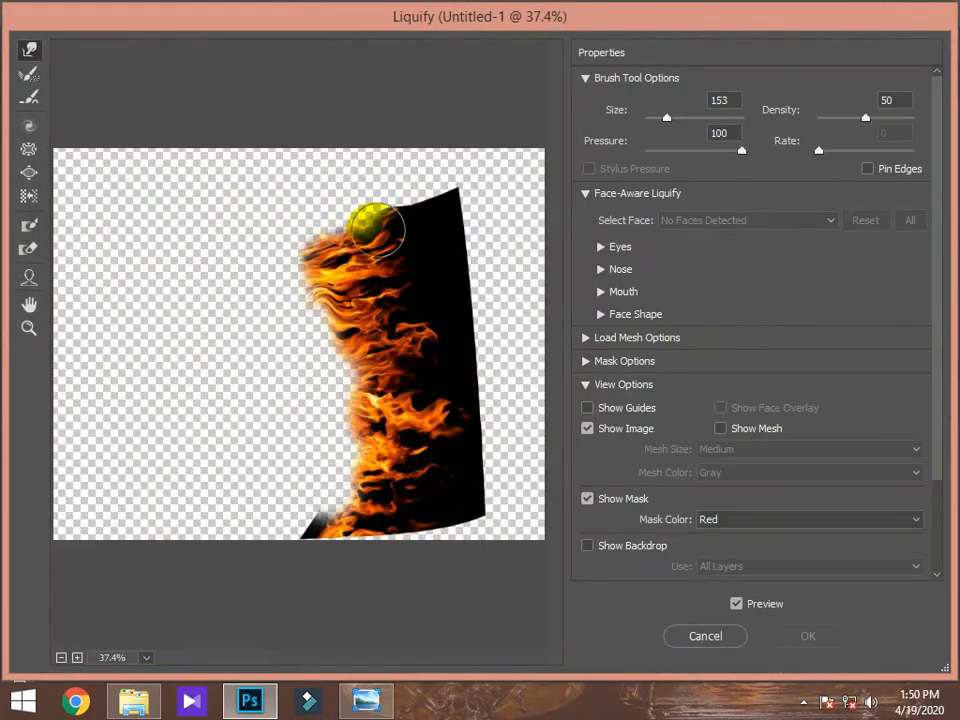
left_click_drag(396, 219, 399, 208)
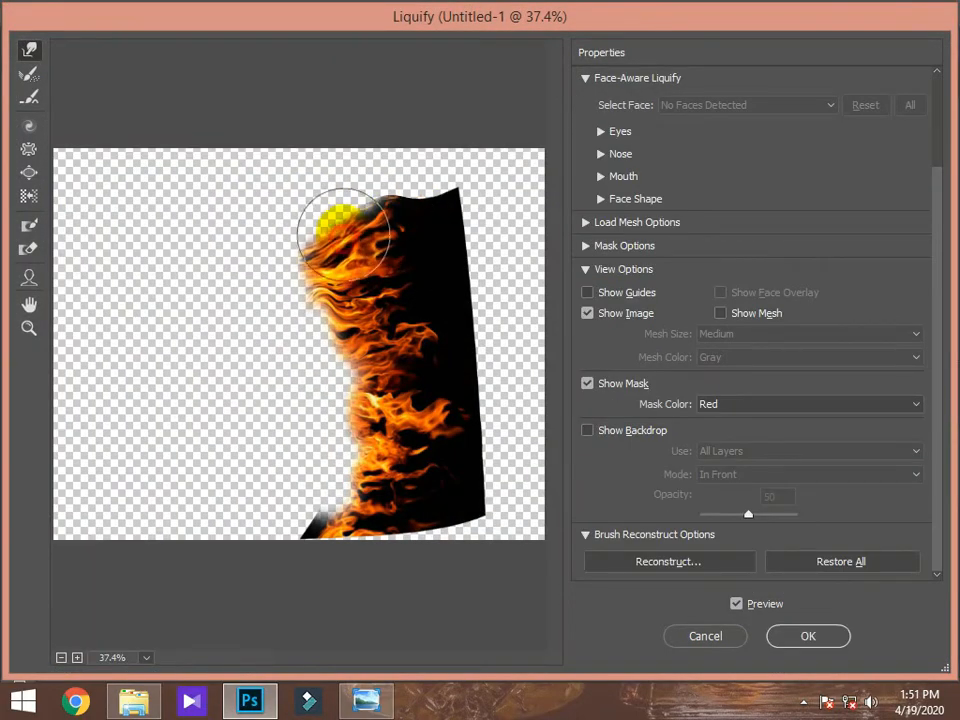
left_click_drag(343, 233, 341, 223)
left_click_drag(450, 448, 451, 432)
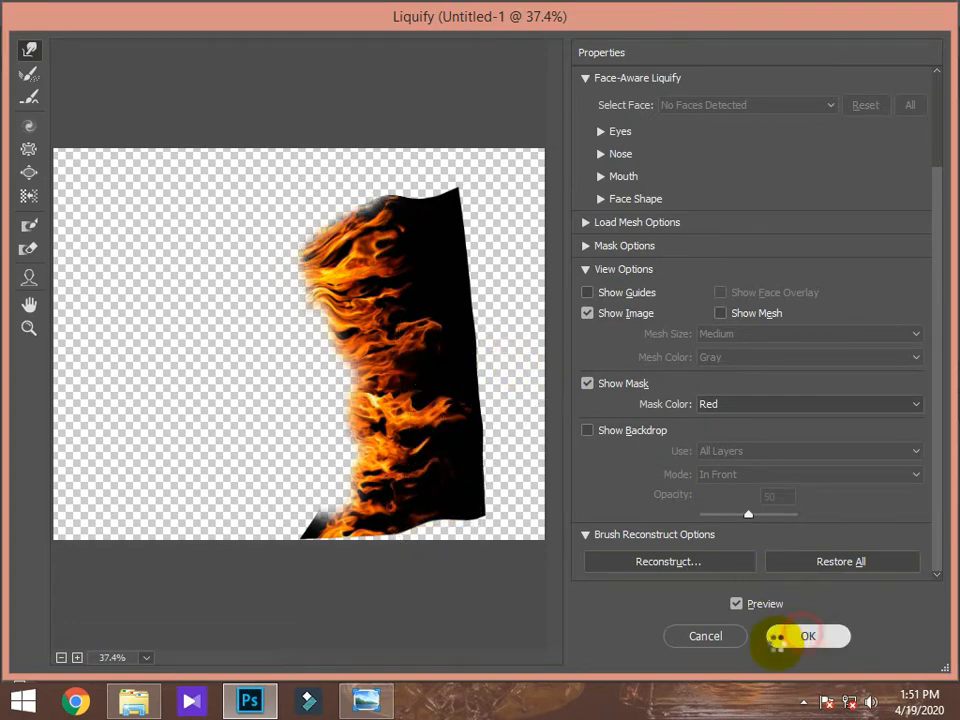
left_click(778, 638)
scroll(353, 540, "down", 3)
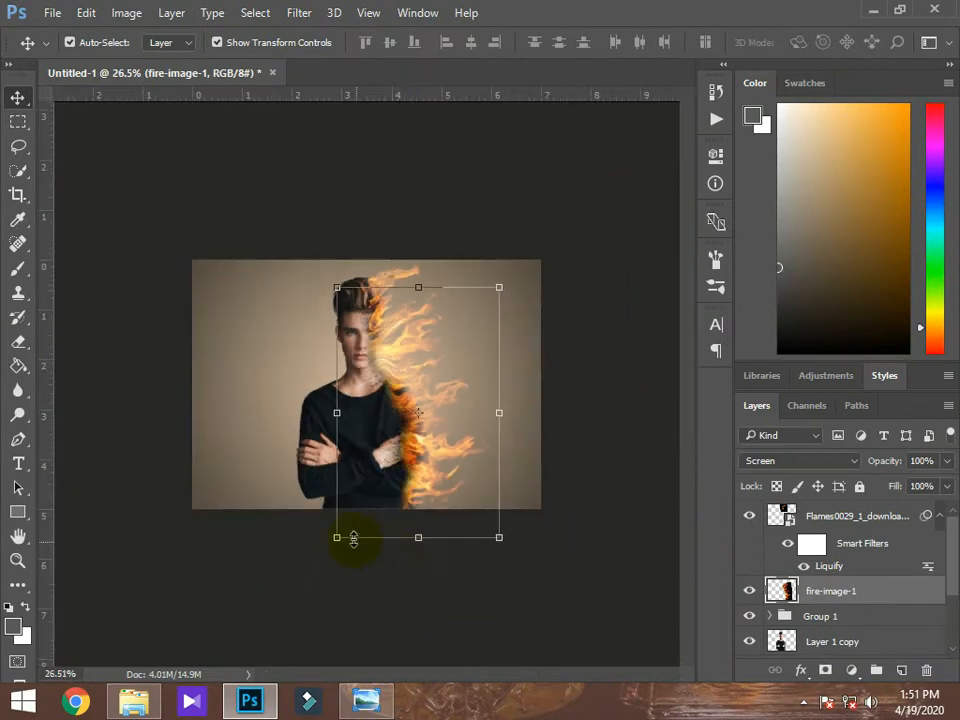
scroll(353, 540, "up", 1)
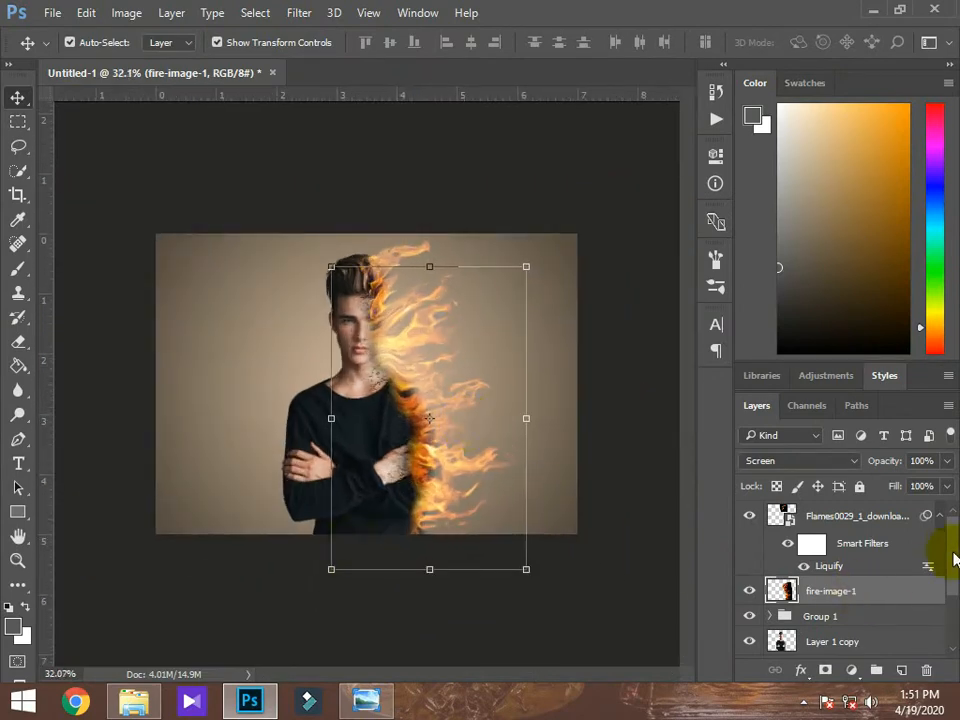
- Add a Color Balance adjustment above Layer 2 in Group 1 with midtones at +89 red and -50 yellow
scroll(950, 560, "down", 4)
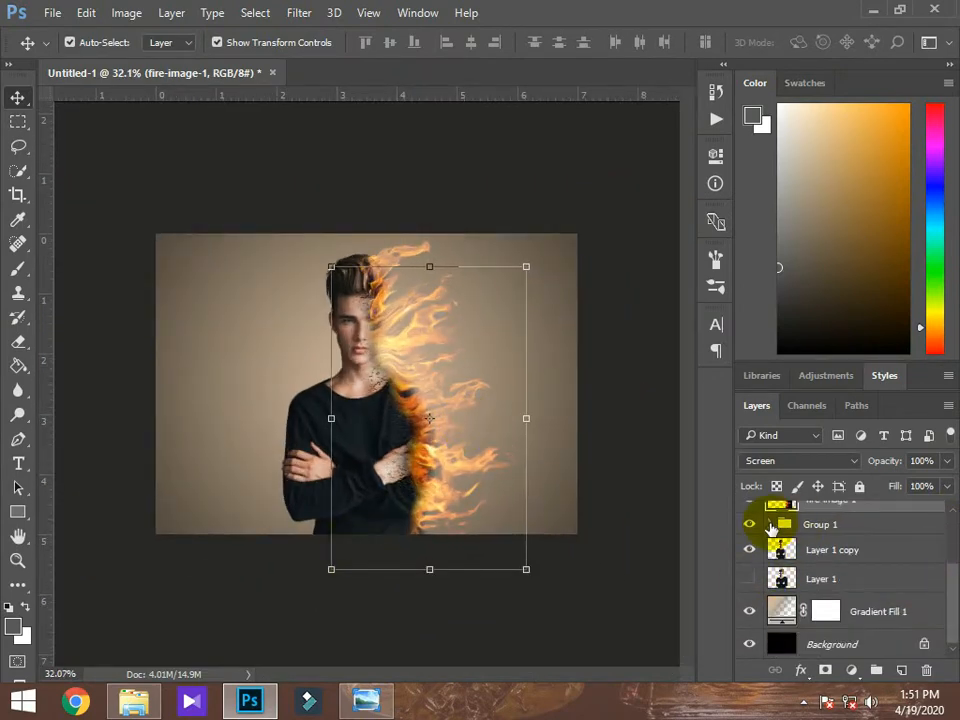
left_click(770, 526)
left_click(853, 530)
left_click_drag(951, 567, 953, 556)
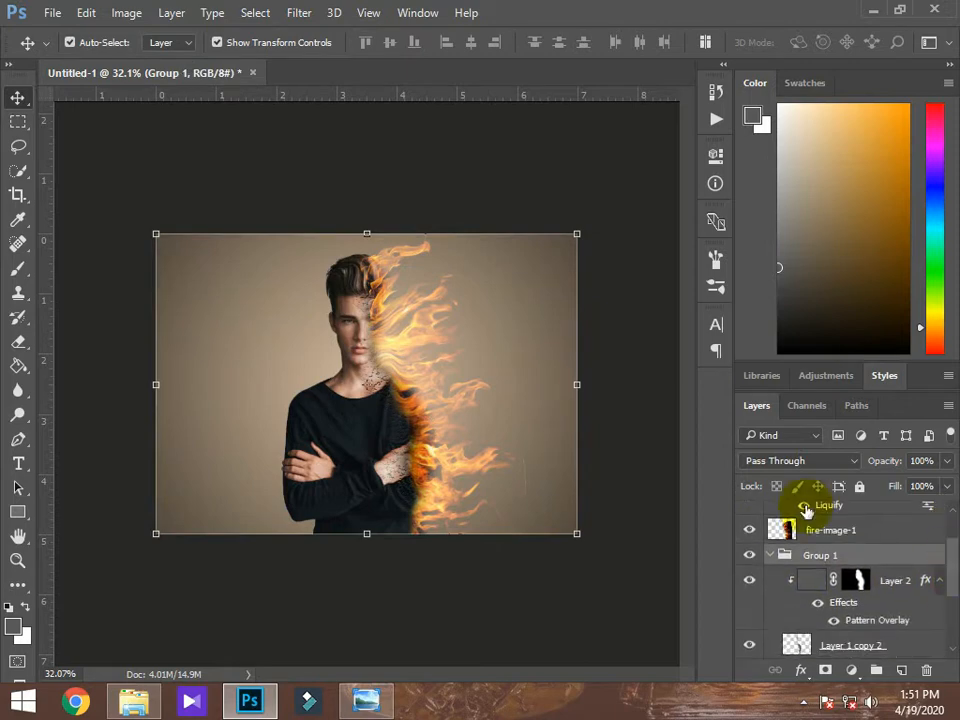
left_click(882, 583)
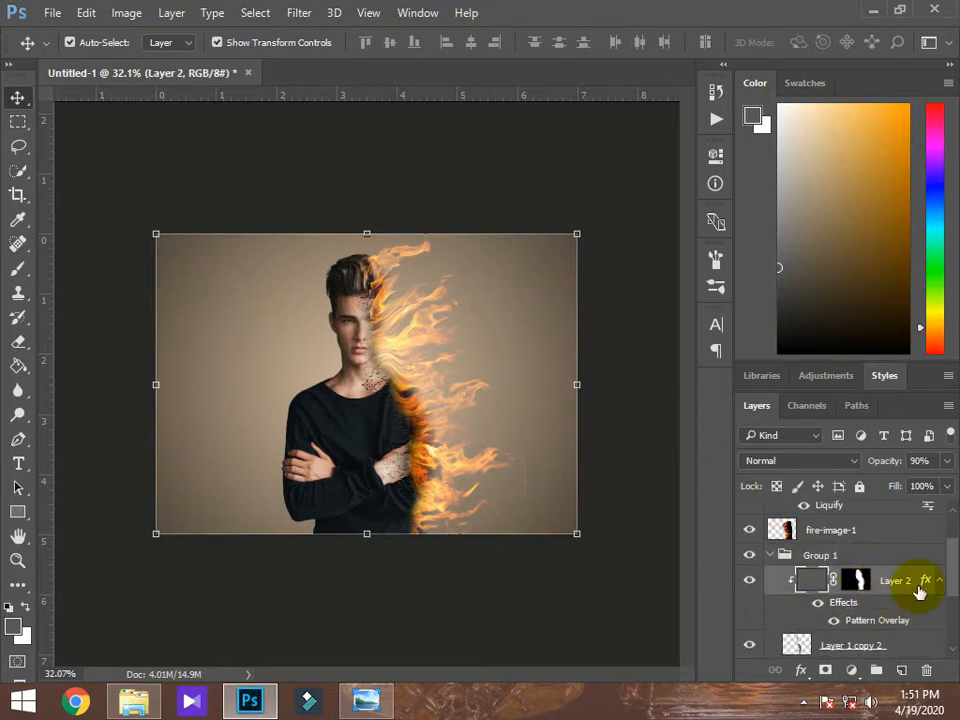
left_click(852, 670)
left_click(826, 465)
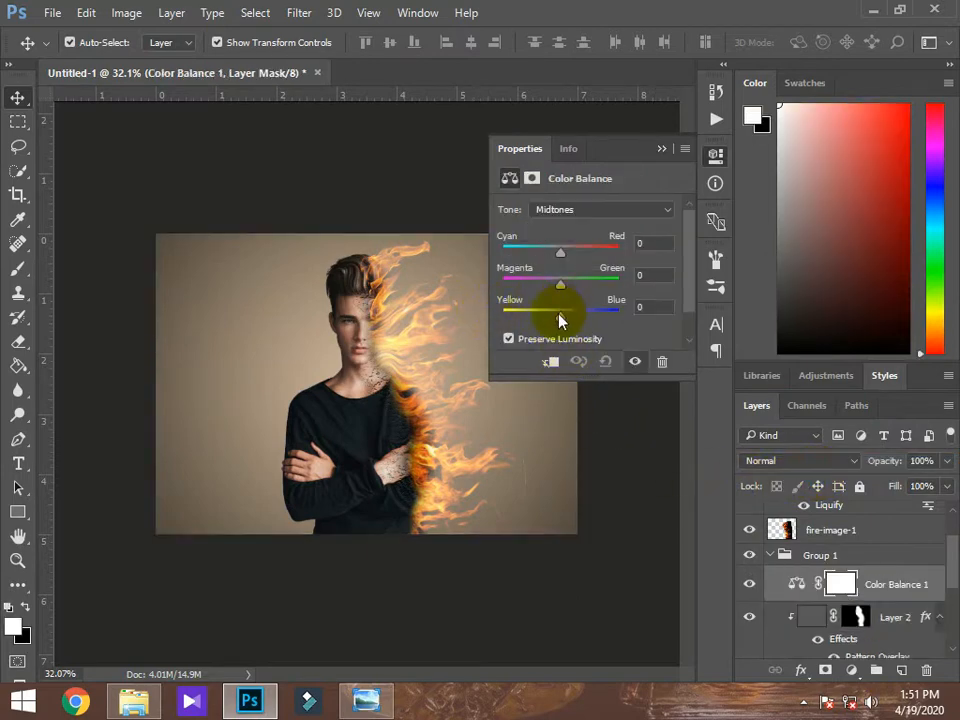
left_click_drag(560, 320, 531, 318)
left_click_drag(562, 256, 609, 265)
left_click(717, 157)
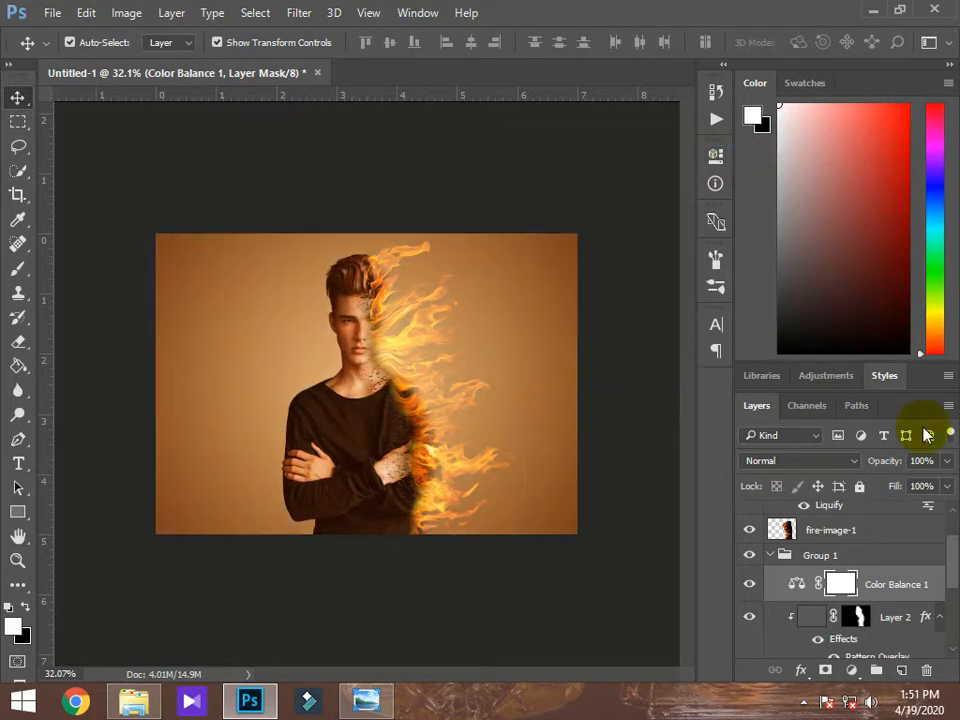
- Clip the Color Balance adjustment to Layer 2 so it tints only the cracked area
right_click(868, 584)
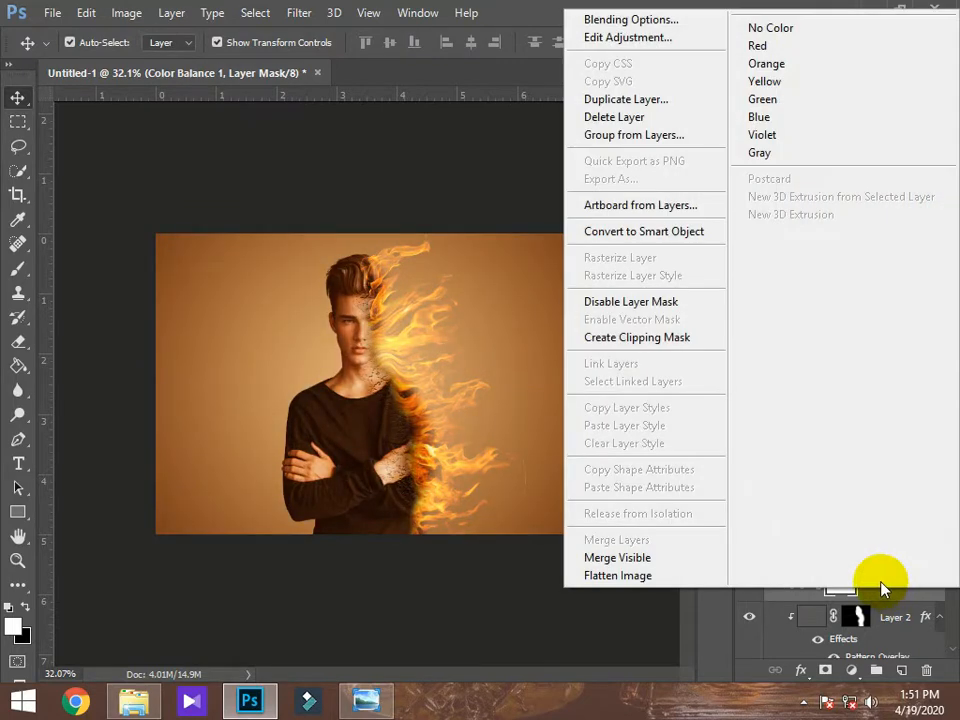
left_click(680, 340)
scroll(393, 383, "up", 3)
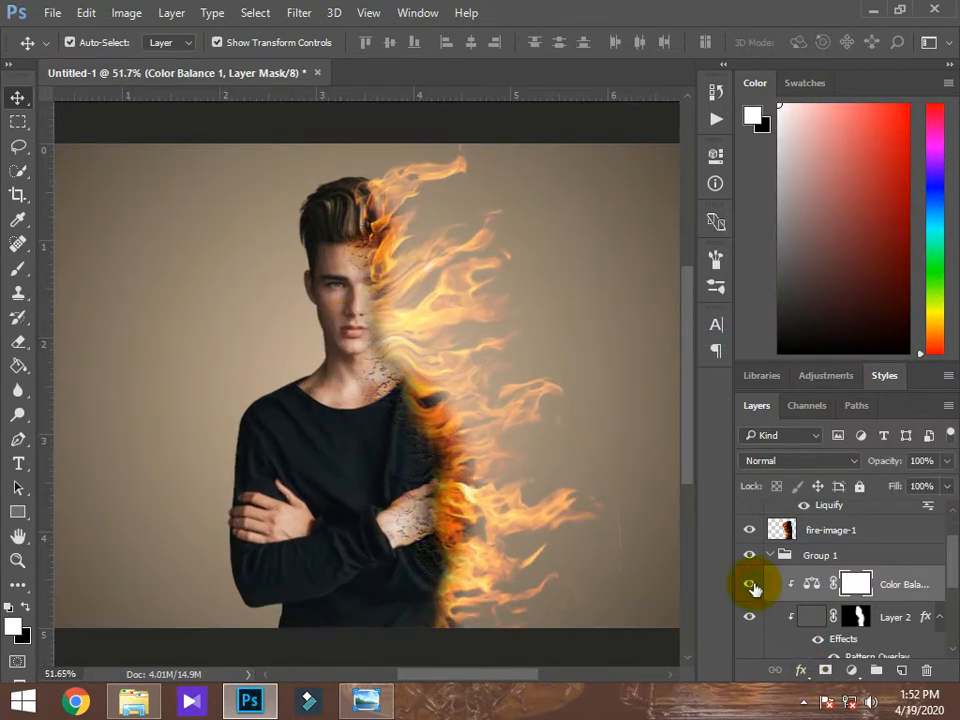
- Shift the clipped Color Balance midtones slightly toward magenta
left_click(812, 584)
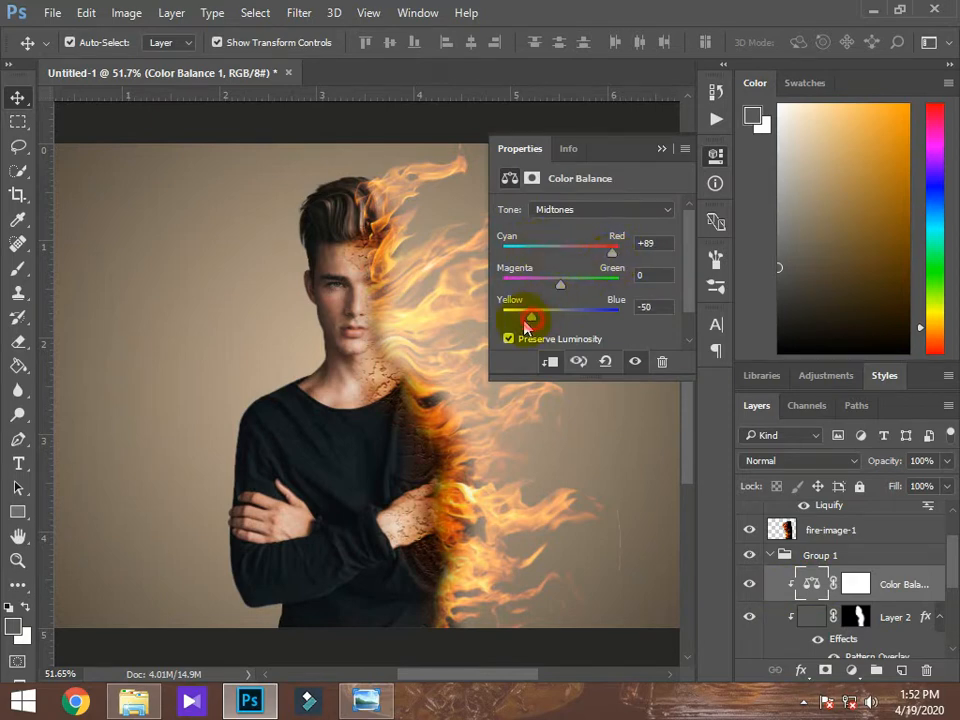
left_click_drag(560, 285, 553, 295)
left_click(716, 157)
scroll(335, 435, "down", 2)
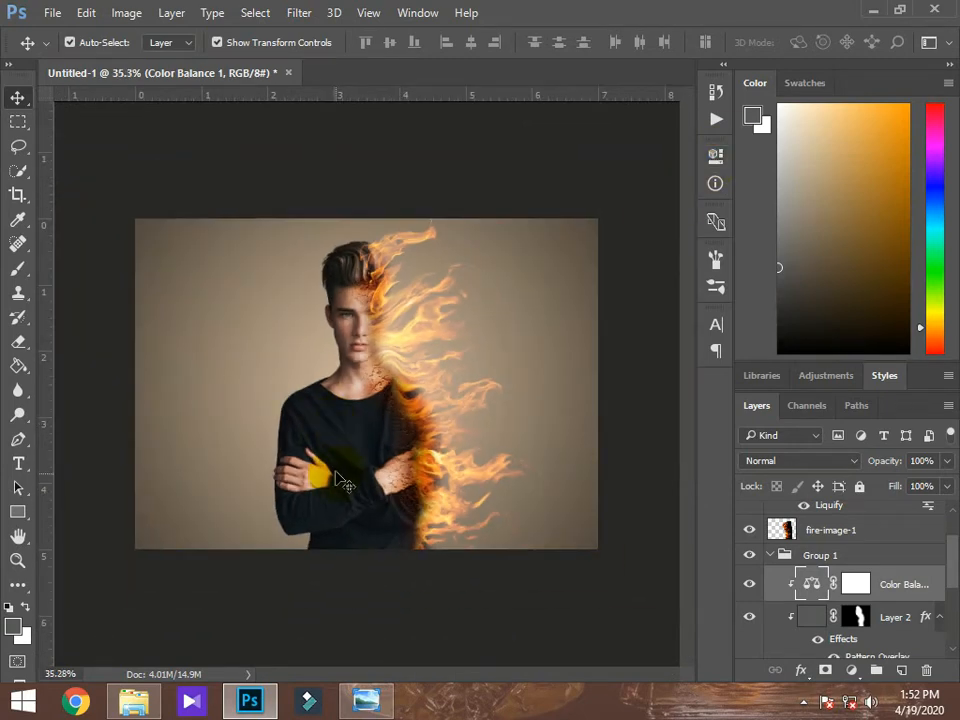
scroll(340, 483, "up", 2)
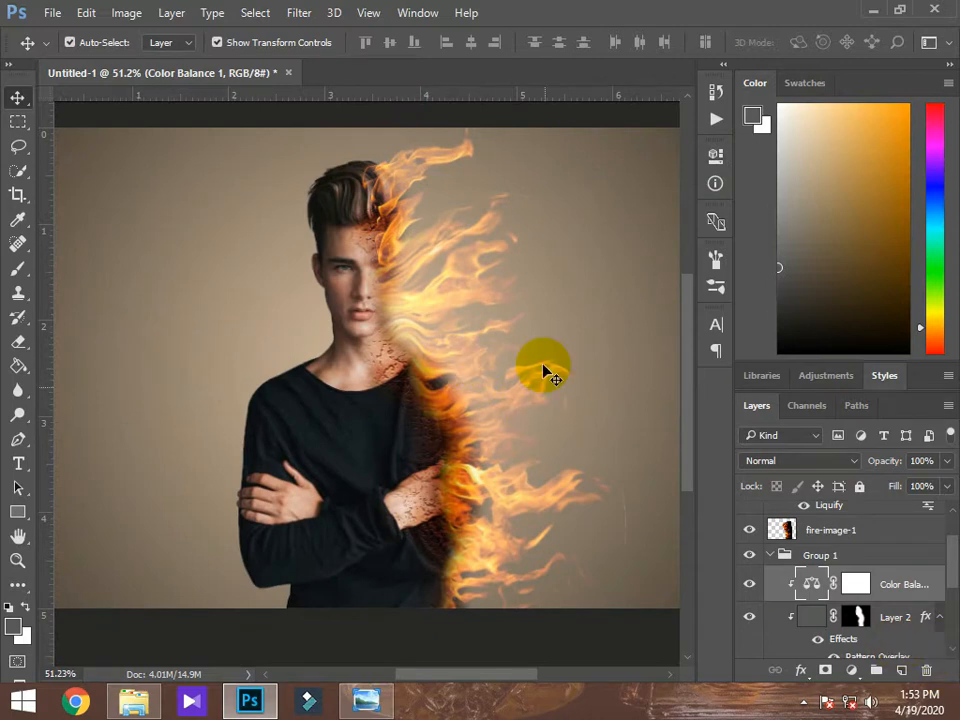
- Activate the Color Balance 1 layer mask in Group 1 for editing with the 148 px Eraser
left_click(18, 344)
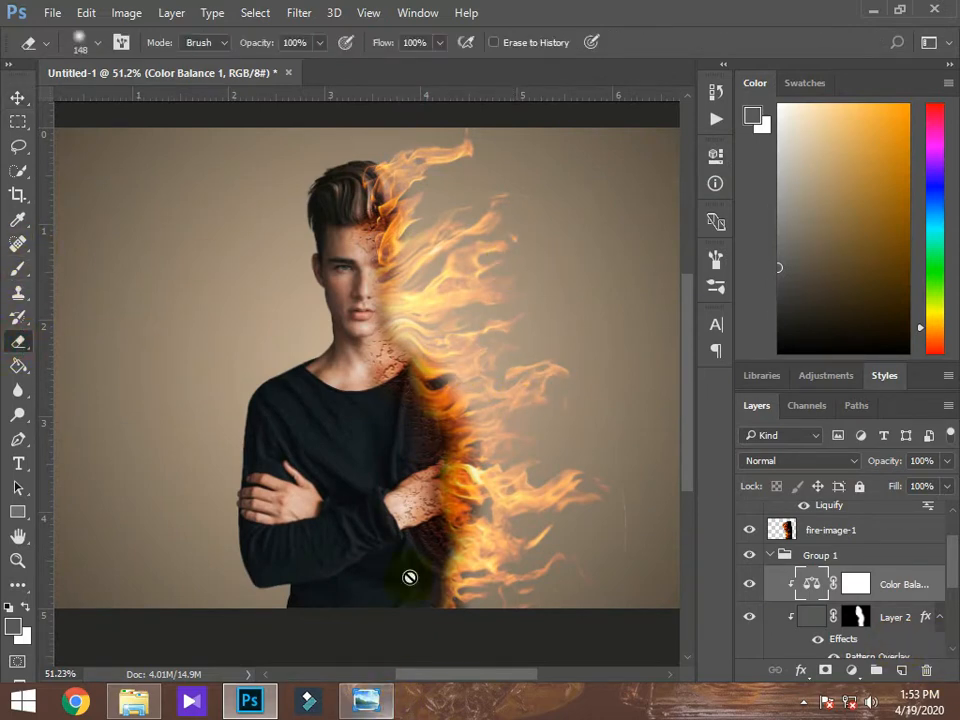
scroll(430, 329, "up", 5)
left_click(431, 327)
left_click(472, 279)
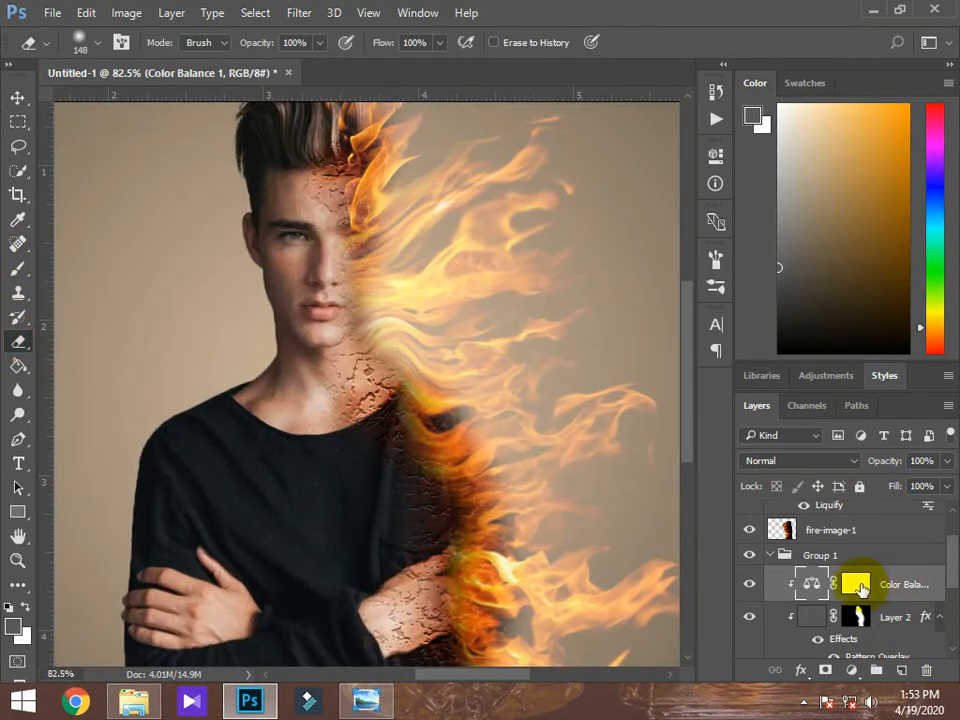
left_click(861, 588)
left_click_drag(689, 323, 693, 291)
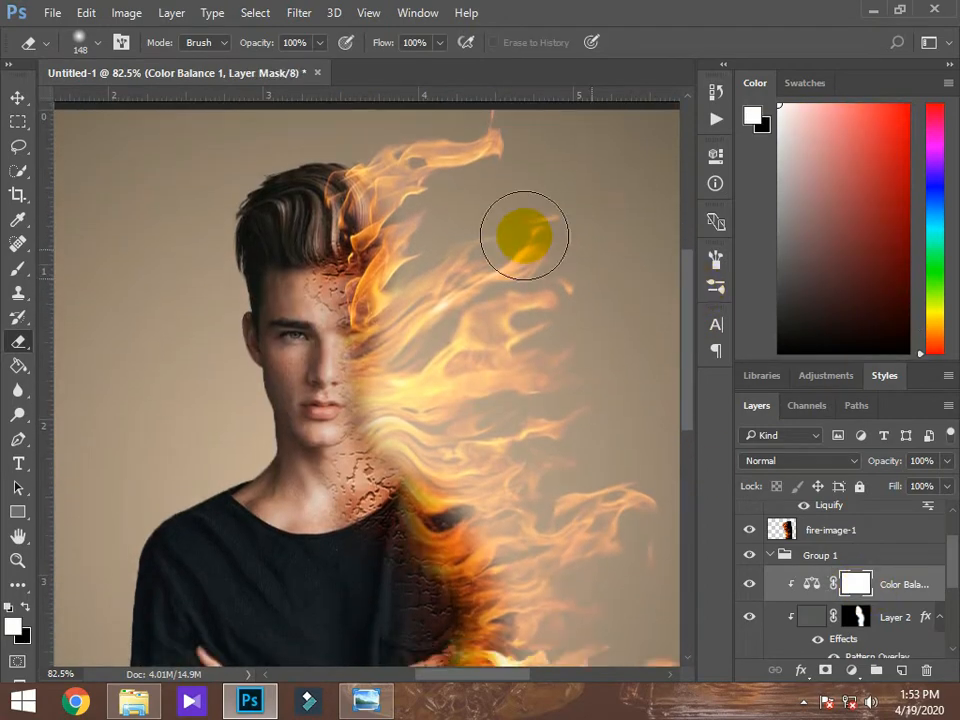
left_click_drag(425, 262, 325, 308)
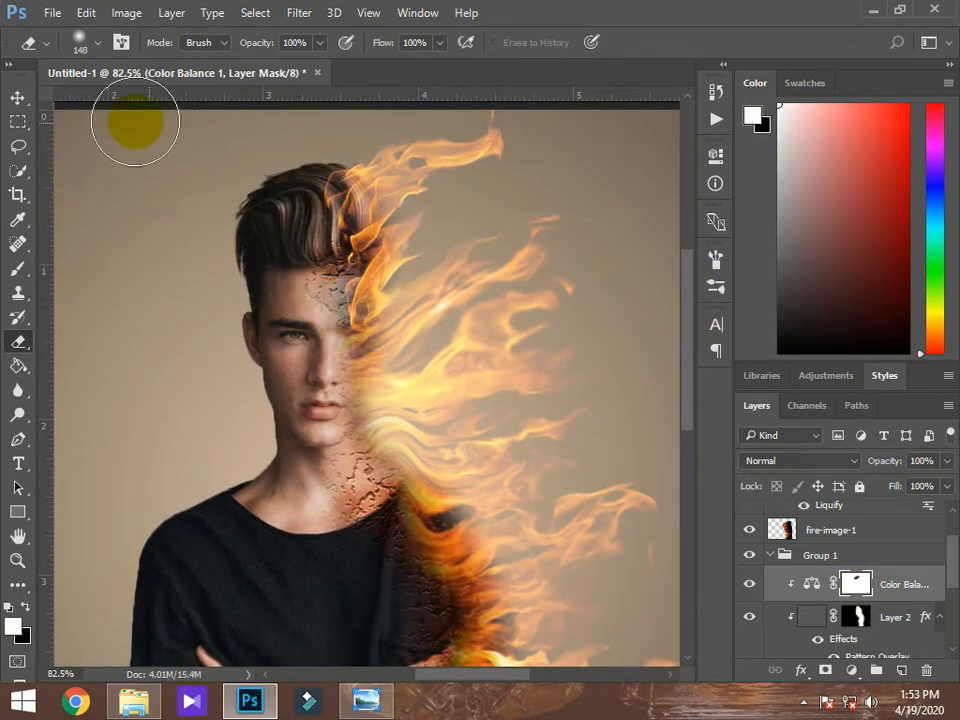
left_click(86, 12)
left_click(120, 36)
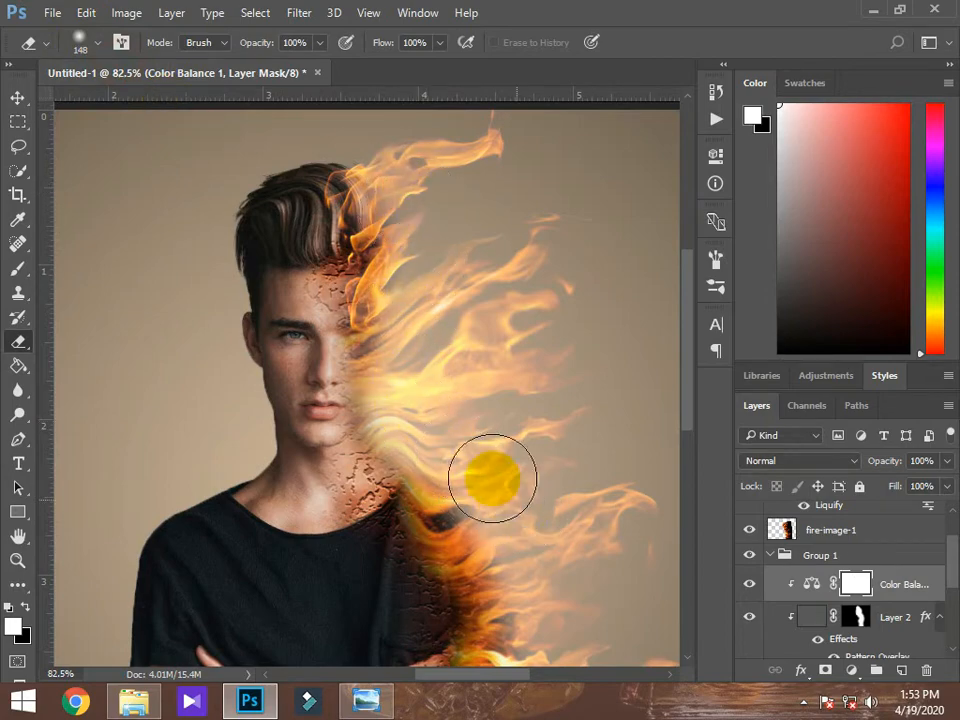
left_click_drag(492, 478, 486, 431)
left_click(91, 13)
left_click(127, 61)
- Erase the Color Balance 1 tint on its mask in a strip running down the man's burning edge from head to waist
mouse_move(434, 209)
left_mouse_down()
mouse_move(435, 253)
mouse_move(428, 336)
mouse_move(416, 329)
mouse_move(411, 293)
mouse_move(409, 321)
mouse_move(437, 436)
mouse_move(450, 469)
mouse_move(488, 492)
mouse_move(523, 542)
left_mouse_up()
scroll(553, 360, "down", 4)
mouse_move(522, 507)
left_mouse_down()
mouse_move(538, 640)
mouse_move(508, 564)
left_mouse_up()
scroll(500, 563, "down", 7)
scroll(399, 546, "up", 1)
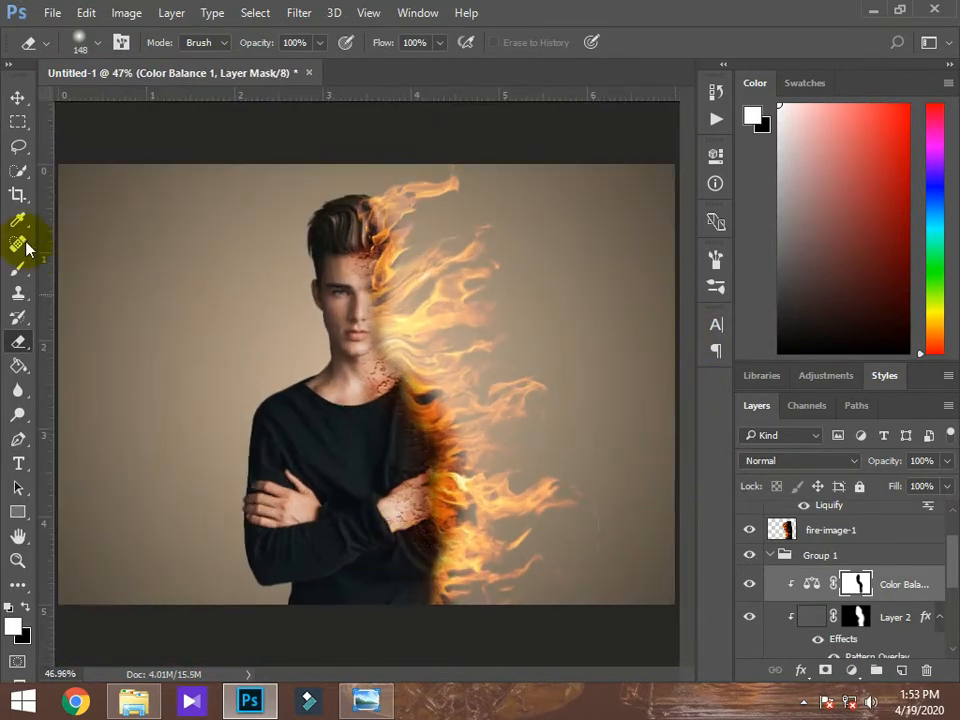
left_click(17, 98)
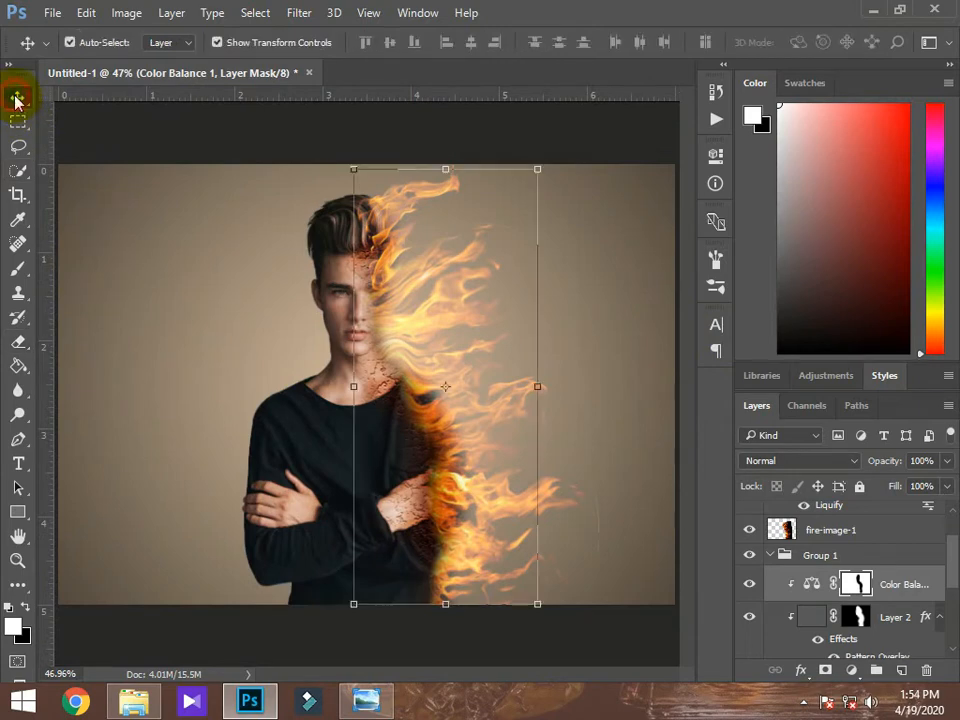
- Add a Color Balance adjustment above Layer 1 copy with midtones at +19 red and -27 yellow
left_click(774, 563)
left_click(769, 555)
left_click(846, 581)
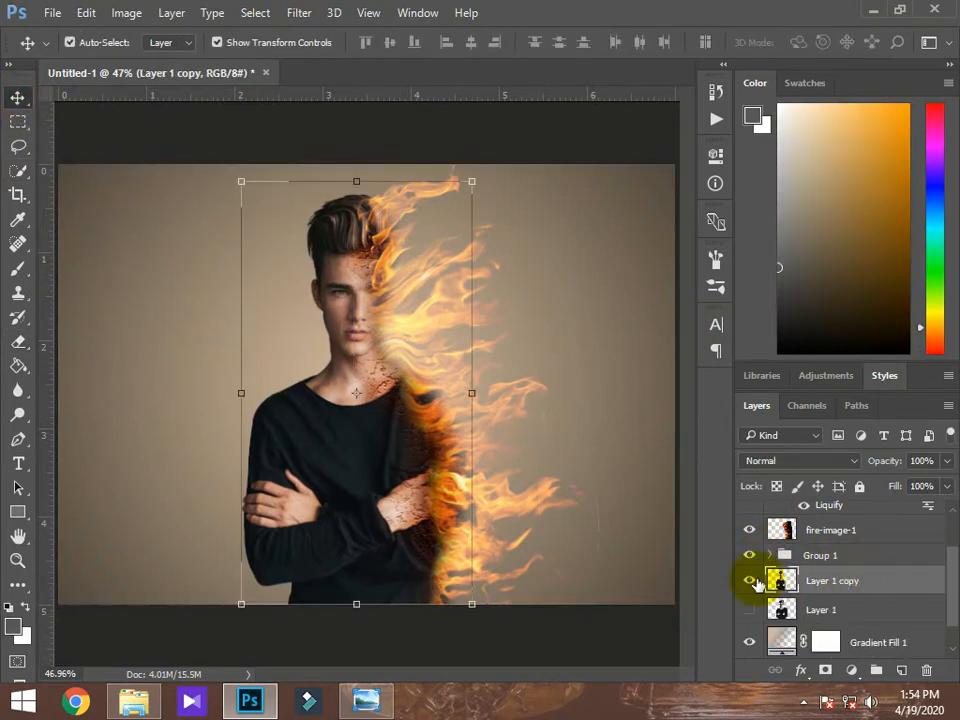
left_click(751, 581)
left_click(751, 581)
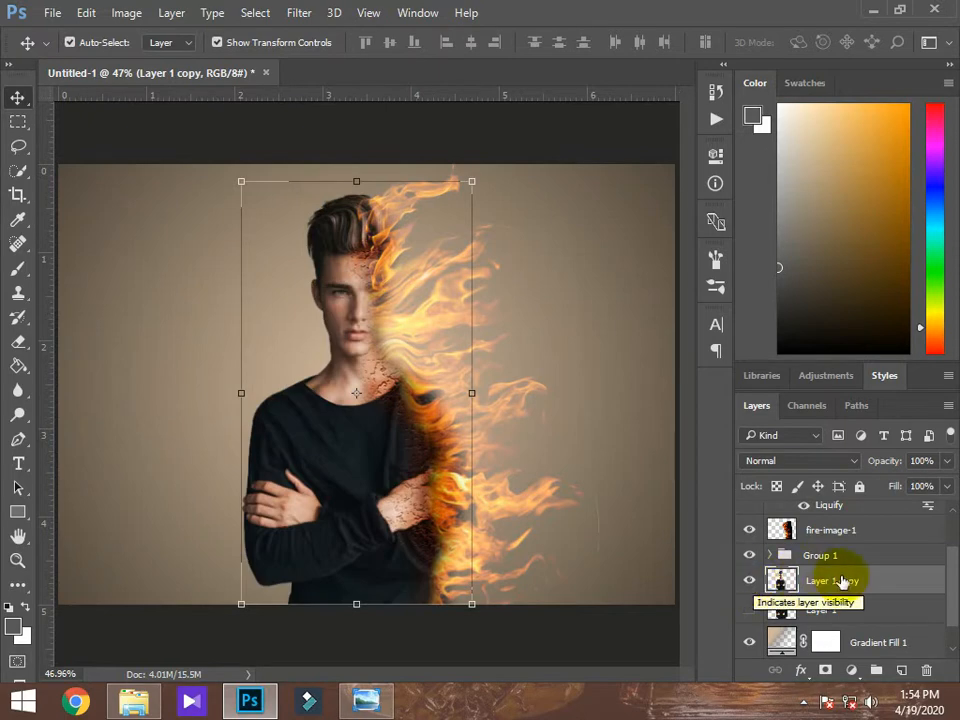
left_click(862, 674)
left_click(786, 465)
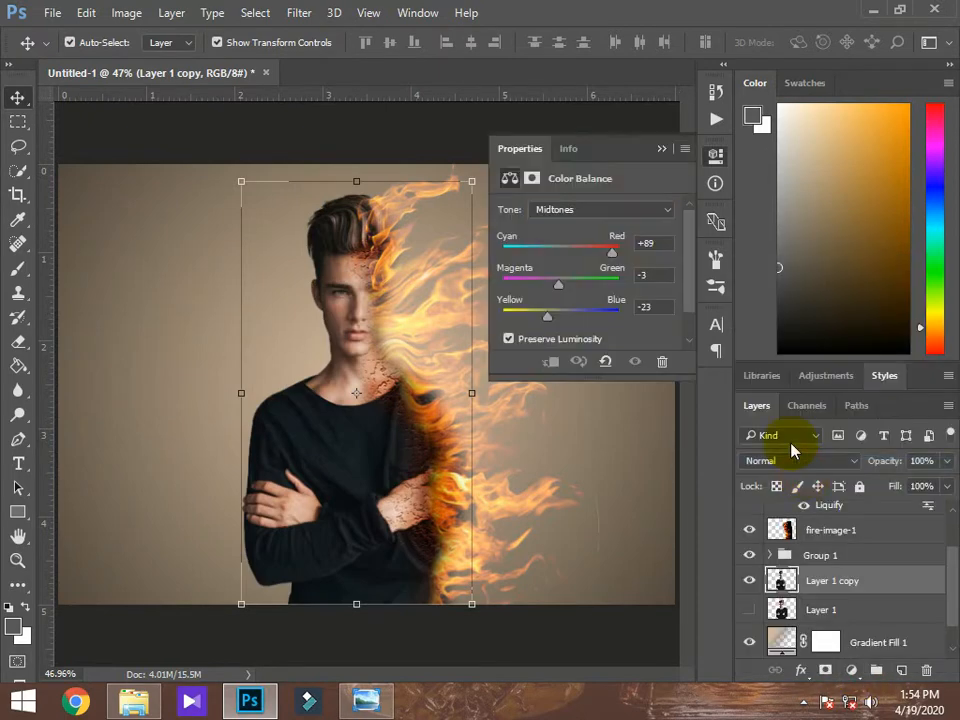
left_click_drag(545, 320, 546, 319)
left_click_drag(560, 252, 573, 255)
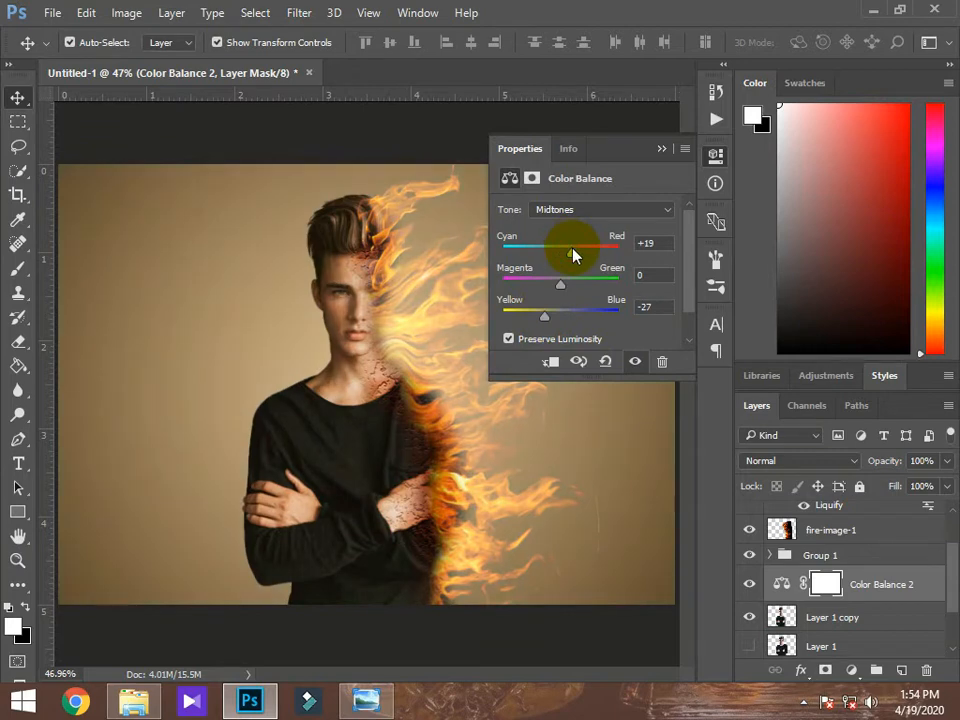
left_click(708, 160)
- Clip the Color Balance 2 adjustment to Layer 1 copy, and put both layers into a collapsed group
right_click(912, 586)
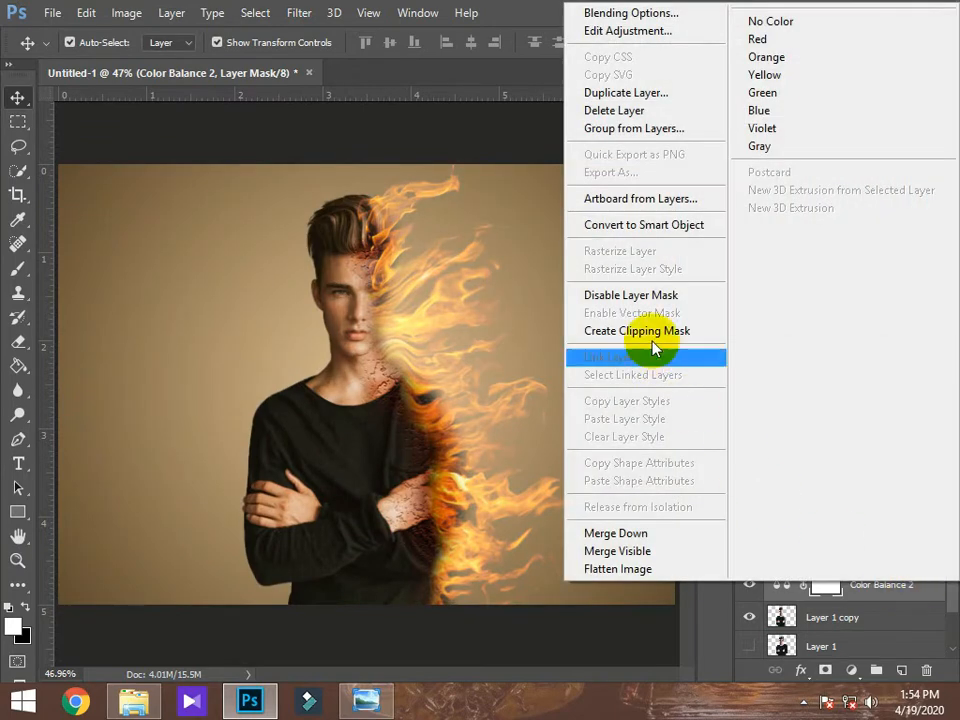
left_click(621, 343)
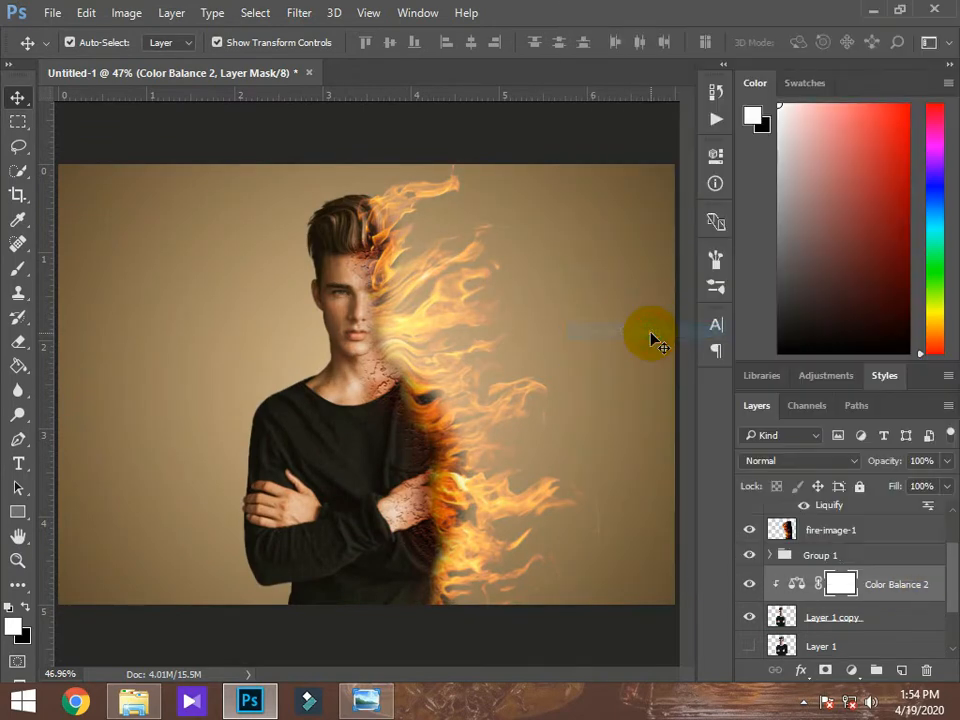
left_click(906, 616)
key("ctrl+g")
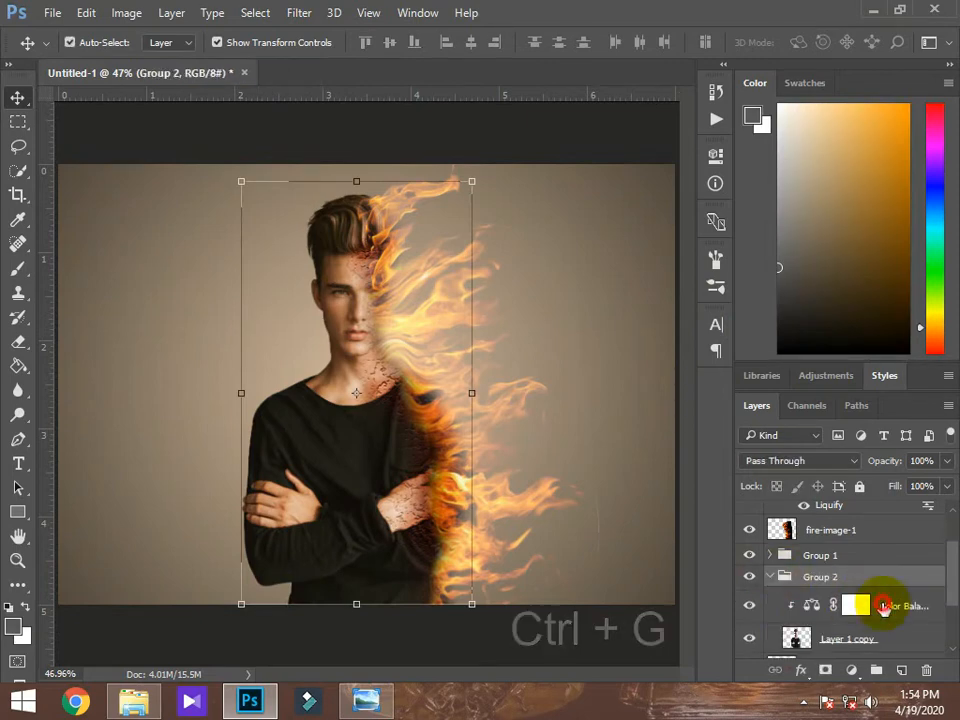
left_click(884, 607)
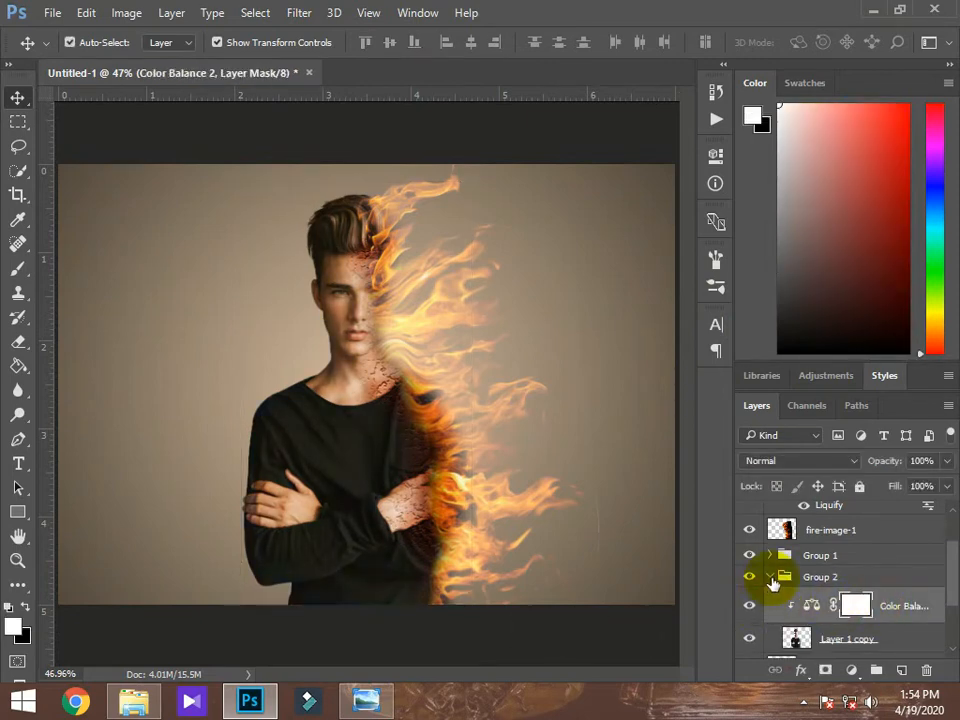
left_click(772, 579)
left_click(770, 578)
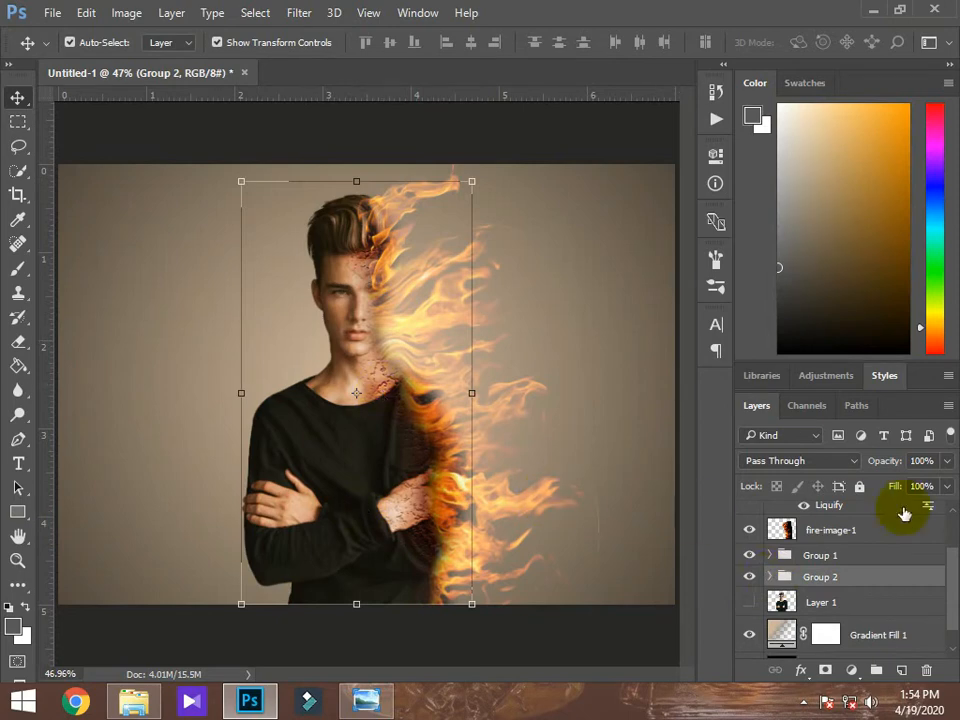
- Select the hidden Layer 1 above the gradient fill and make it visible
left_click_drag(950, 565, 958, 605)
left_click(858, 586)
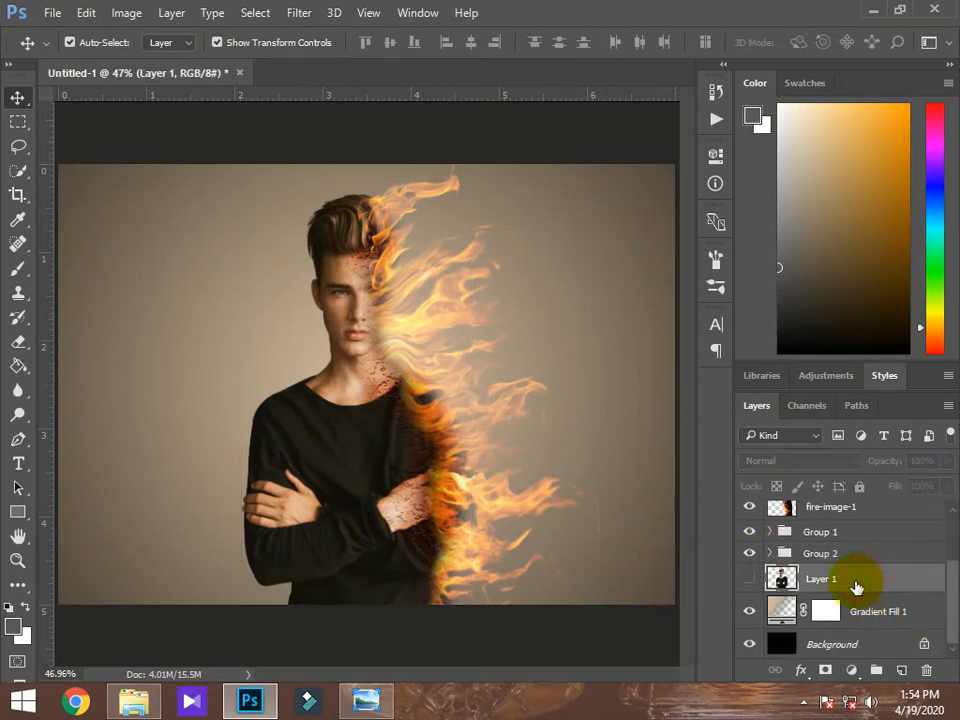
left_click(745, 580)
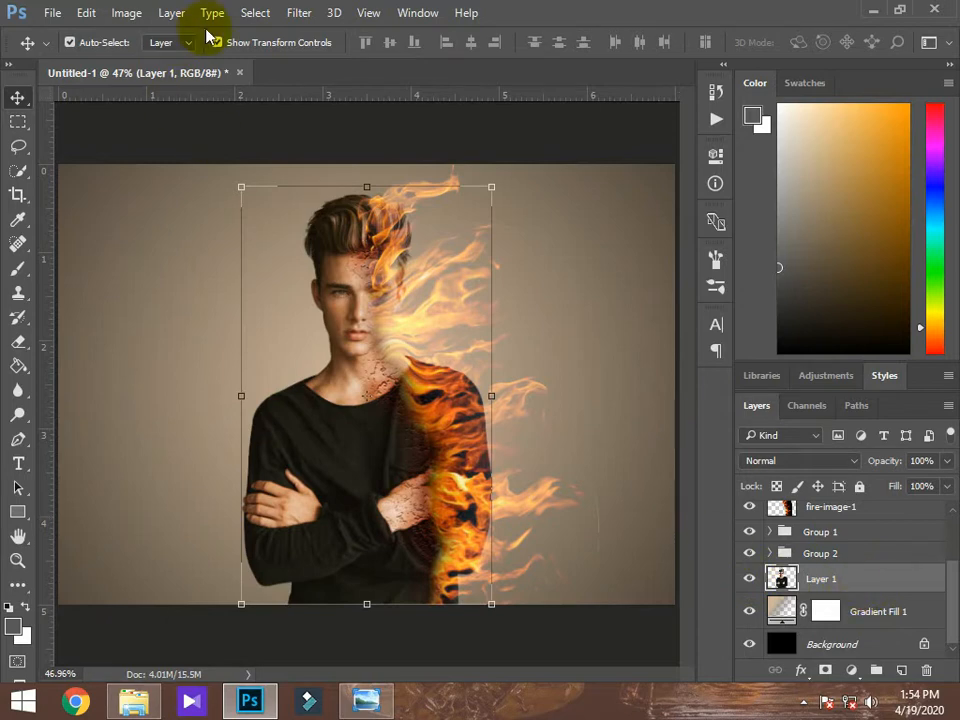
- Liquify Layer 1 with a size 264 Forward Warp brush, pulling the man's hair upward and outward
left_click(298, 12)
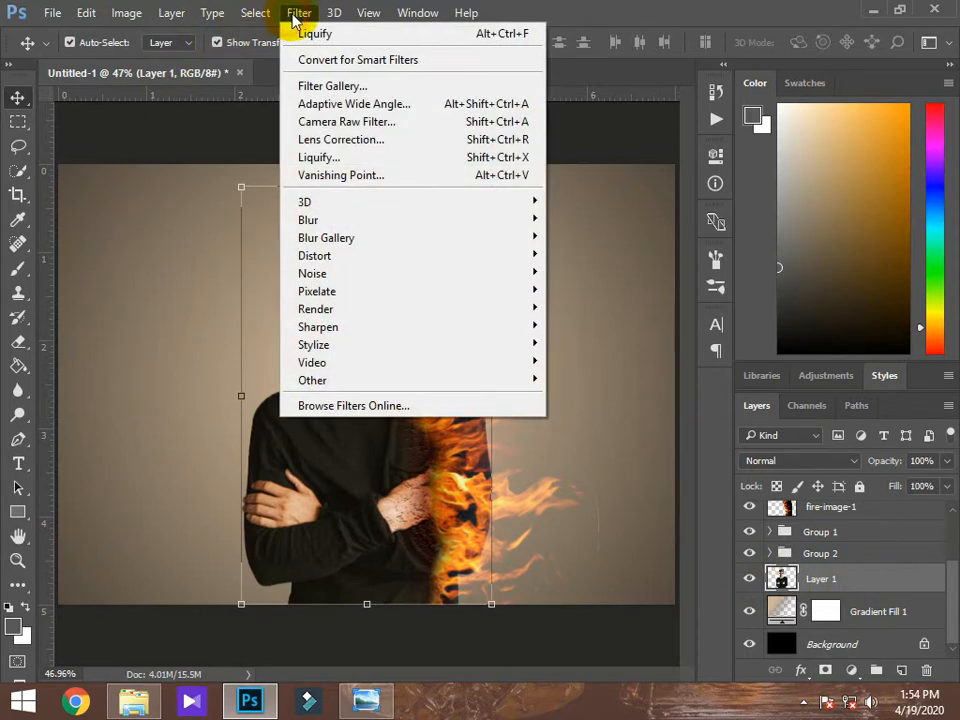
left_click(364, 158)
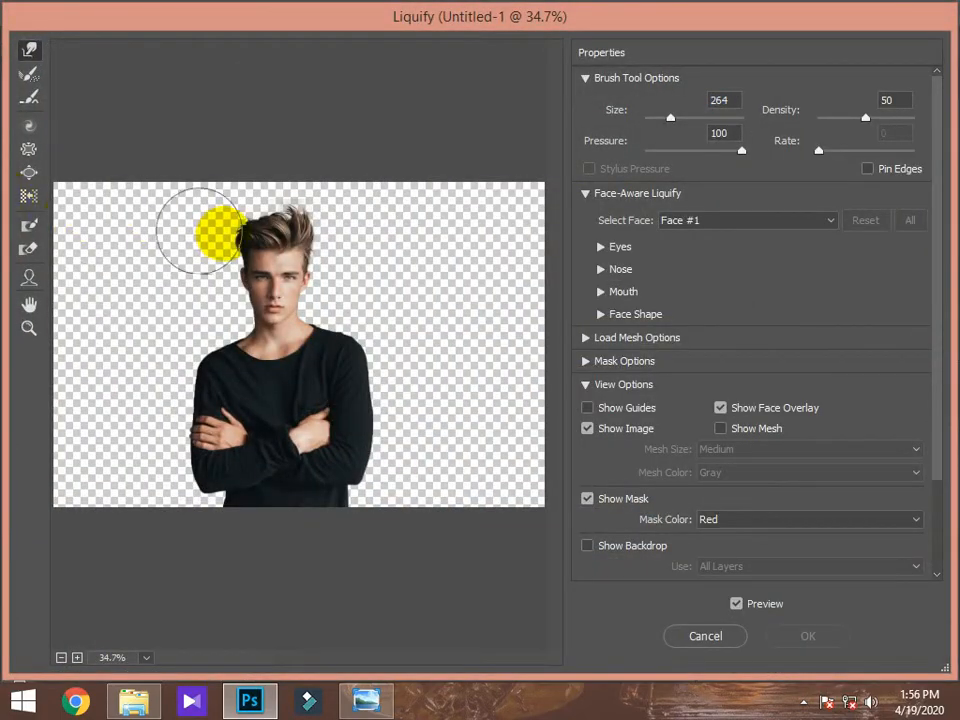
scroll(250, 223, "up", 3)
mouse_move(234, 181)
left_mouse_down()
mouse_move(235, 127)
mouse_move(299, 115)
left_mouse_up()
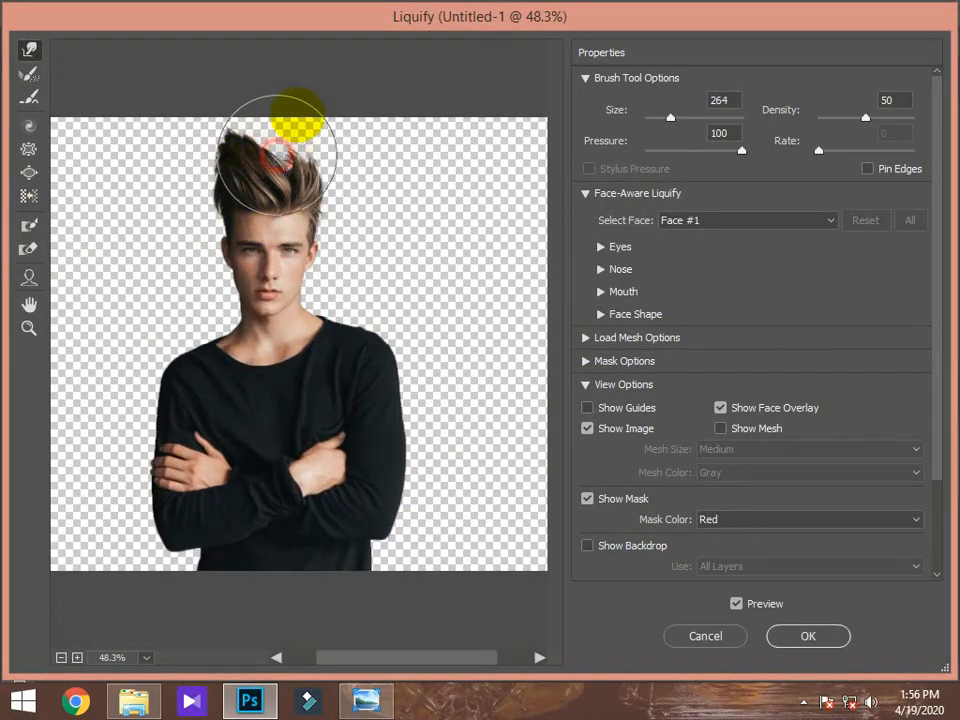
left_click_drag(306, 164, 326, 141)
left_click_drag(317, 197, 349, 169)
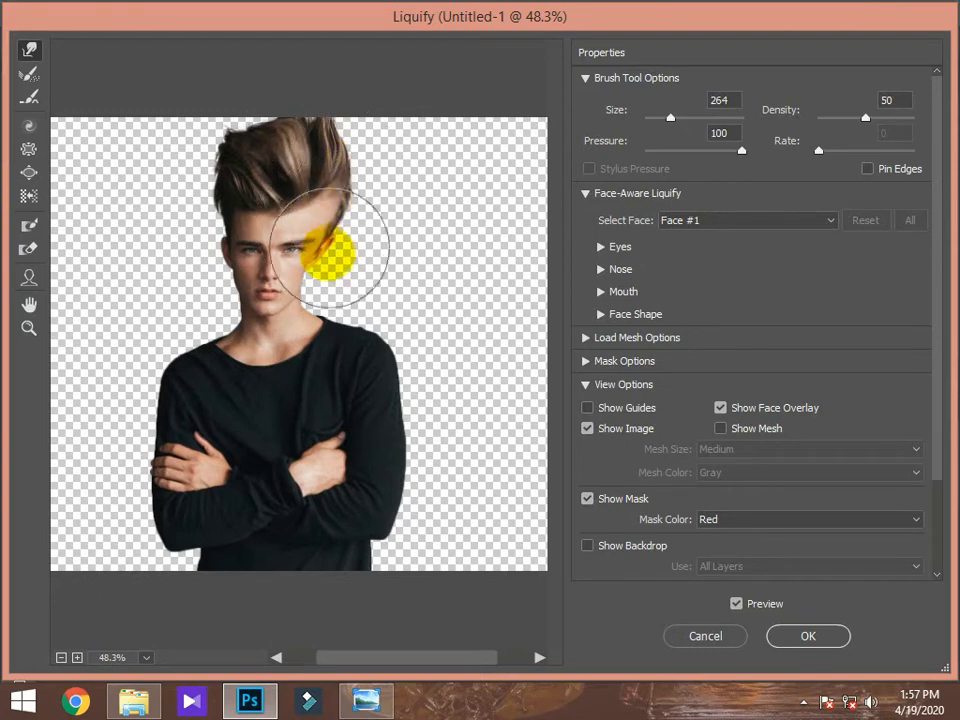
- Warp the face, neck, shoulder and sleeve on the man's burning side outward into the empty area
left_click_drag(330, 248, 347, 244)
left_click_drag(319, 274, 356, 264)
left_click_drag(303, 289, 361, 253)
mouse_move(336, 301)
left_mouse_down()
mouse_move(360, 279)
mouse_move(394, 278)
left_mouse_up()
left_click_drag(342, 287, 412, 274)
left_click_drag(351, 314, 470, 326)
left_click_drag(411, 398, 472, 435)
left_click_drag(420, 489, 472, 484)
left_click_drag(422, 531, 497, 537)
- Stretch the hair, skin and sweater sideways across to the canvas edge, and apply the Liquify filter
left_click_drag(343, 253, 392, 236)
mouse_move(293, 132)
left_mouse_down()
mouse_move(313, 90)
mouse_move(480, 172)
left_mouse_up()
left_click_drag(405, 204, 468, 207)
left_click_drag(423, 153, 533, 153)
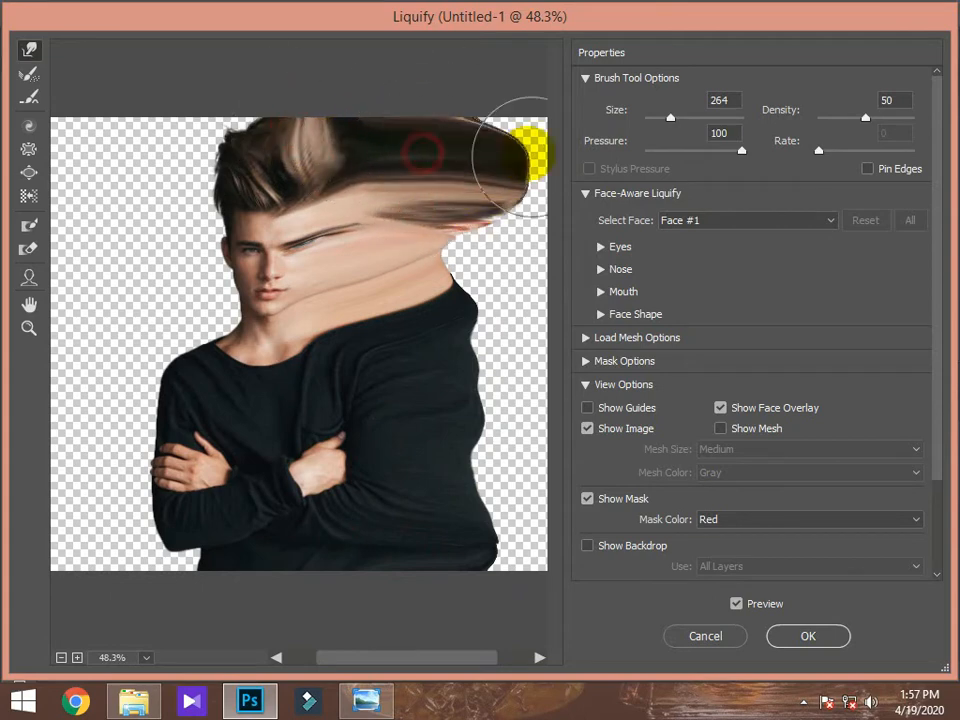
scroll(366, 395, "down", 3)
left_click_drag(380, 268, 505, 270)
left_click_drag(347, 242, 497, 201)
left_click_drag(348, 339, 425, 302)
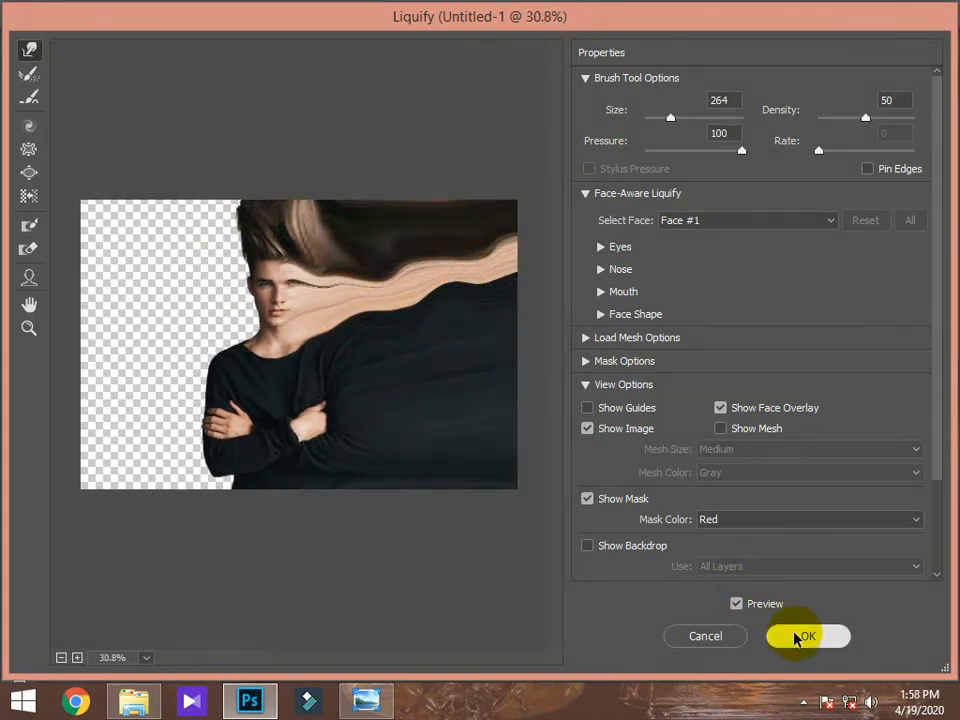
left_click(800, 636)
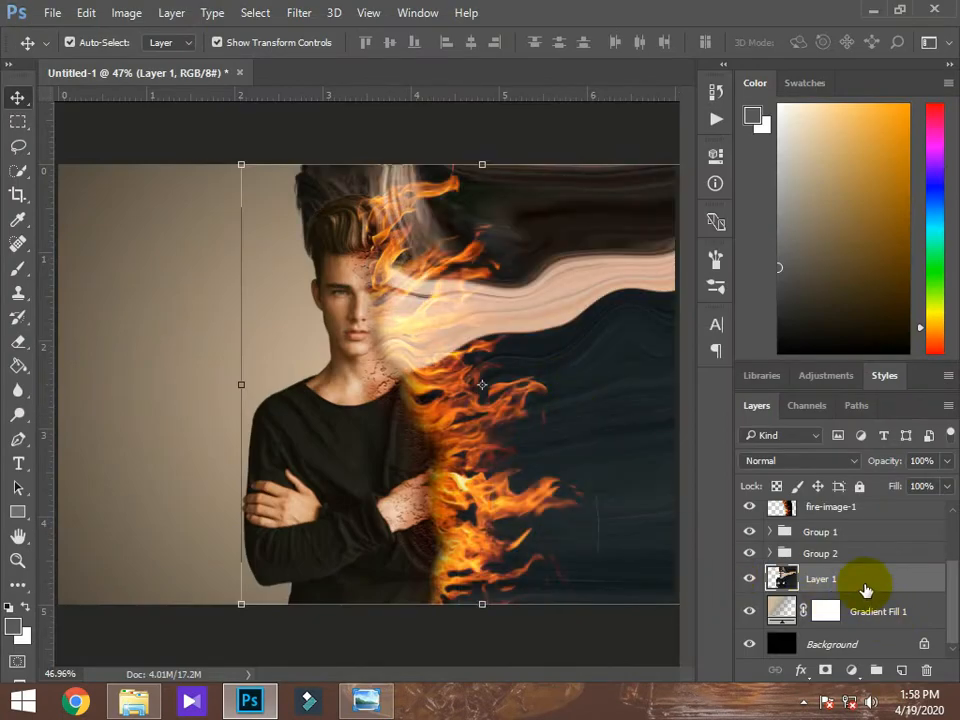
- Hide Layer 1 with a black layer mask, and browse the Brush tool's presets
left_click(826, 671, "alt")
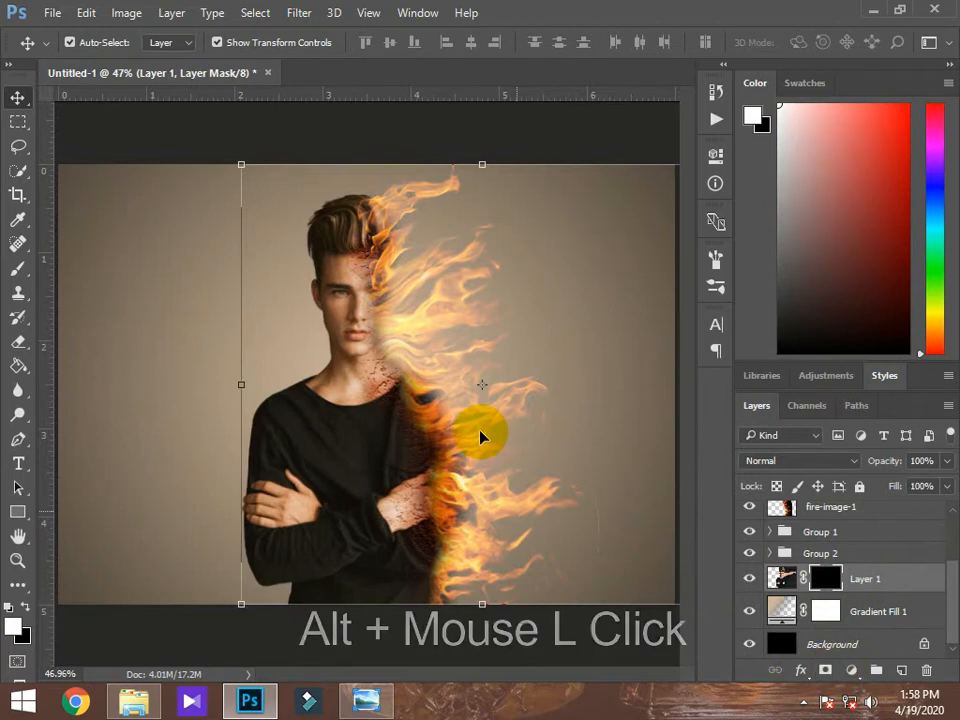
left_click(18, 268)
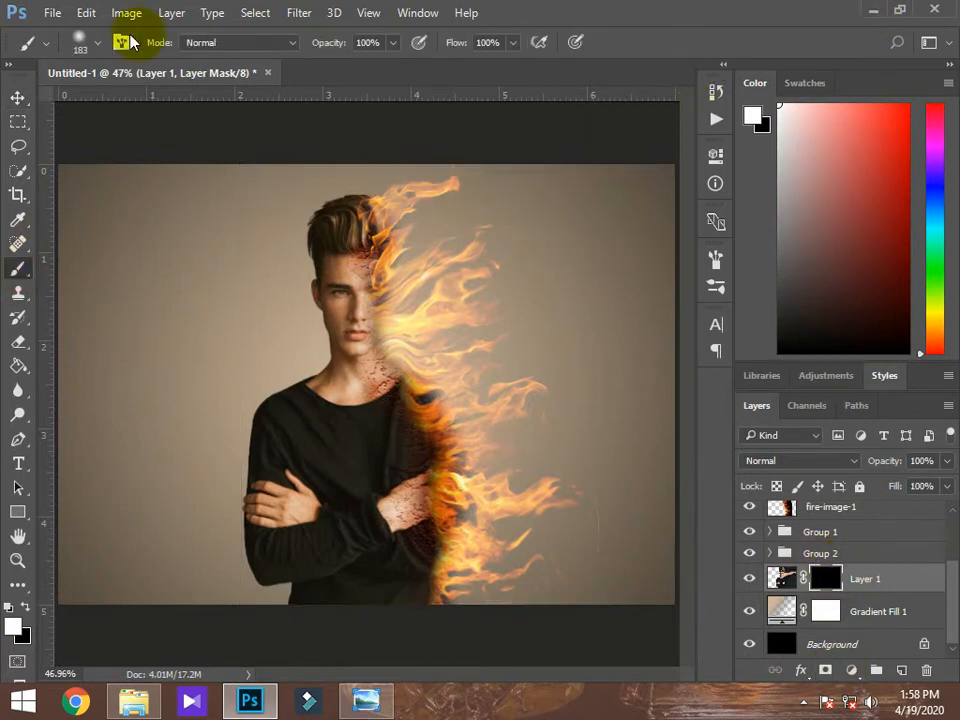
left_click(86, 42)
scroll(166, 300, "down", 5)
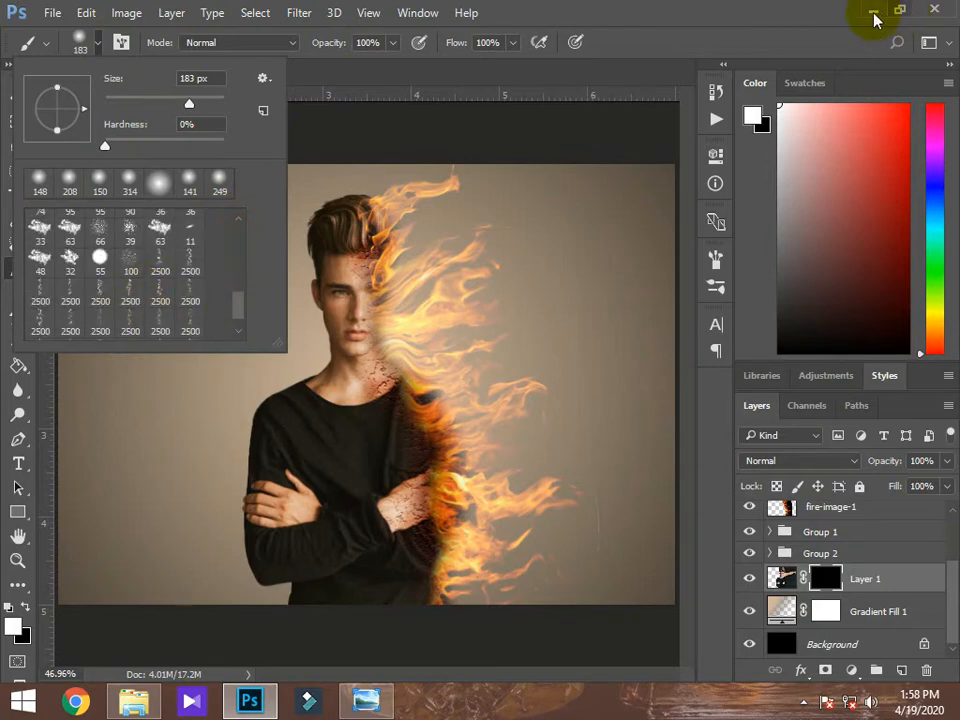
- Look up the smoke brushes archive in the File Explorer project folder, and return to Photoshop
left_click(873, 12)
left_click(490, 280)
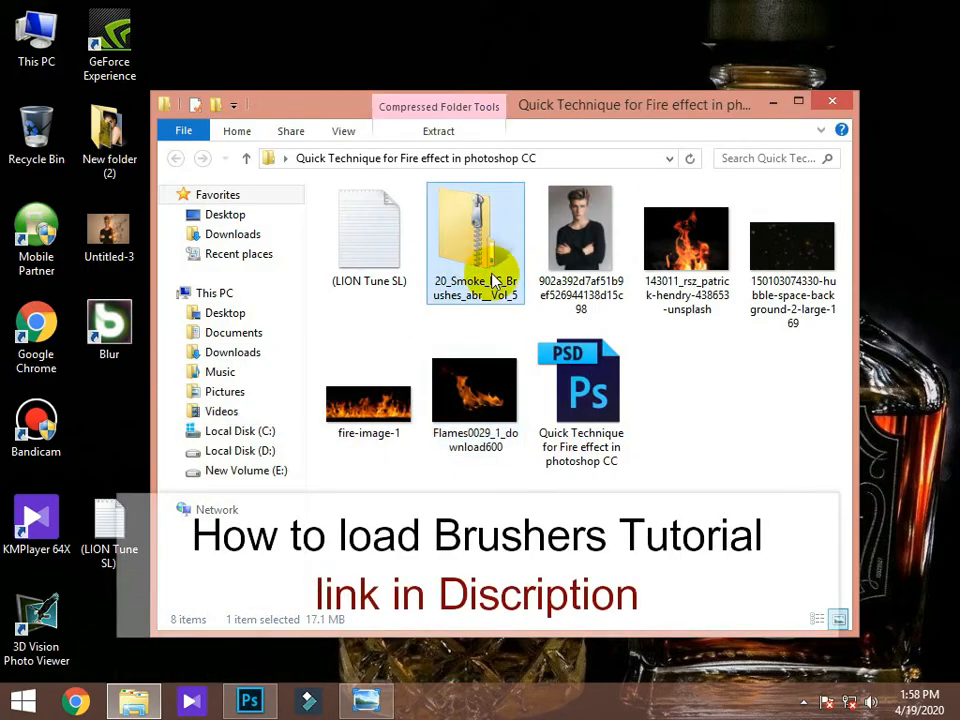
left_click(249, 700)
- Choose the second 2500 px smoke brush preset and reduce its size to 882 px
left_click(97, 42)
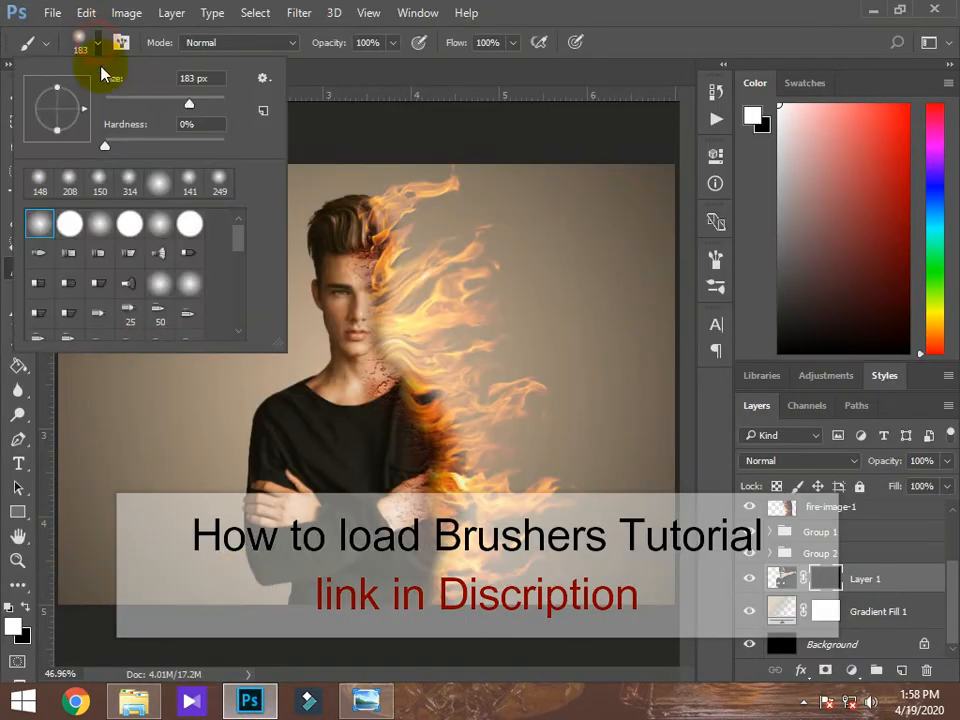
scroll(251, 268, "down", 5)
scroll(259, 291, "down", 3)
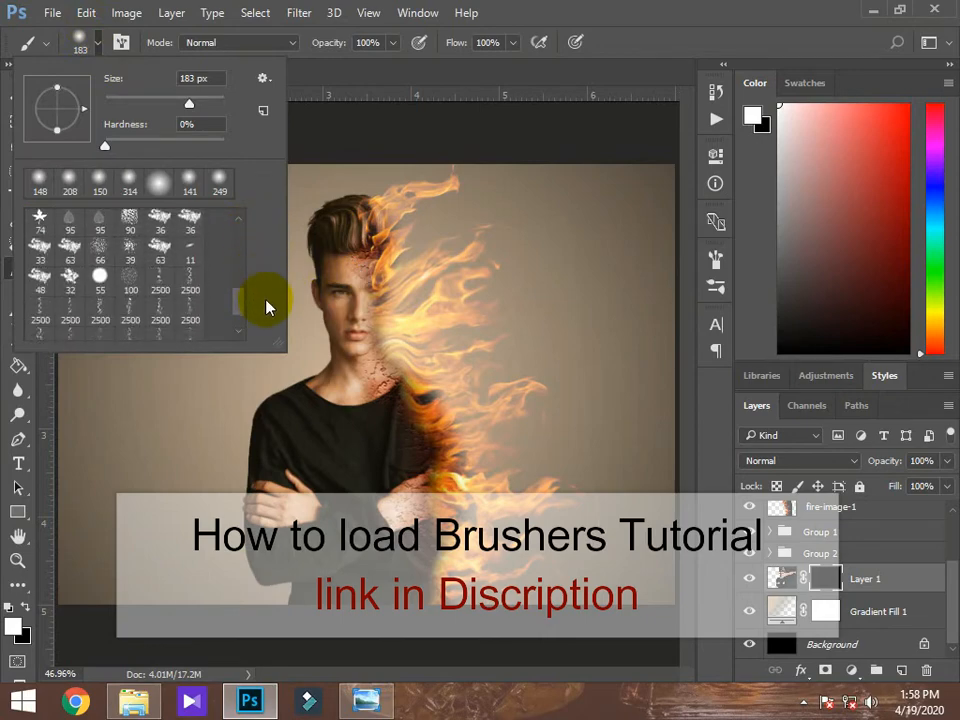
left_click(190, 266)
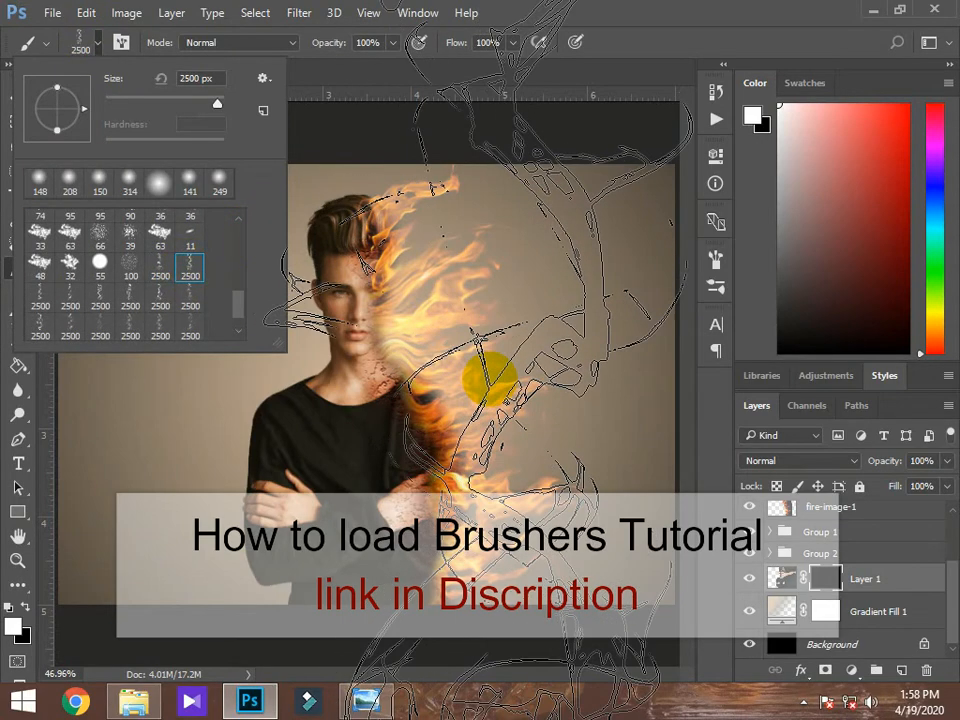
left_click_drag(490, 379, 207, 383)
left_click_drag(409, 391, 346, 391)
left_click_drag(454, 404, 458, 402)
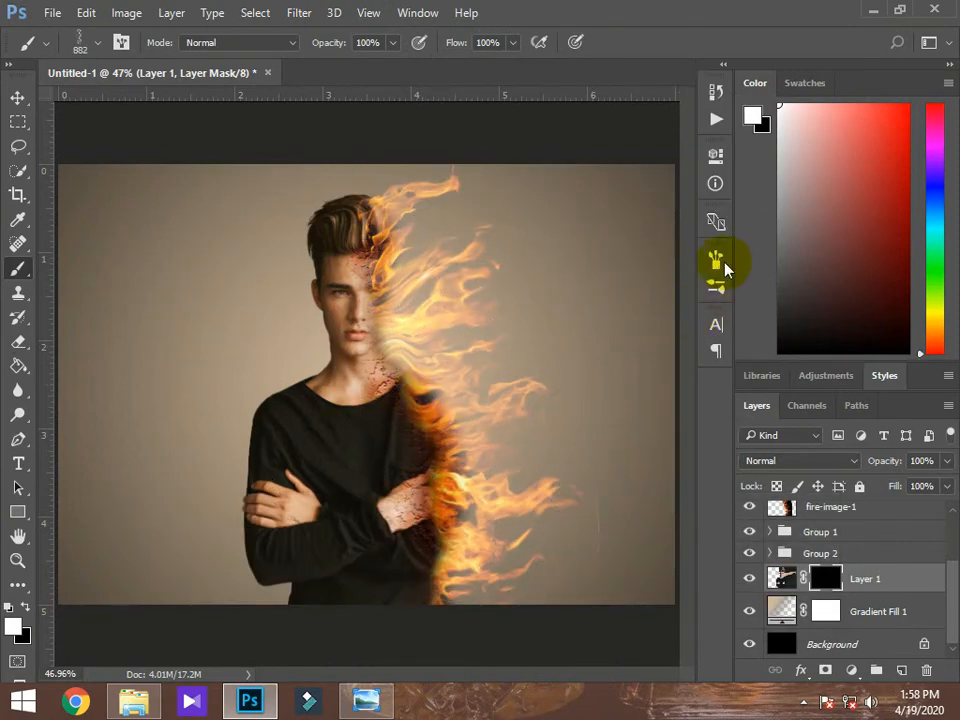
- Rotate the smoke brush tip to an angle of -53° in the brush tip shape settings
left_click(716, 262)
mouse_move(566, 4)
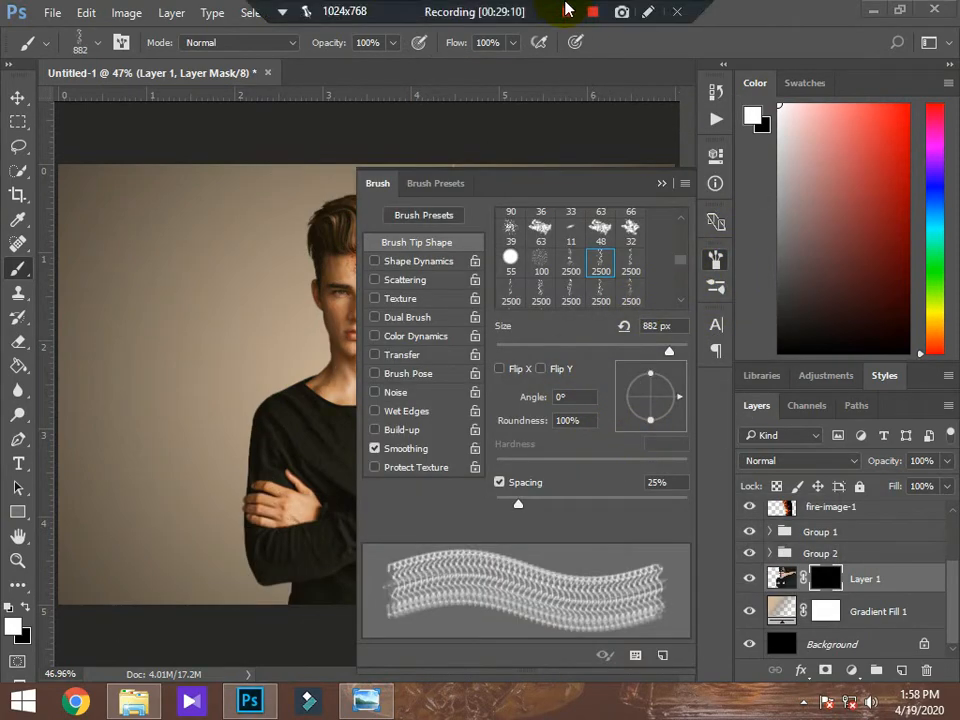
left_click_drag(694, 381, 656, 407)
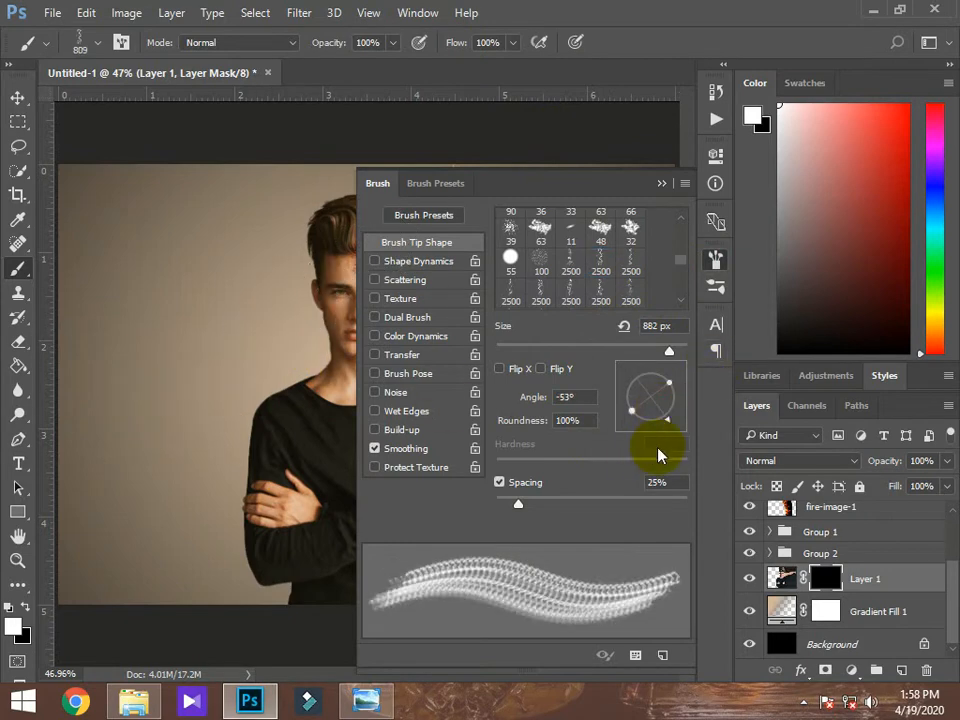
- Rotate the smoke brush tip to an angle of -67° in the brush tip shape settings, with its size at 809 px
left_click(663, 424)
left_click(716, 258)
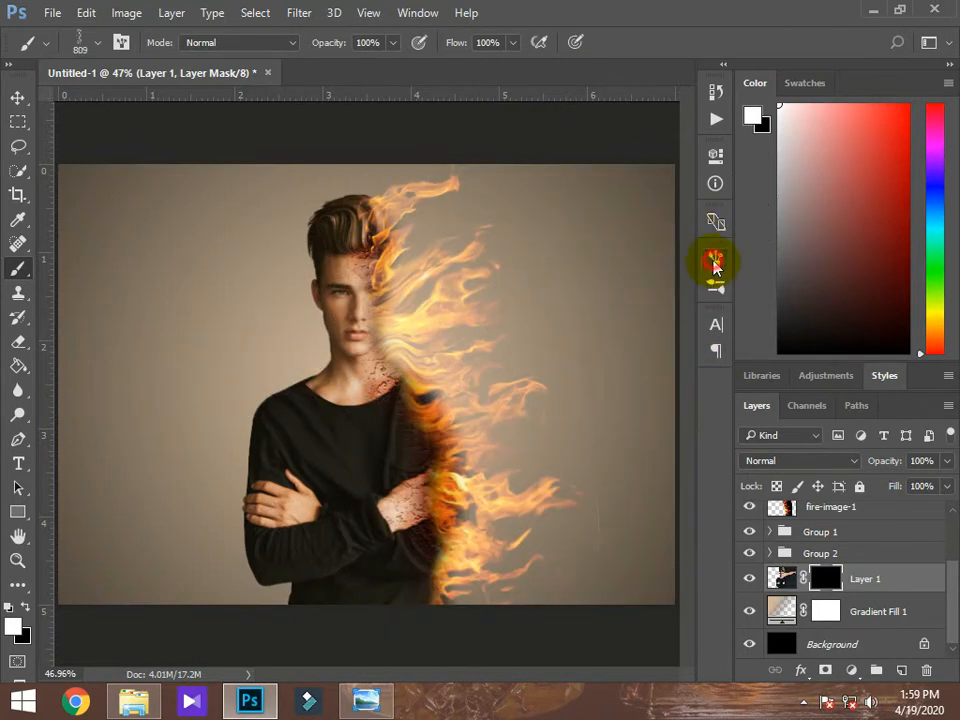
left_click(715, 262)
left_click_drag(661, 416, 658, 416)
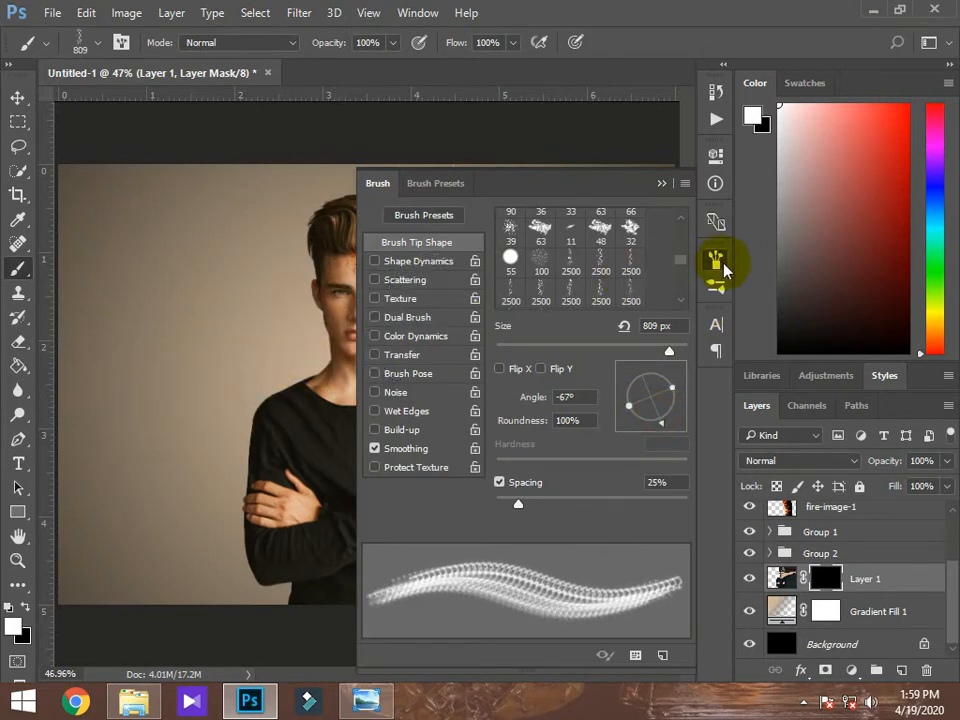
left_click(716, 260)
- Stamp smoke wisps on Layer 1's mask beside the arm at 809 px, near the hair at 477 px and beside the chest at 728 px
left_click(510, 515)
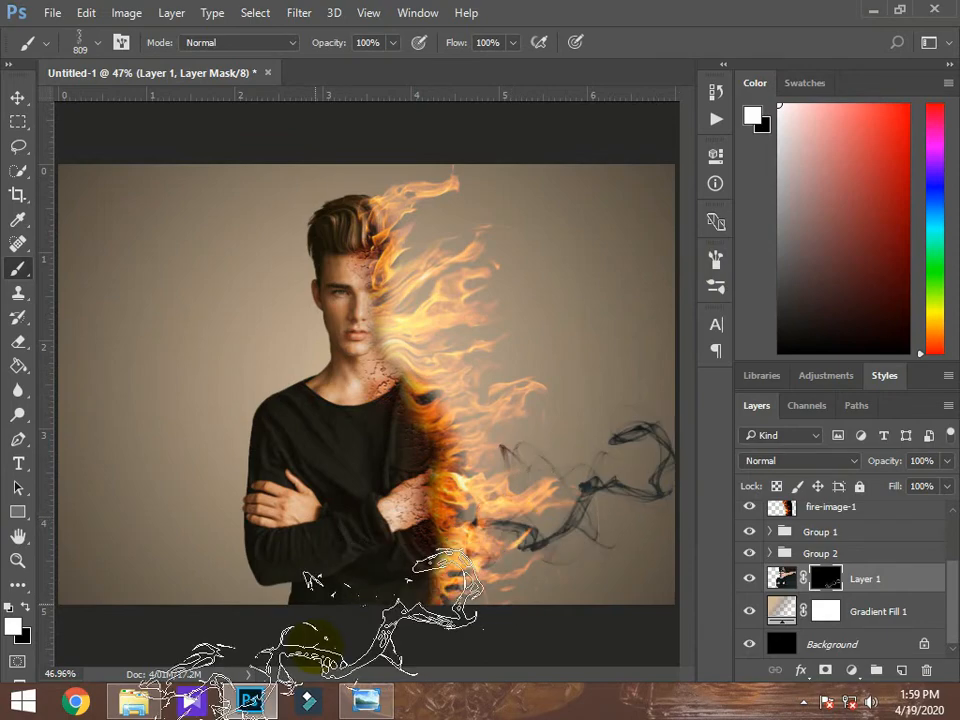
mouse_move(416, 245)
left_mouse_down()
mouse_move(380, 252)
mouse_move(429, 221)
left_mouse_up()
left_click(430, 220)
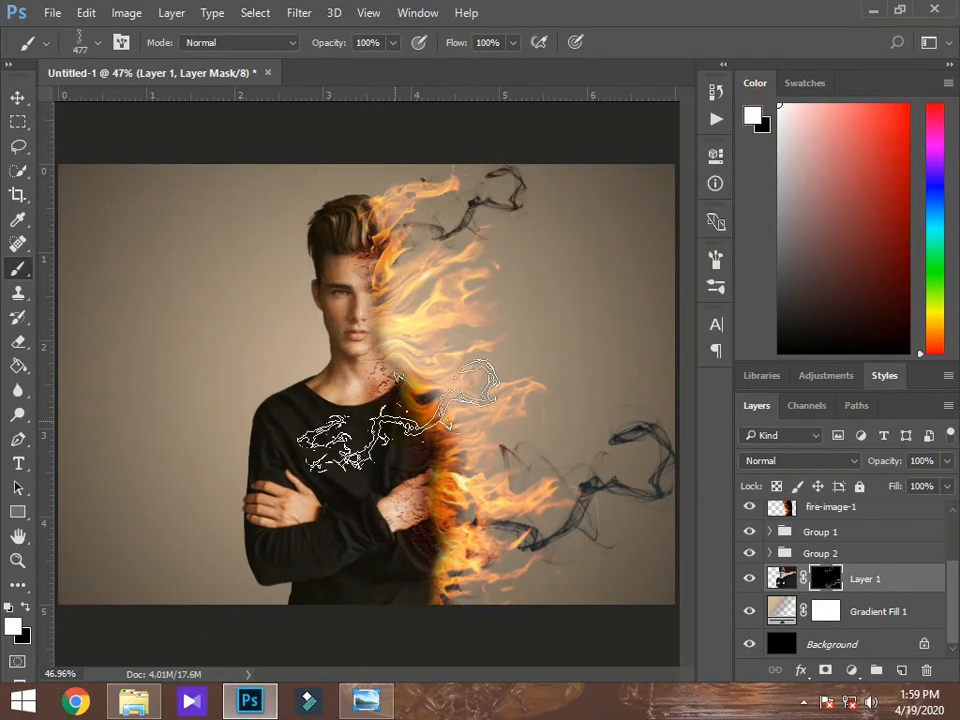
left_click_drag(456, 336, 509, 334)
left_click(510, 334)
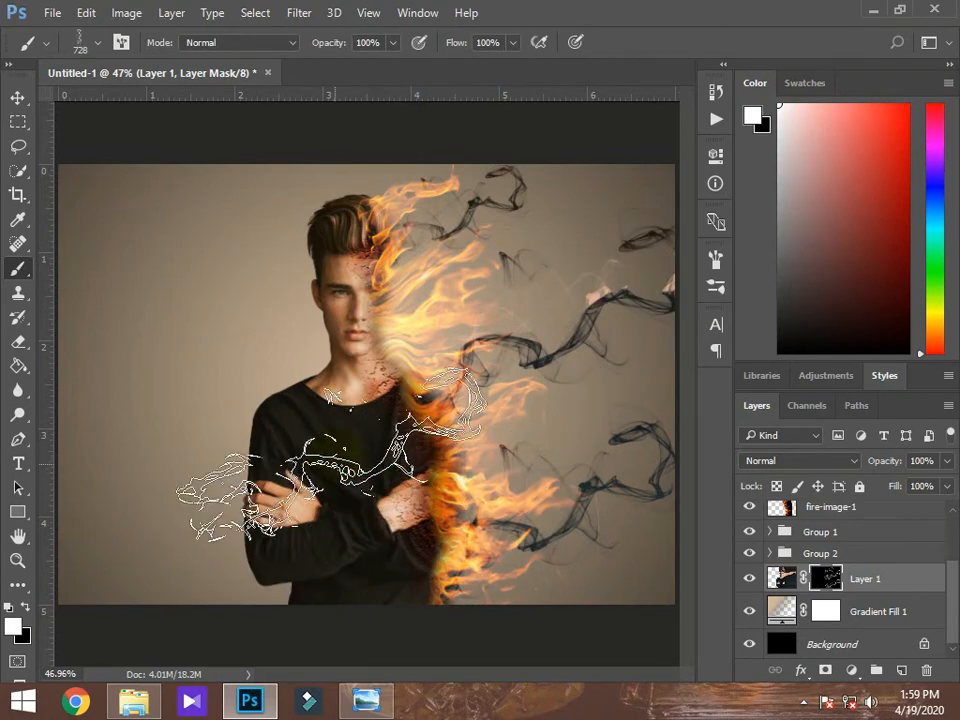
- Choose a different 2500 px smoke brush preset and reduce its size to 907 px
left_click(97, 45)
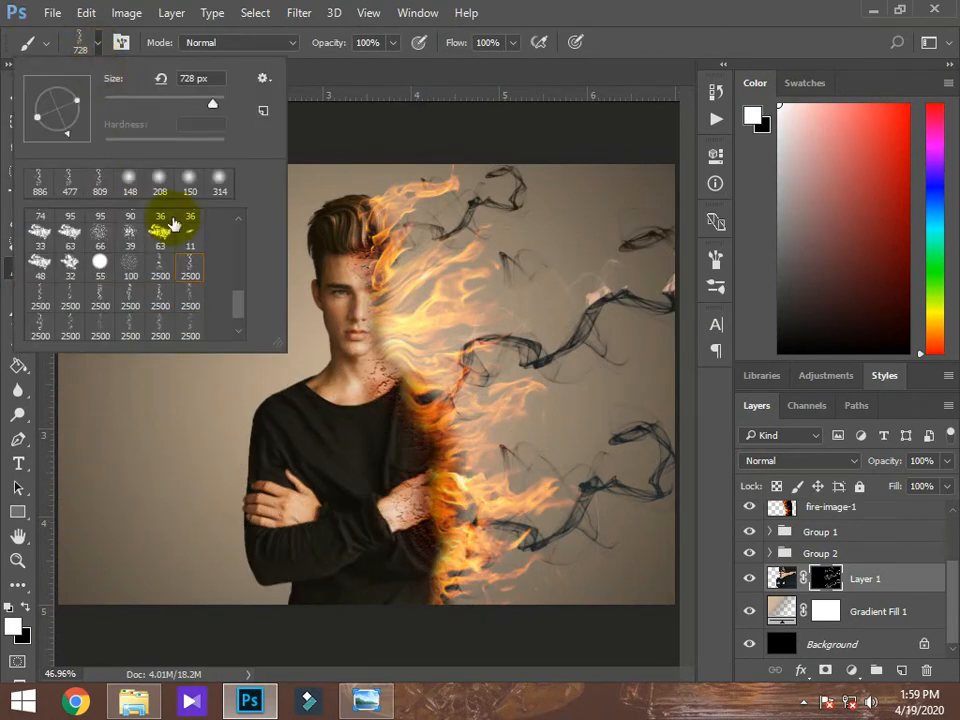
left_click(104, 293)
mouse_move(450, 422)
left_mouse_down()
mouse_move(255, 450)
mouse_move(190, 445)
left_mouse_up()
mouse_move(410, 412)
left_mouse_down()
mouse_move(358, 418)
mouse_move(478, 408)
left_mouse_up()
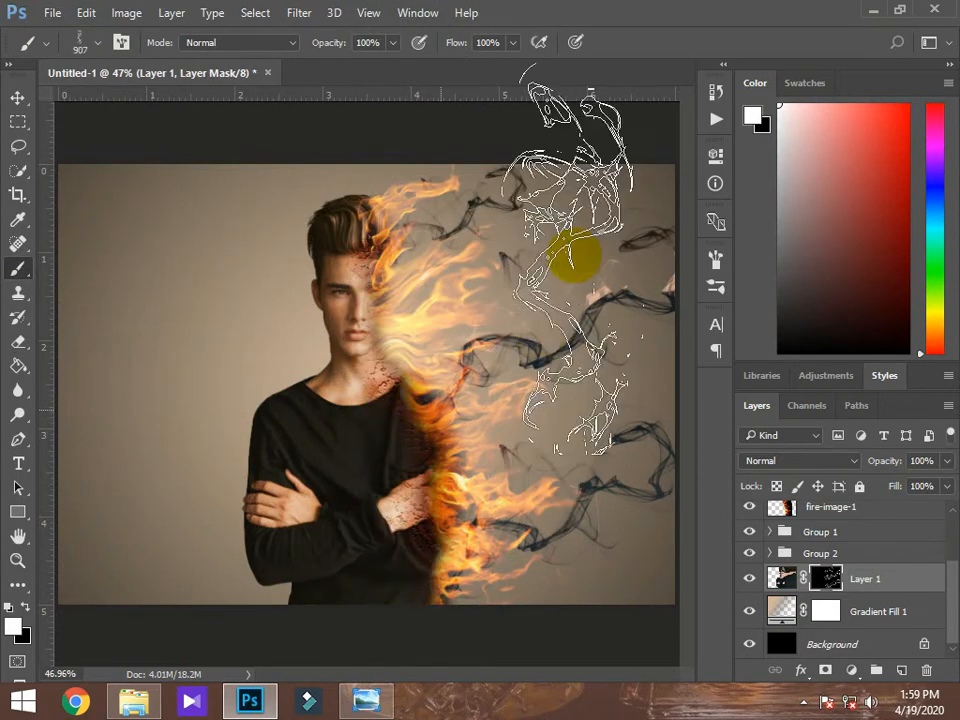
- Rotate the smoke brush to -68° and stamp two 809 px wisps on the mask, beside the head and beside the chest
left_click(716, 259)
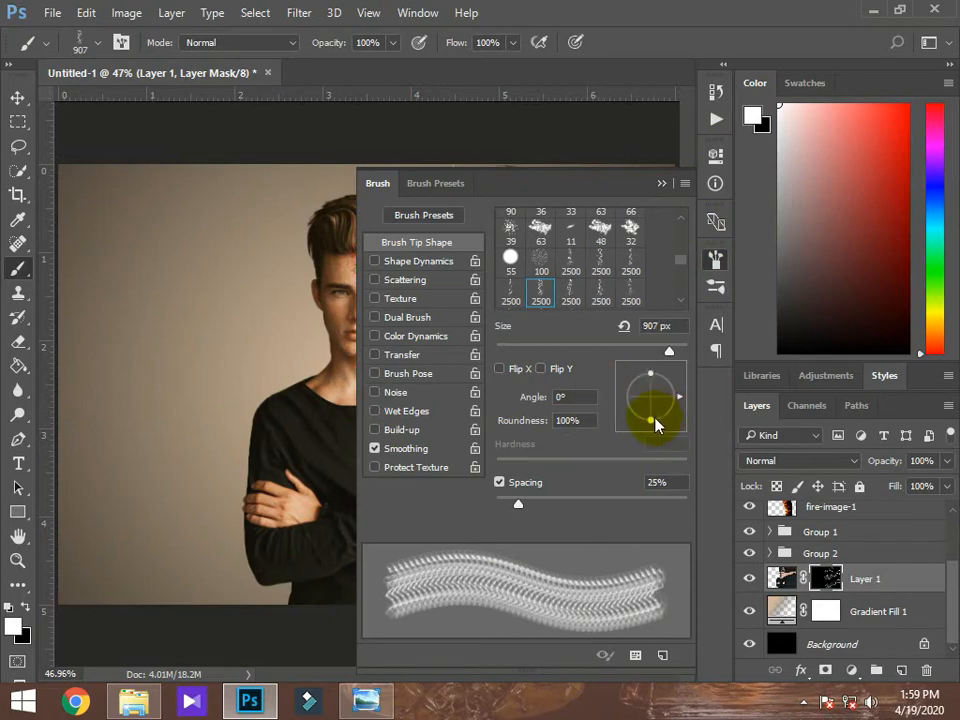
mouse_move(655, 425)
left_mouse_down()
mouse_move(321, 353)
mouse_move(672, 450)
left_mouse_up()
left_click(717, 263)
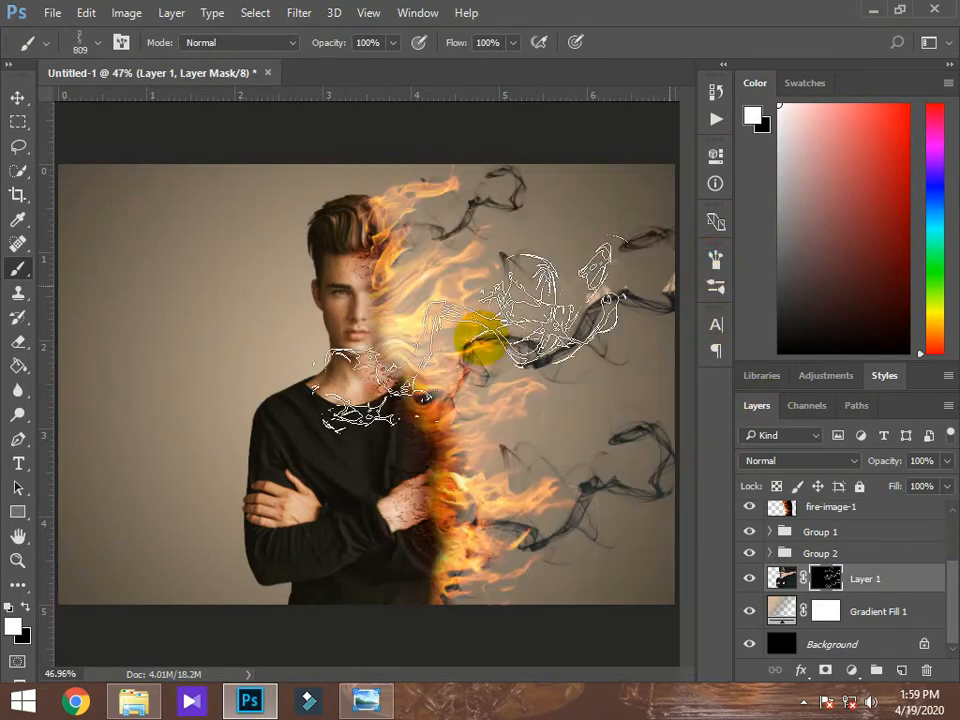
left_click(462, 305)
left_click(460, 488)
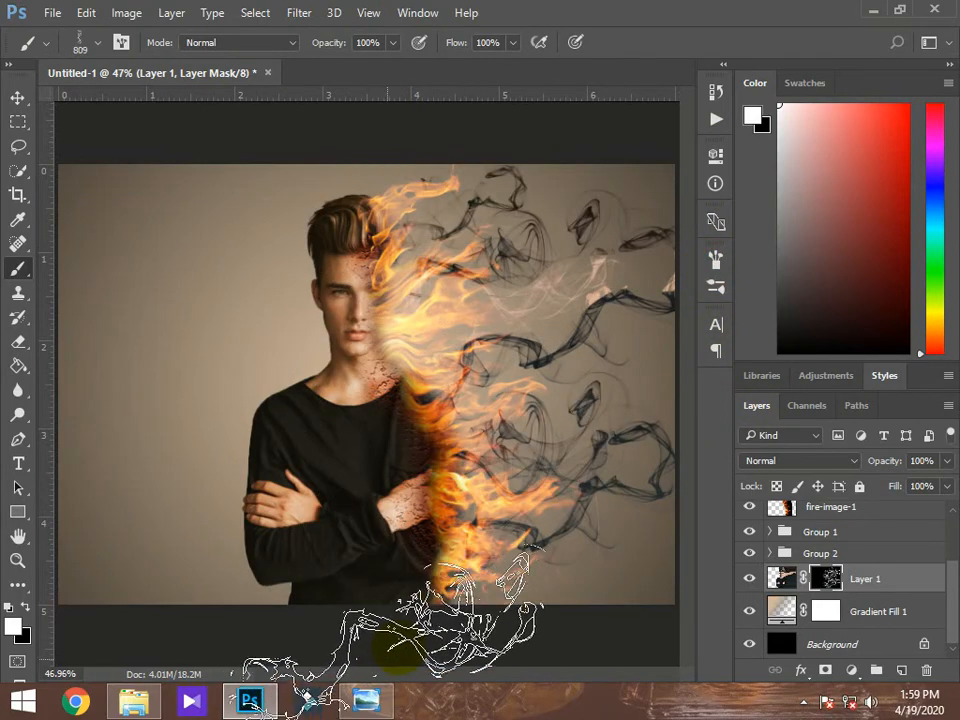
- Try stamping 613 px smoke over the hair, and undo the stamps
left_click_drag(330, 327, 288, 334)
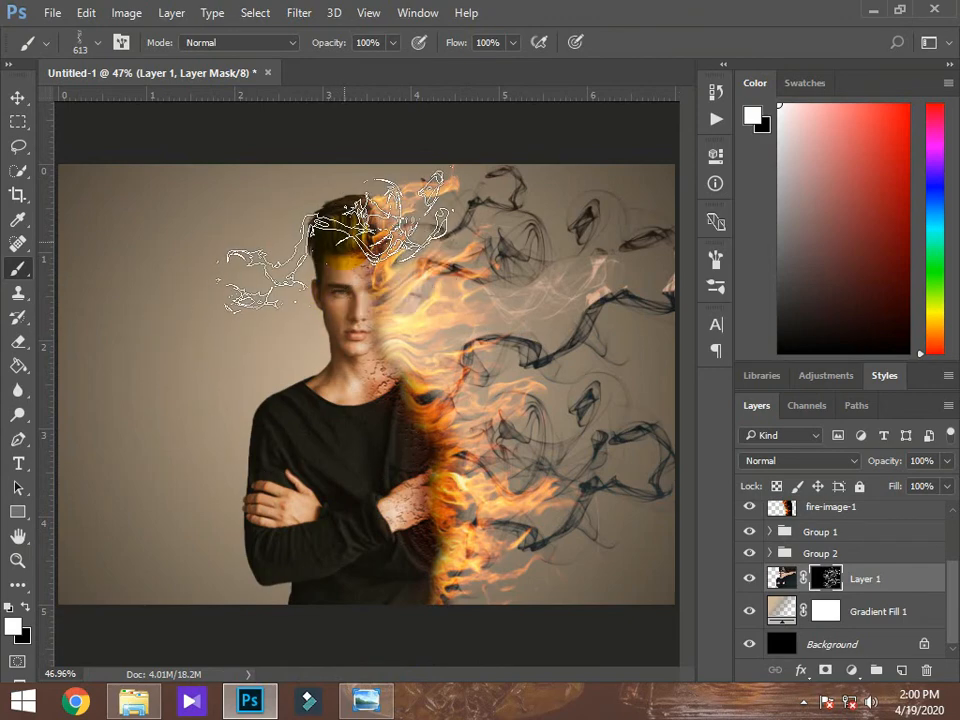
left_click(343, 238)
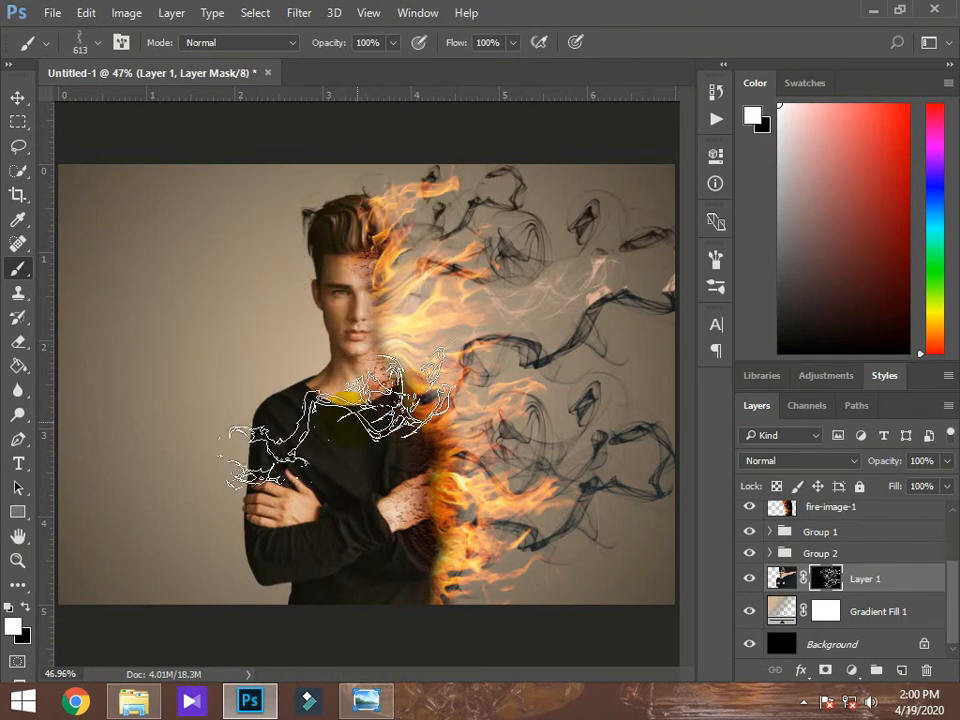
left_click(84, 13)
left_click(139, 62)
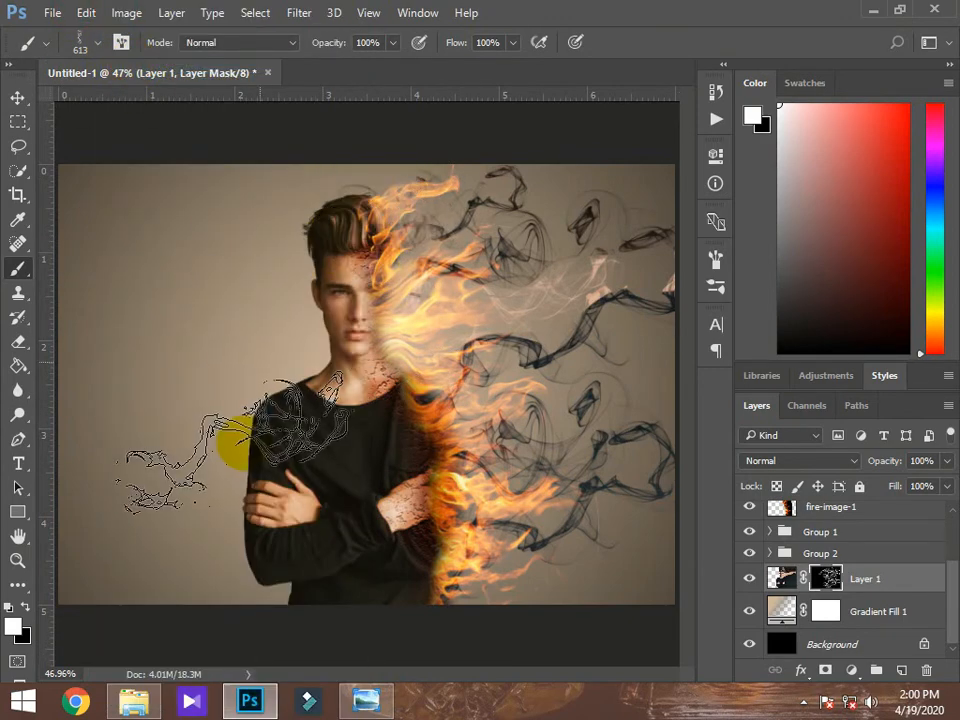
left_click(84, 13)
left_click(132, 62)
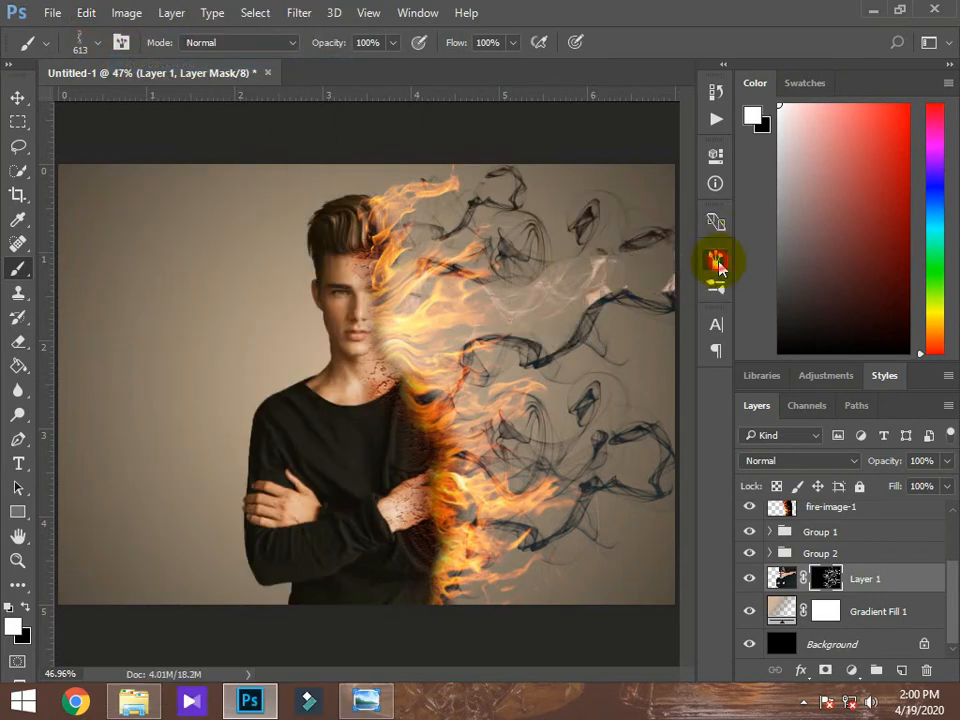
- Rotate the smoke brush to -29°, reduce it to 504 px and stamp a wisp above the hair
left_click(716, 260)
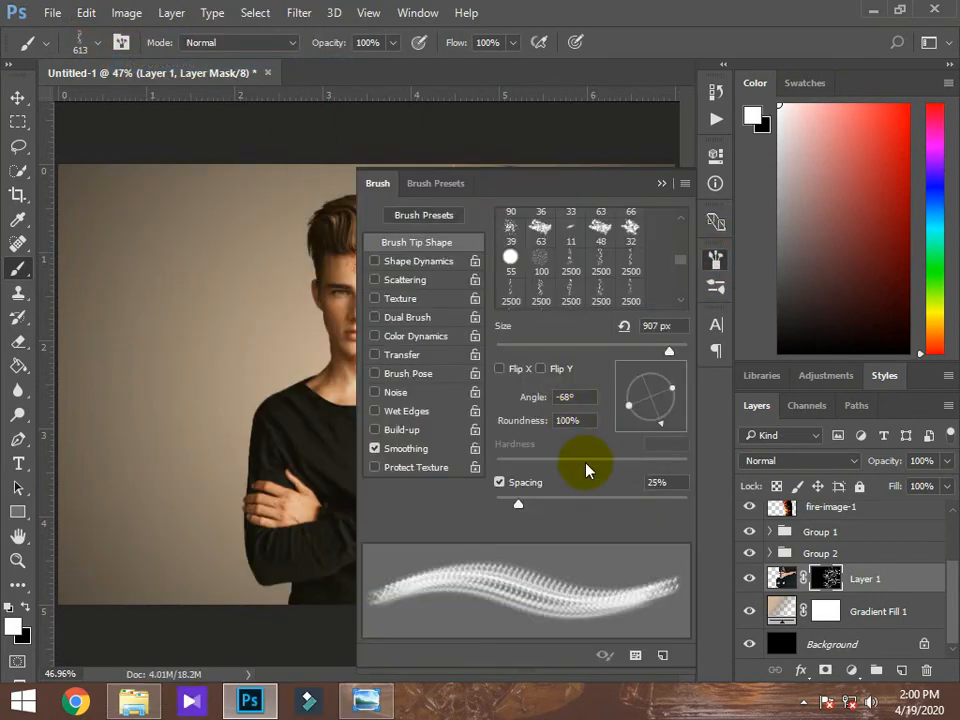
left_click(672, 411)
left_click(717, 260)
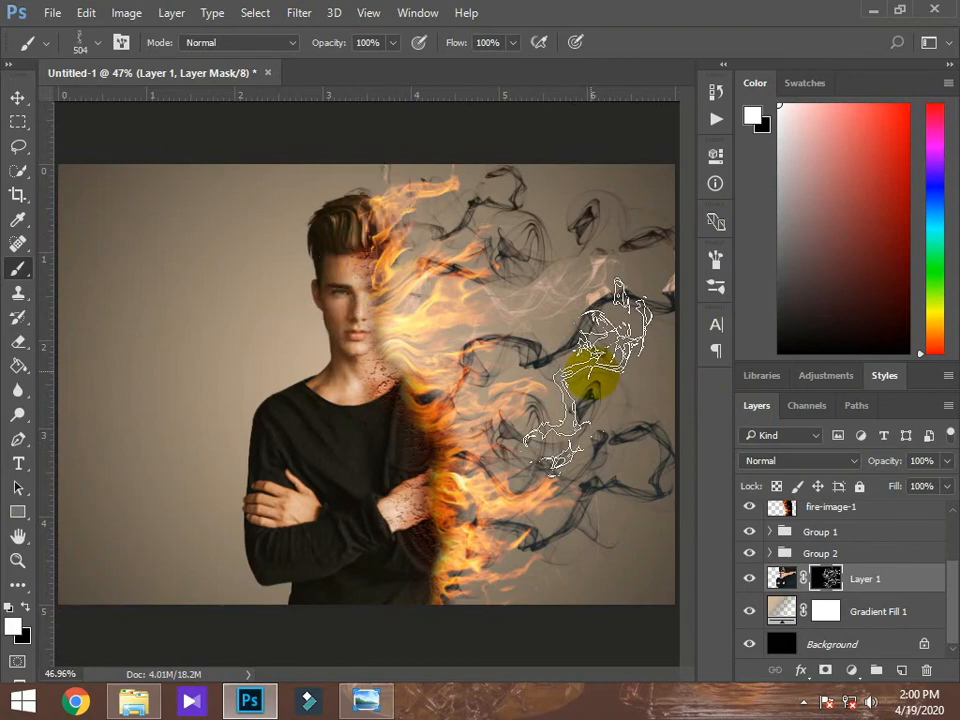
scroll(363, 577, "down", 1)
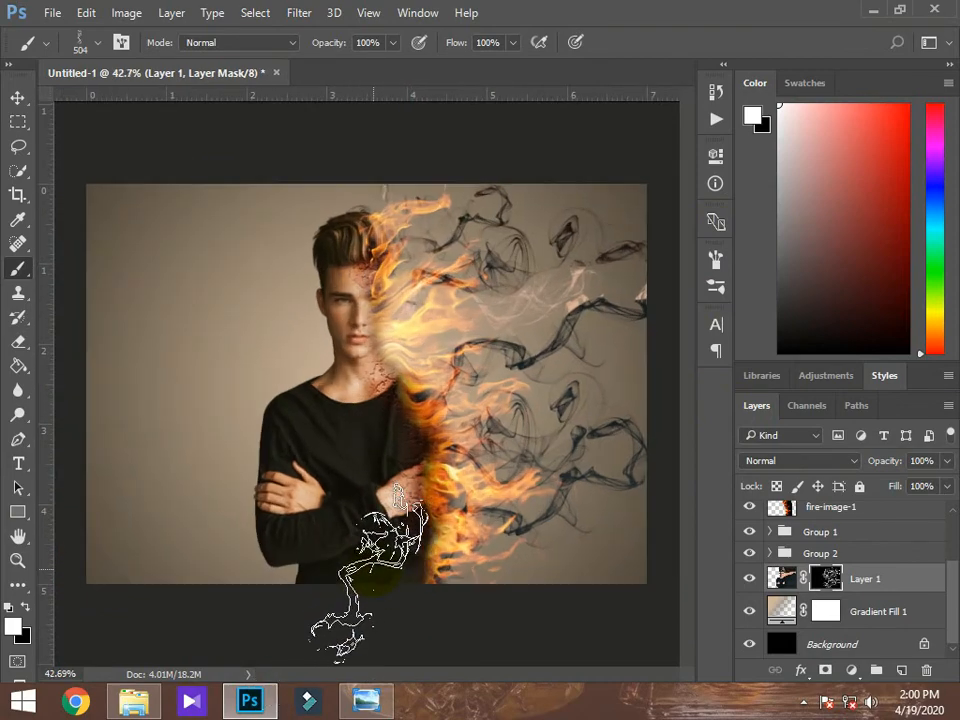
- Rotate the 504 px smoke brush to -67° and stamp a wisp below the flames at the image's lower edge
left_click(716, 260)
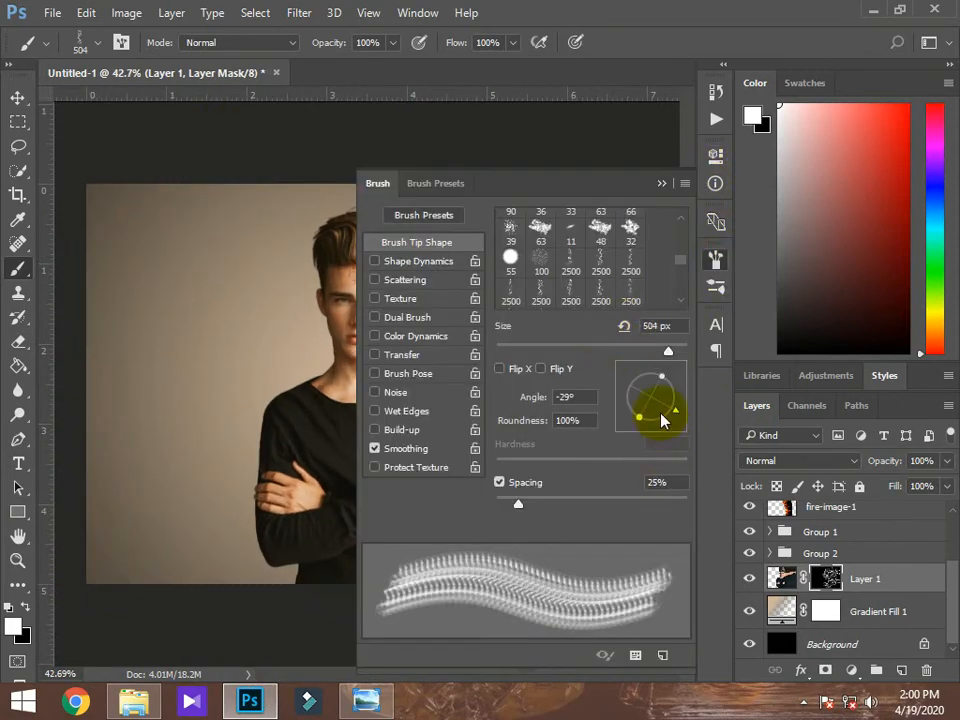
left_click(660, 414)
left_click(716, 260)
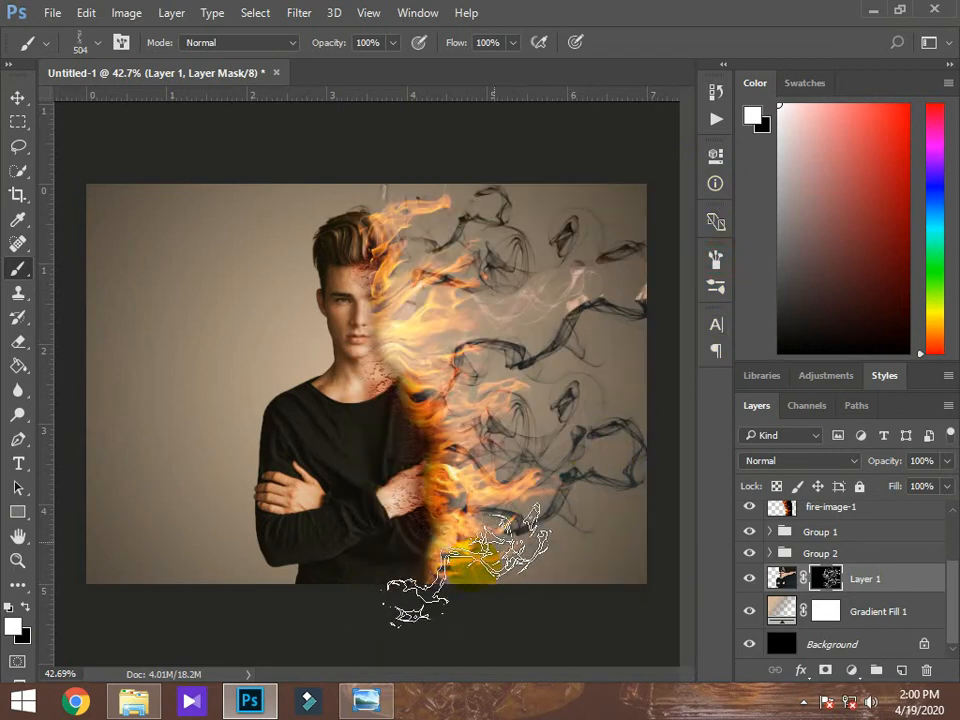
left_click(716, 260)
left_click(716, 260)
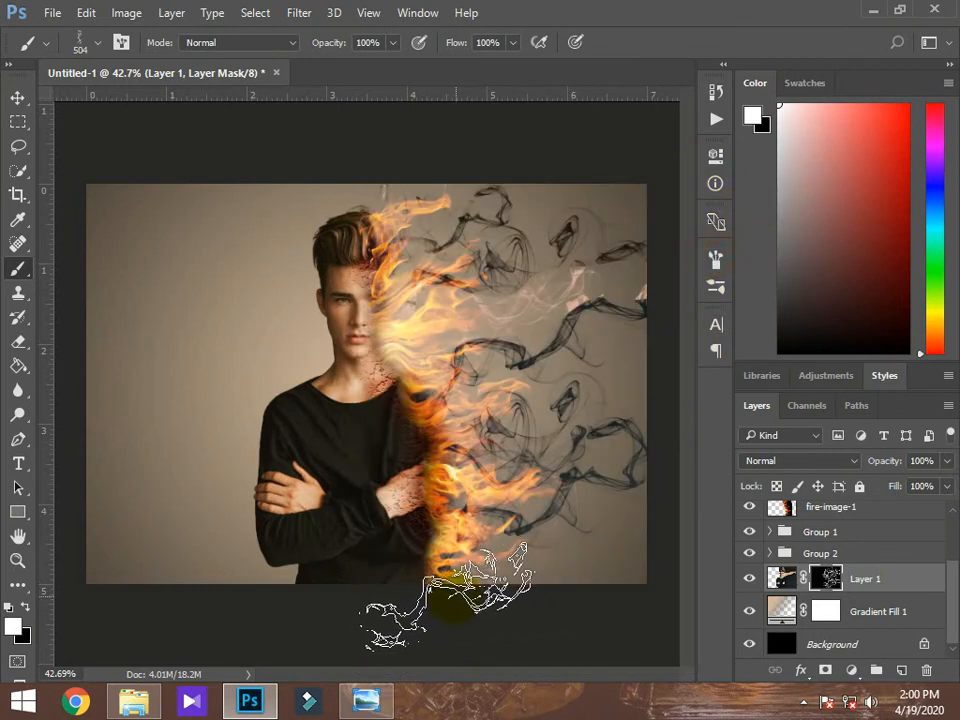
scroll(439, 386, "down", 1)
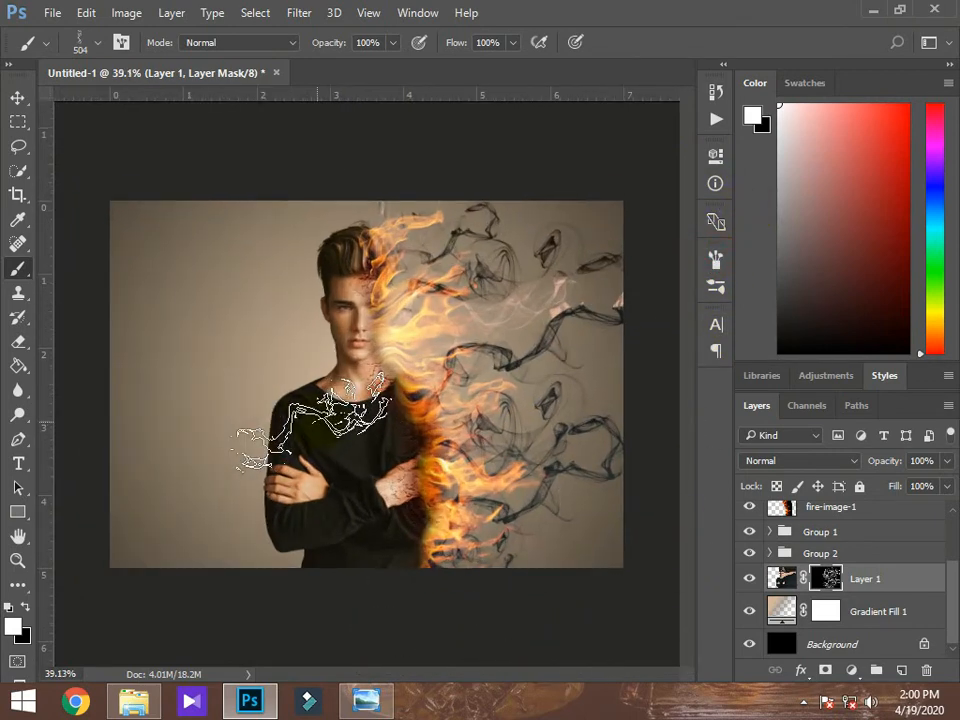
- Switch to the Move tool and compare the composition with the Untitled-3 reference image in Windows Photo Viewer
left_click(17, 97)
scroll(417, 464, "down", 1)
scroll(417, 464, "up", 1)
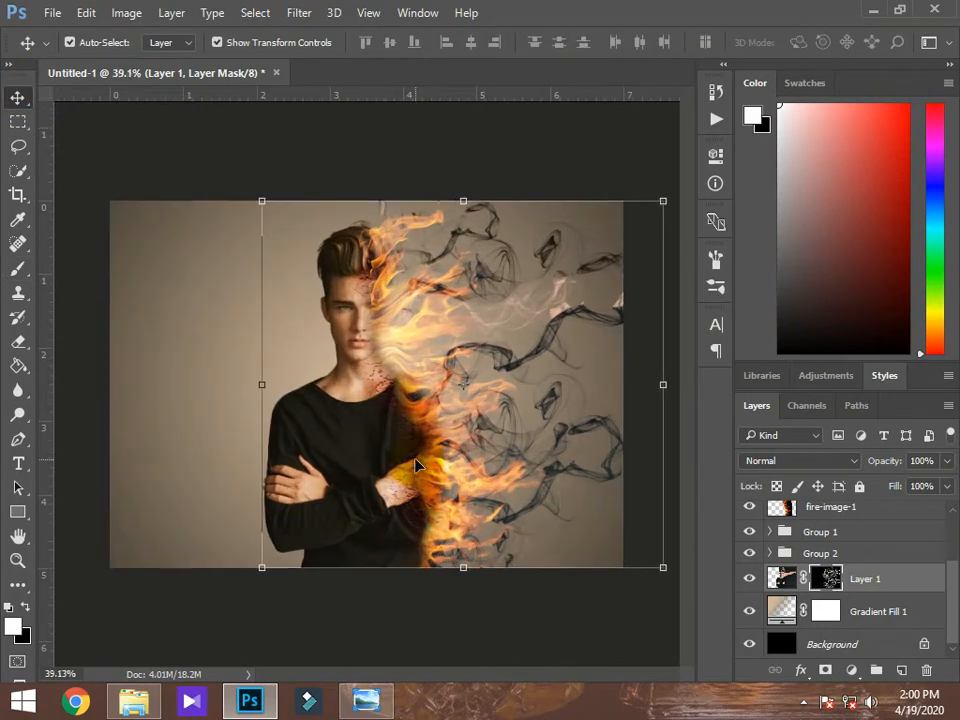
left_click(366, 700)
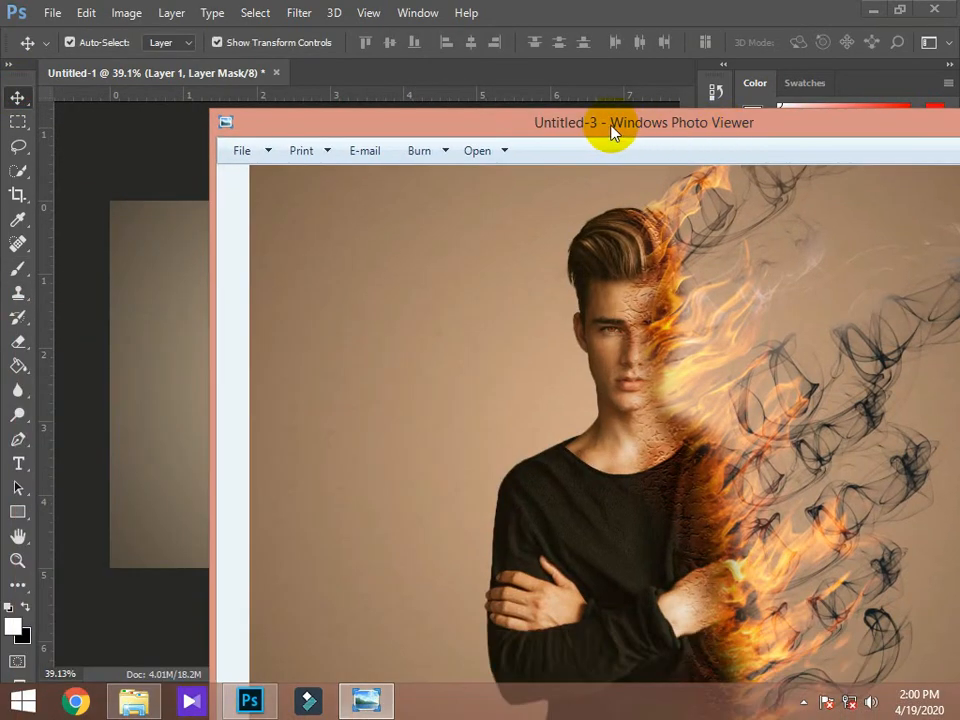
left_click_drag(611, 133, 446, 471)
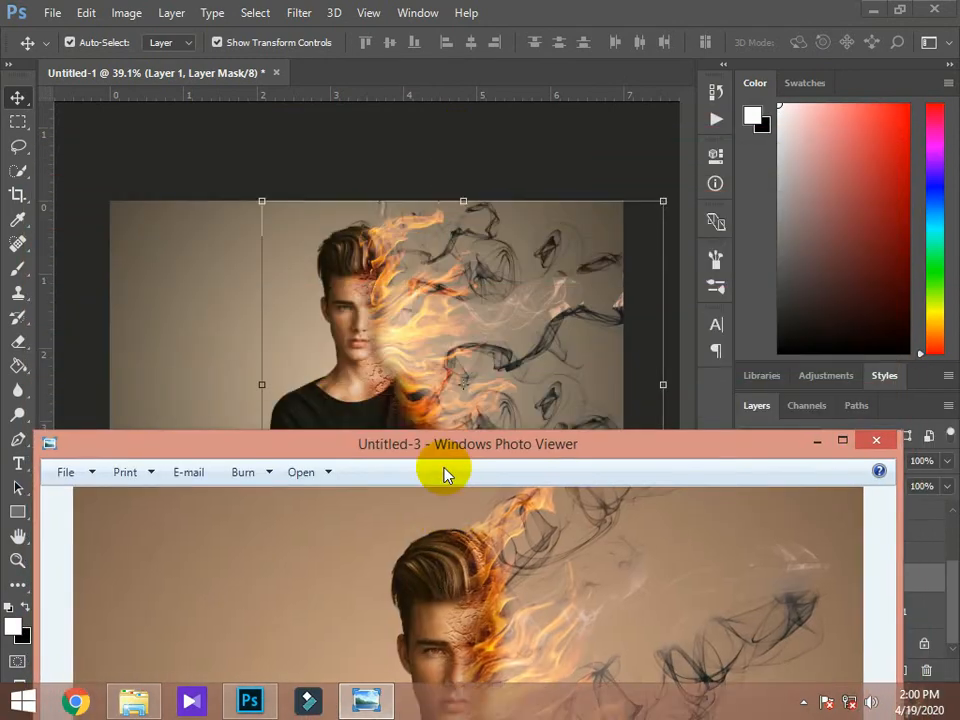
left_click(833, 468)
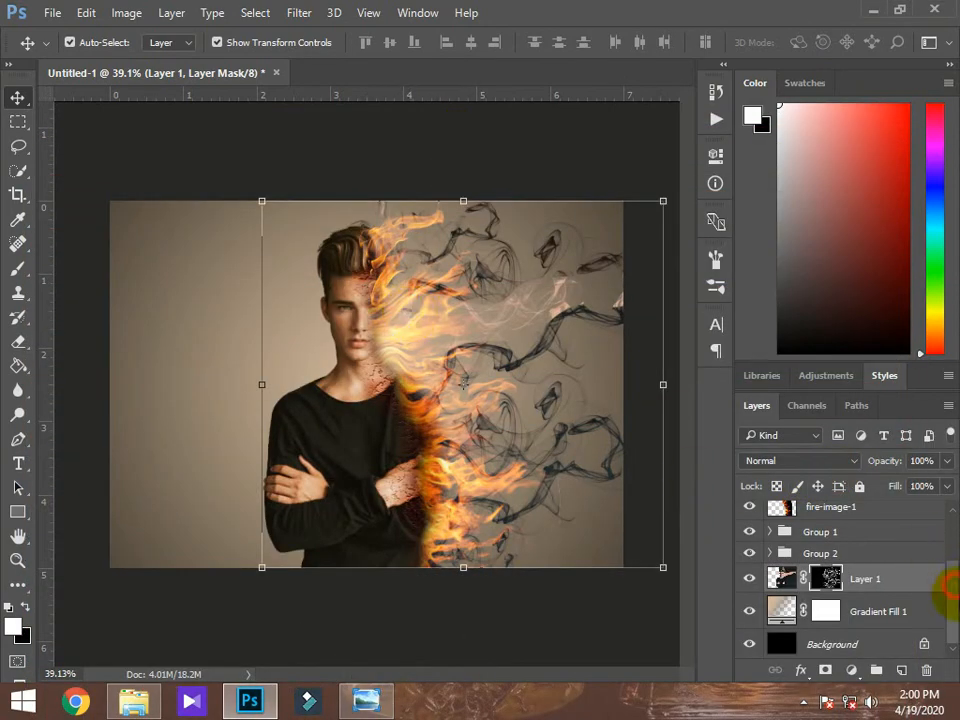
- Add a Color Balance adjustment above the existing one in Group 2 and set its midtones Cyan–Red value to +77
left_click(769, 533)
left_click(769, 533)
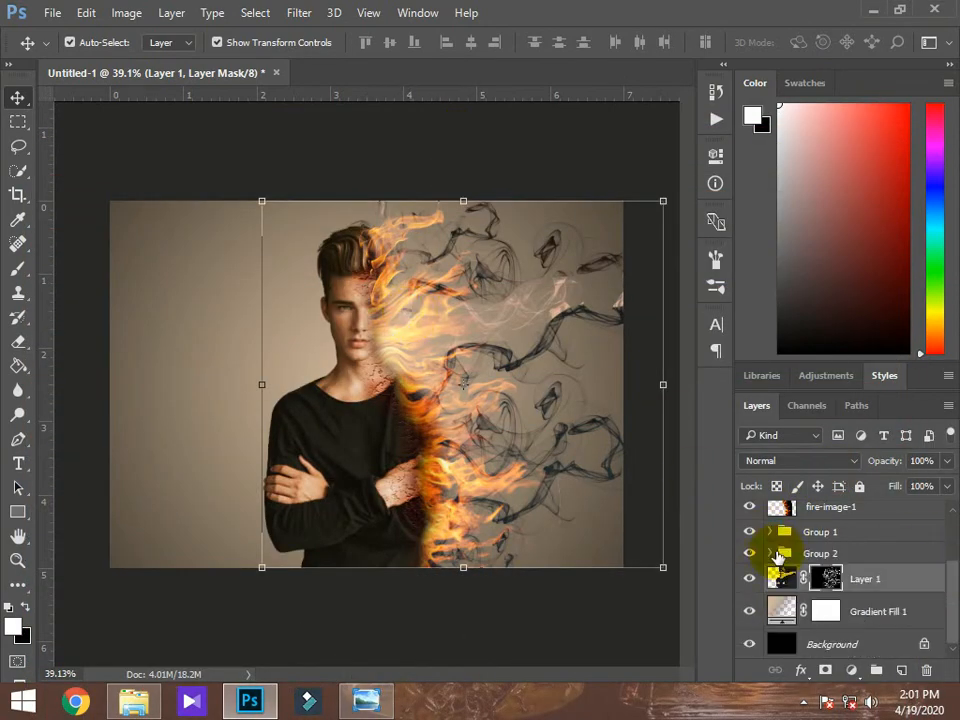
left_click(769, 551)
scroll(930, 594, "down", 1)
left_click(893, 547)
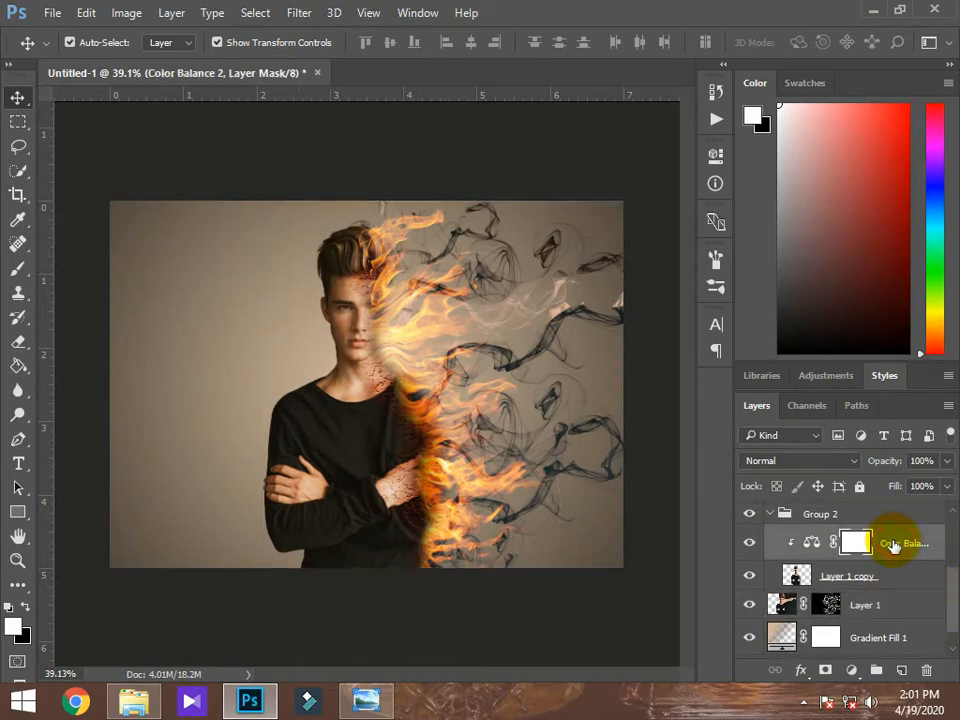
left_click(855, 676)
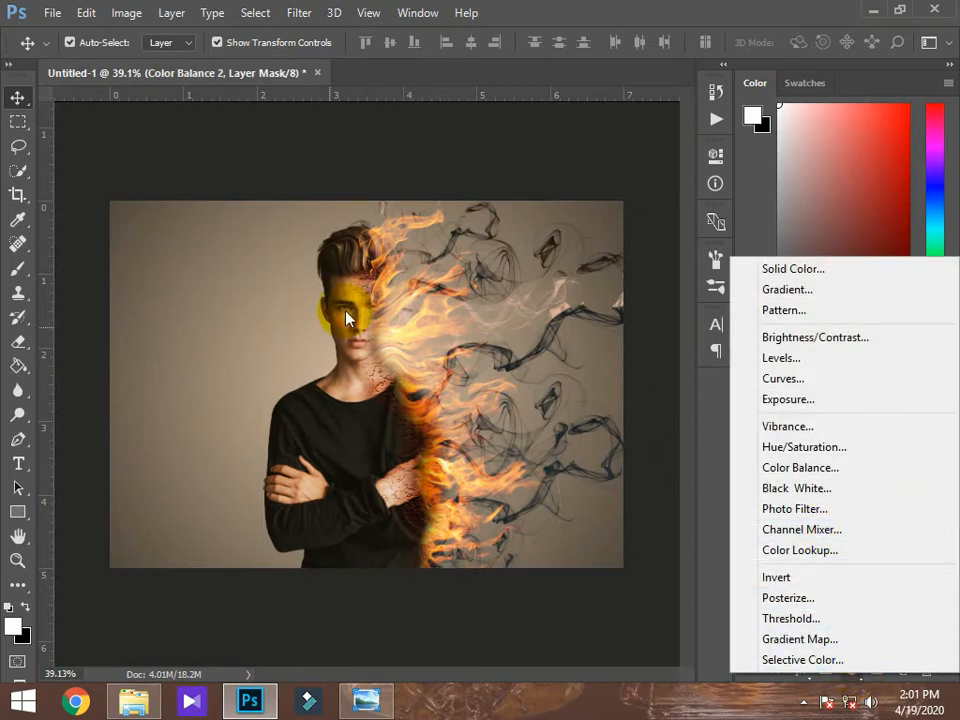
left_click(818, 468)
left_click_drag(589, 246, 606, 256)
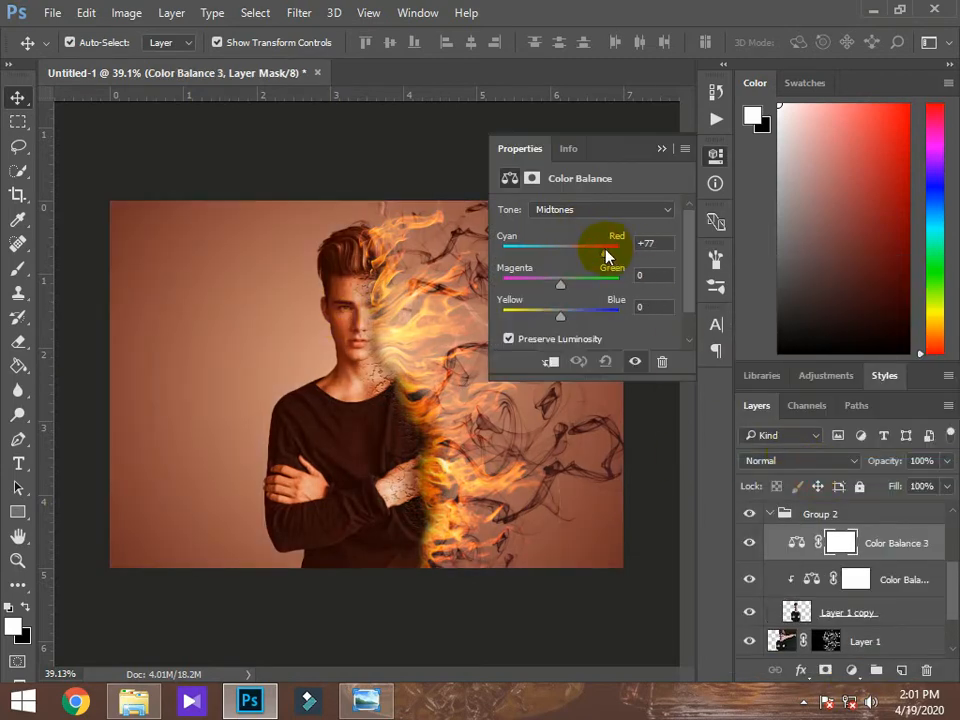
left_click(714, 158)
right_click(898, 542)
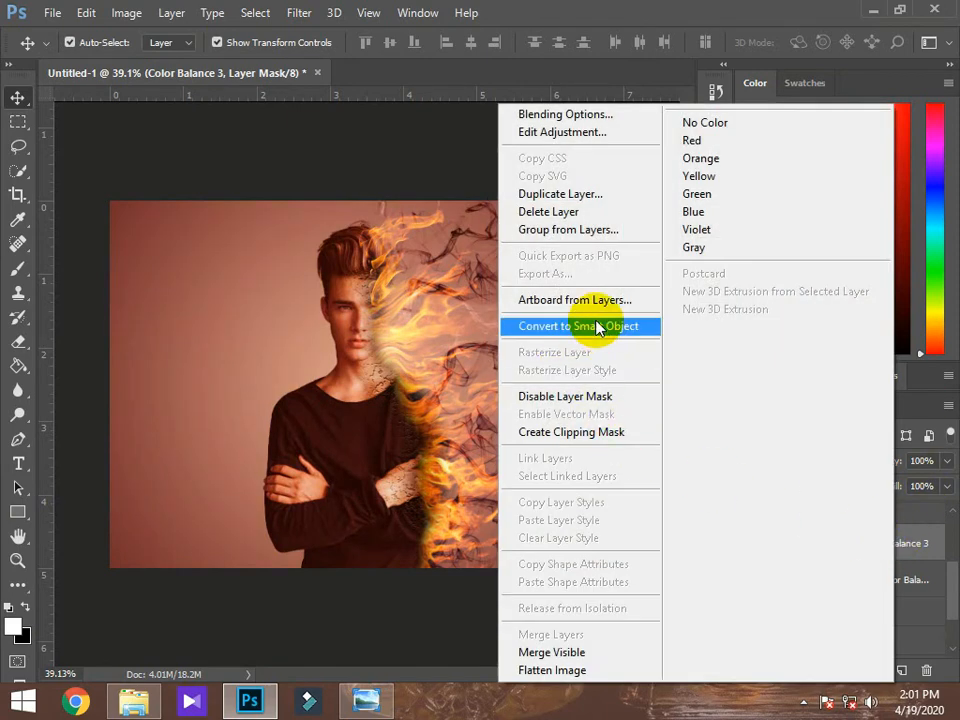
left_click(936, 545)
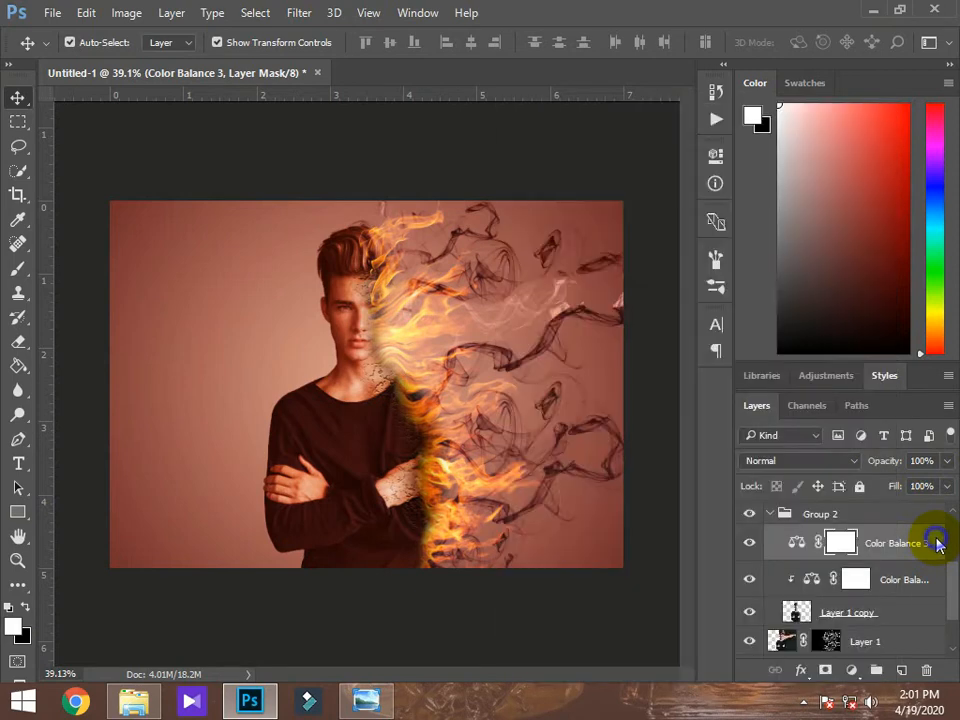
right_click(936, 545)
left_click(940, 548)
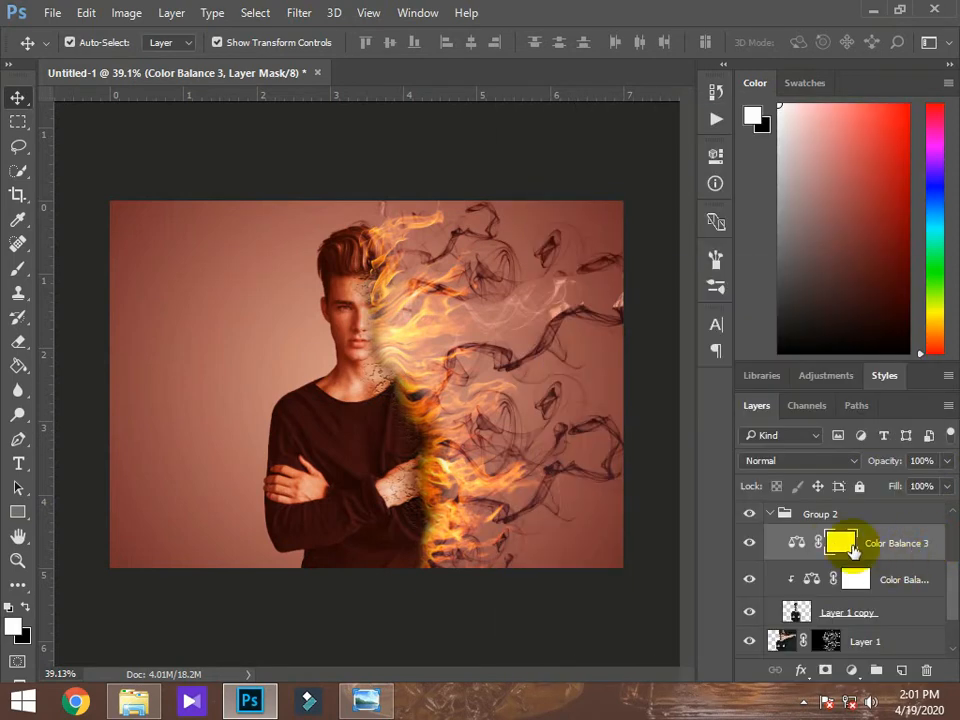
- Invert the Color Balance 3 layer mask to black and choose the soft round Brush preset
key("ctrl+i")
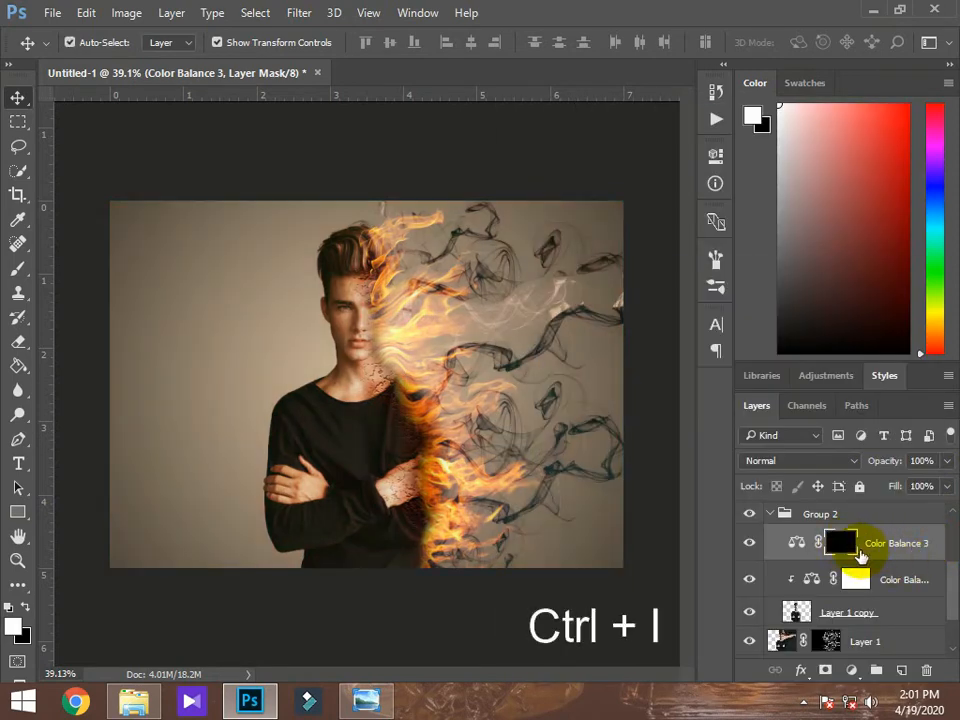
scroll(321, 236, "up", 5)
left_click(17, 268)
left_click(121, 42)
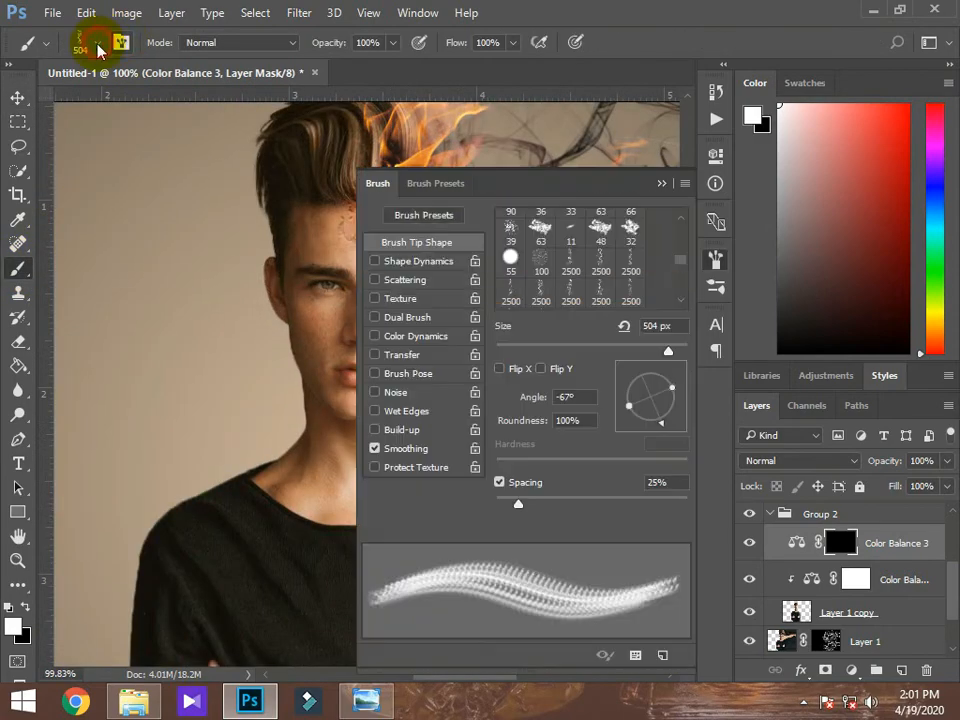
left_click(85, 42)
scroll(129, 240, "up", 10)
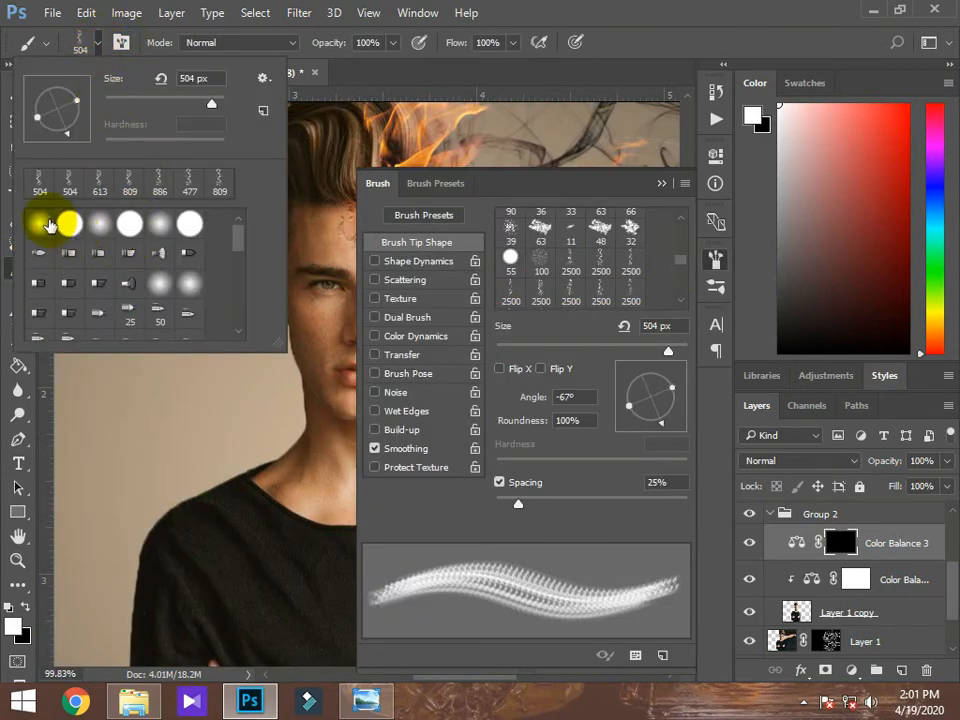
left_click(45, 224)
left_click(715, 259)
- Reduce the brush to 2 px and paint white over the man's iris on the Color Balance 3 mask to redden it
right_click(349, 428, "alt")
mouse_move(349, 430)
left_mouse_down()
mouse_move(385, 684)
mouse_move(380, 712)
left_mouse_up()
left_click_drag(347, 394, 126, 372)
scroll(337, 281, "up", 5)
scroll(322, 290, "up", 6)
left_click_drag(353, 403, 232, 396)
mouse_move(298, 367)
left_mouse_down()
mouse_move(281, 372)
mouse_move(293, 339)
left_mouse_up()
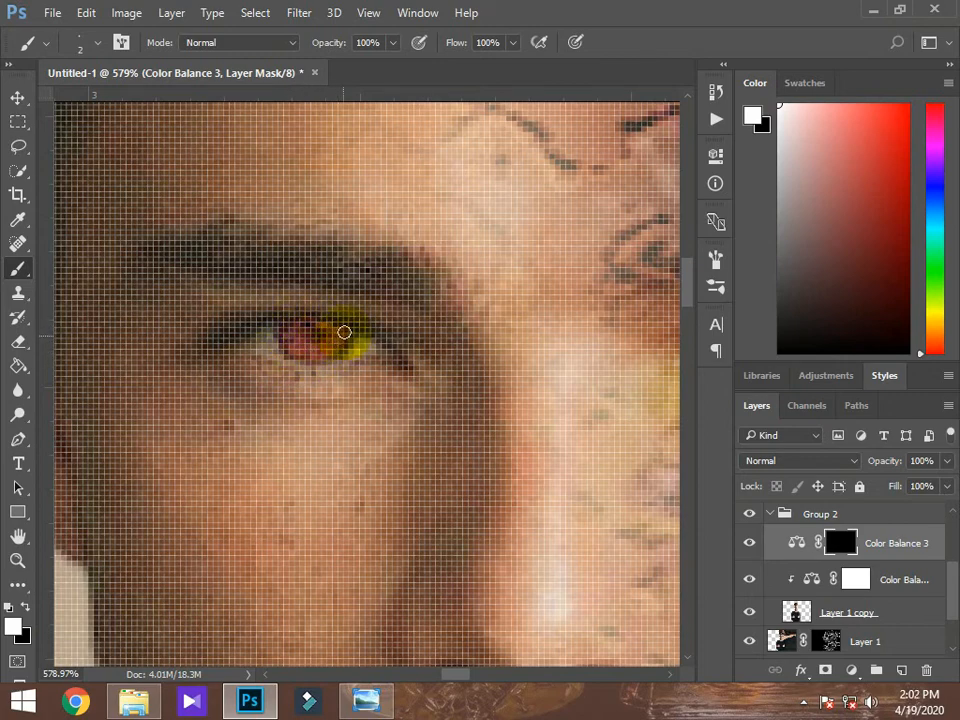
- Lower the Color Balance 3 layer's opacity to 83%
scroll(375, 435, "down", 10)
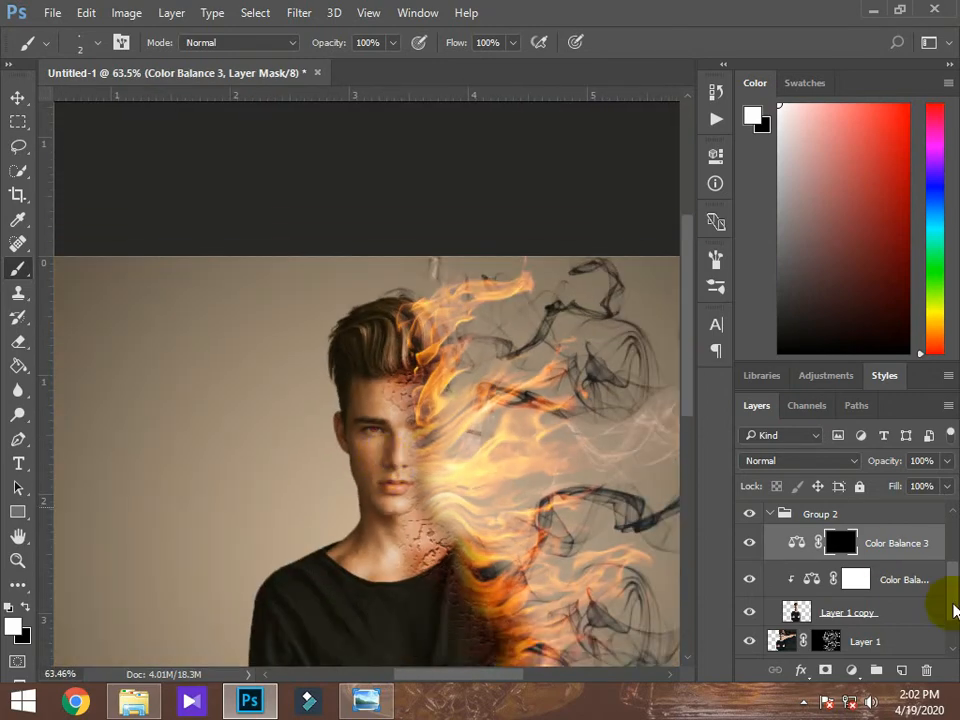
left_click(936, 460)
scroll(937, 459, "down", 19)
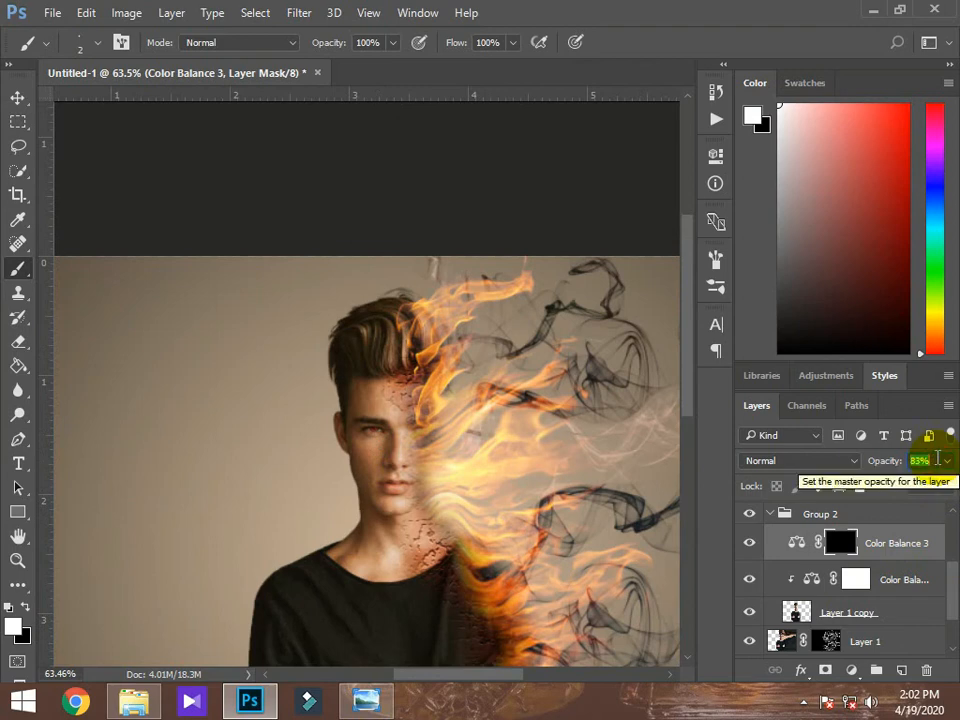
- Collapse Group 2 with its opacity at 100% and switch to the Move tool
left_click(772, 514)
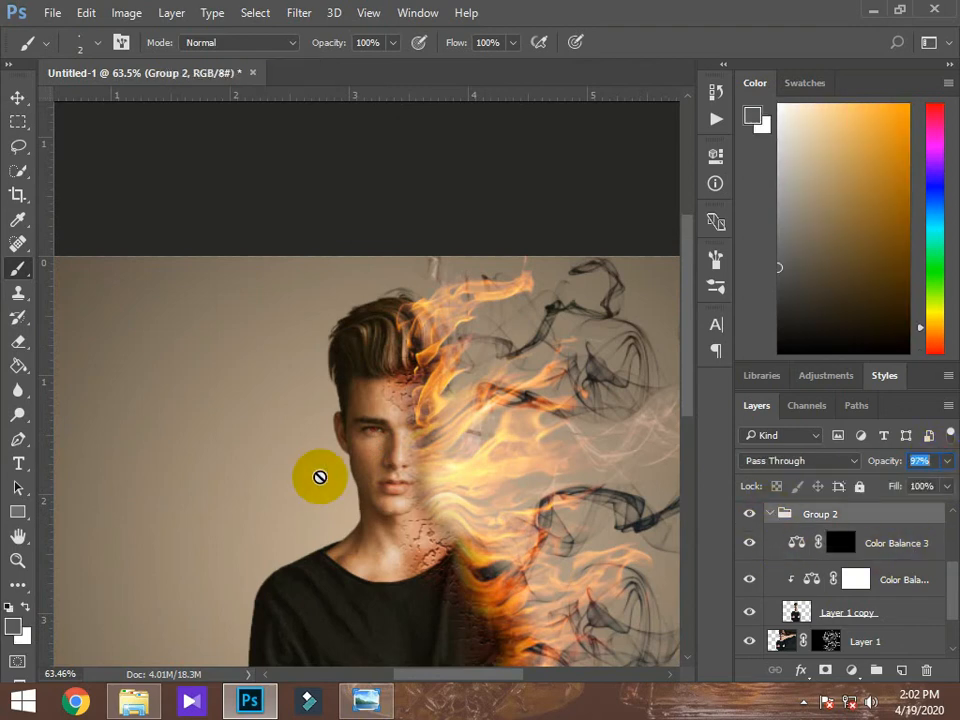
left_click(769, 514)
scroll(925, 580, "up", 3)
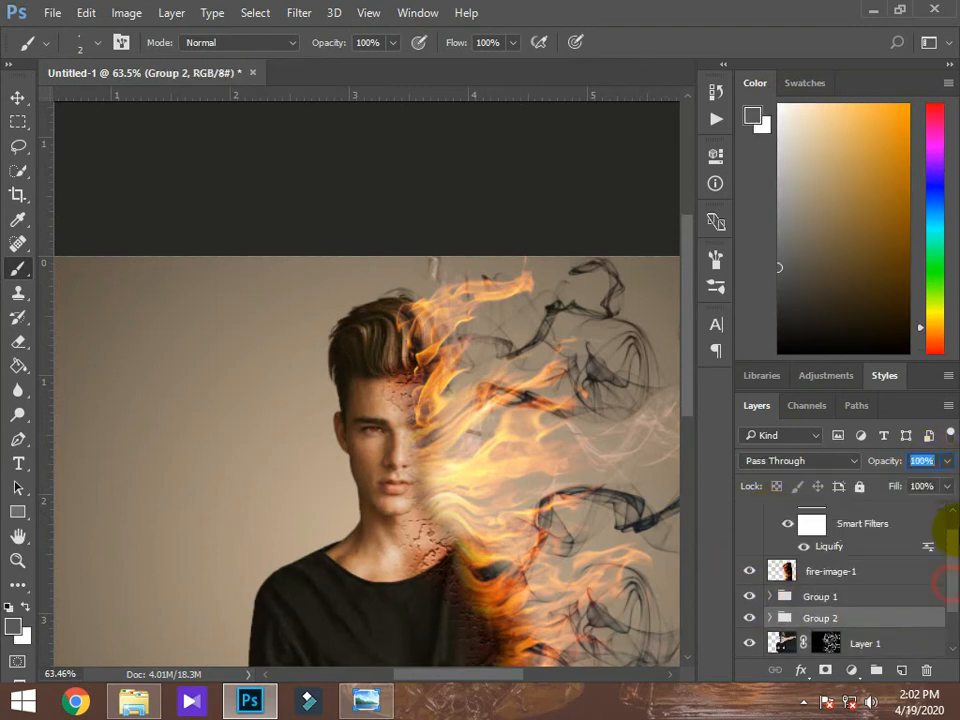
left_click(17, 98)
left_click(311, 176)
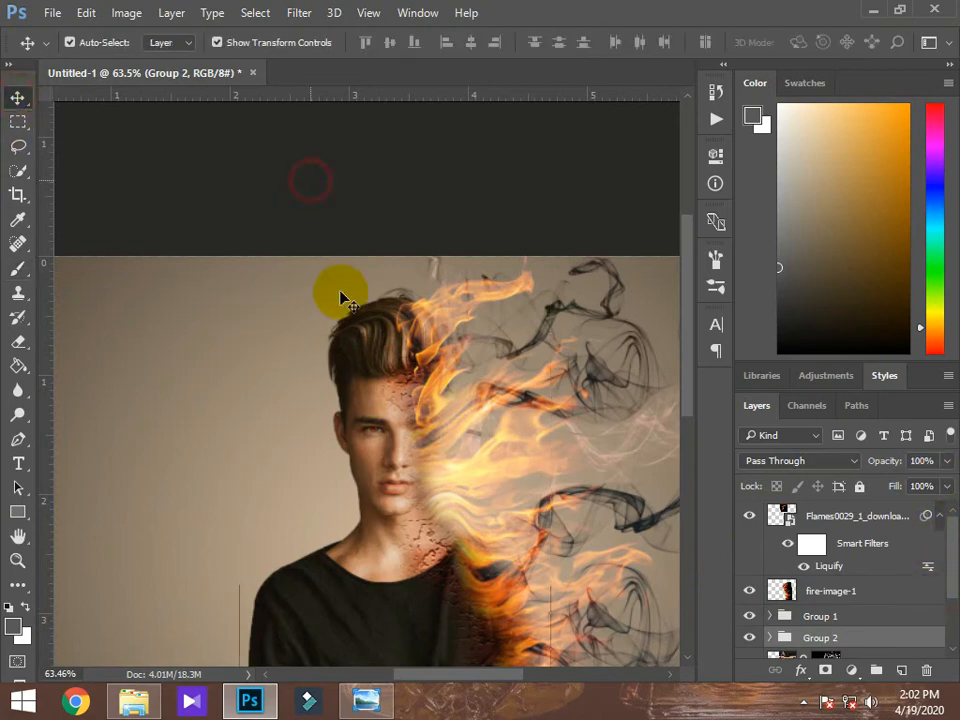
- Fit the image to the window, compare it with the Untitled-3 reference in Windows Photo Viewer and close the viewer
key("ctrl+0")
left_click(366, 701)
left_click_drag(499, 470, 380, 400)
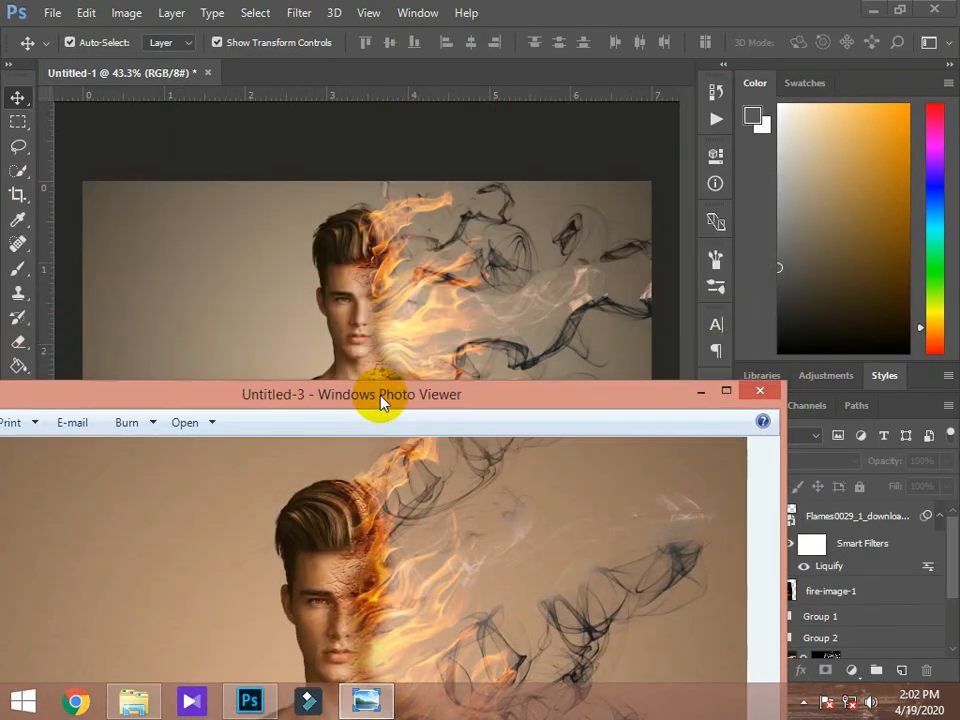
left_click(759, 391)
- Add a Color Balance adjustment directly above Gradient Fill 1 and set its midtones Yellow–Blue value to -19
scroll(934, 580, "down", 3)
left_click(876, 607)
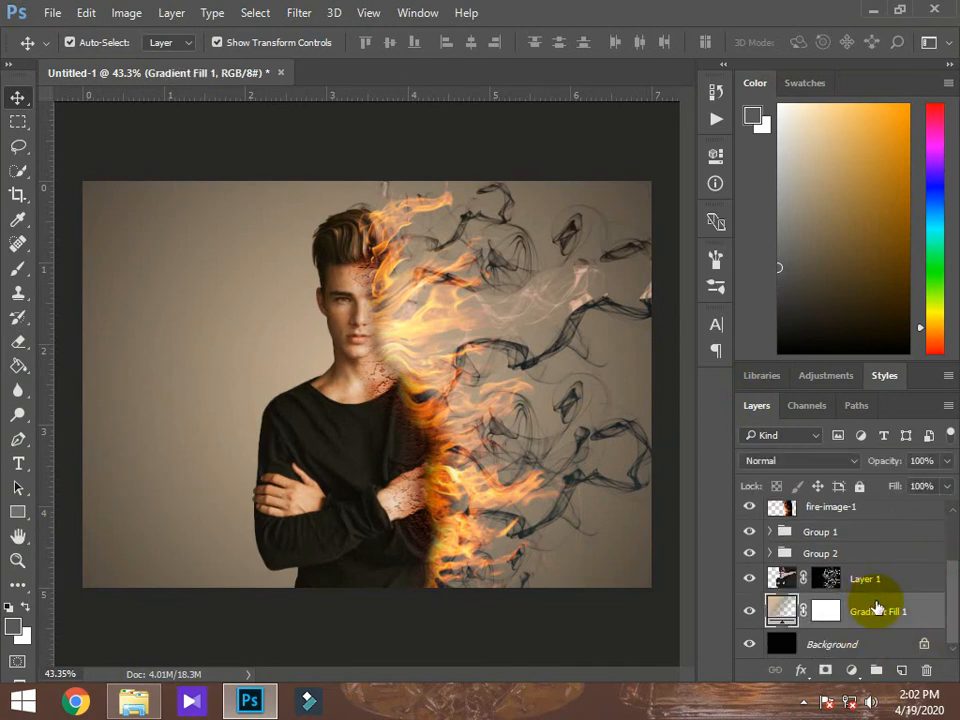
left_click(851, 670)
left_click(785, 463)
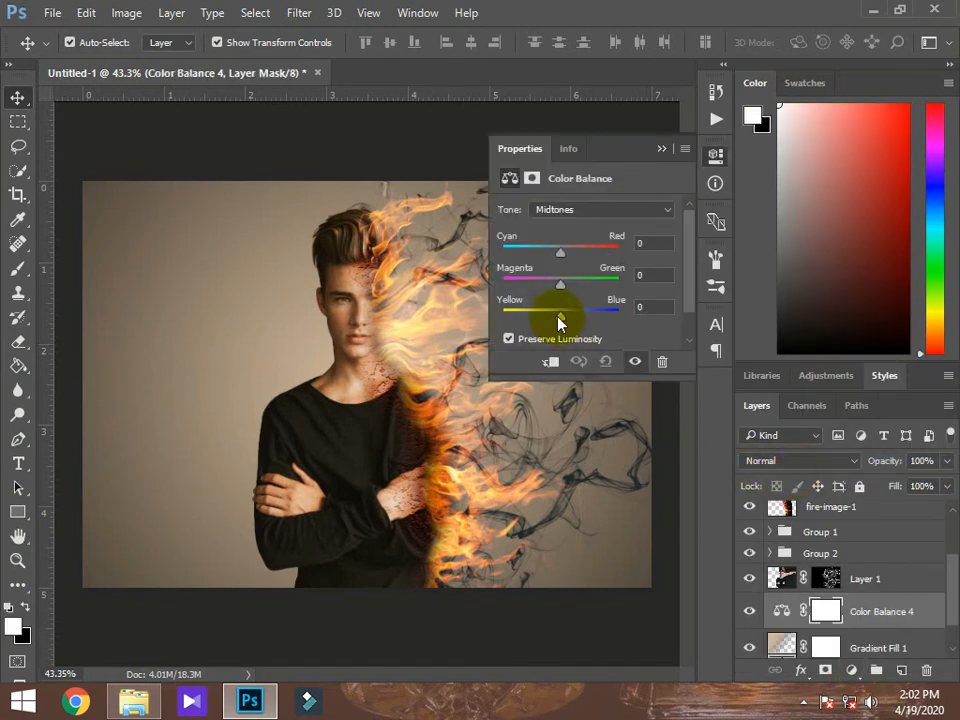
left_click_drag(547, 323, 553, 321)
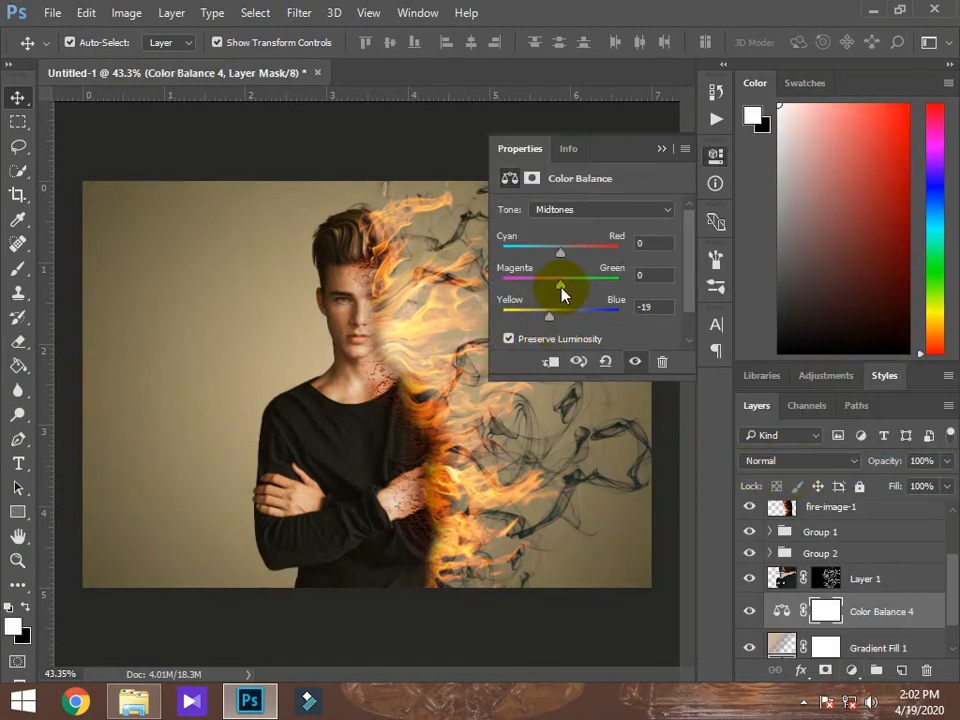
left_click(716, 155)
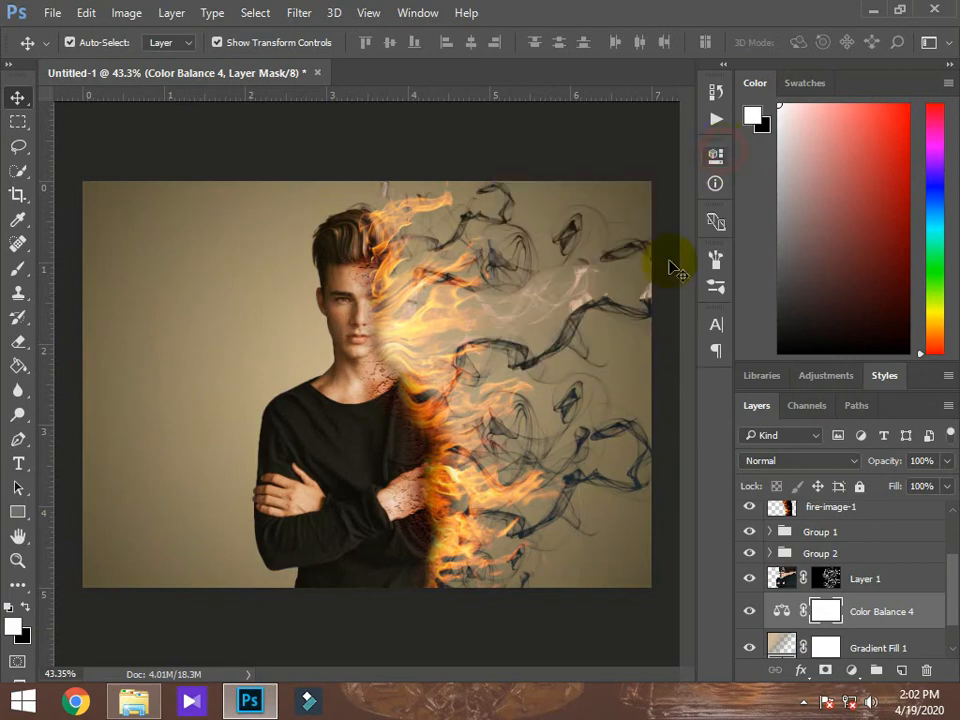
scroll(424, 456, "down", 2)
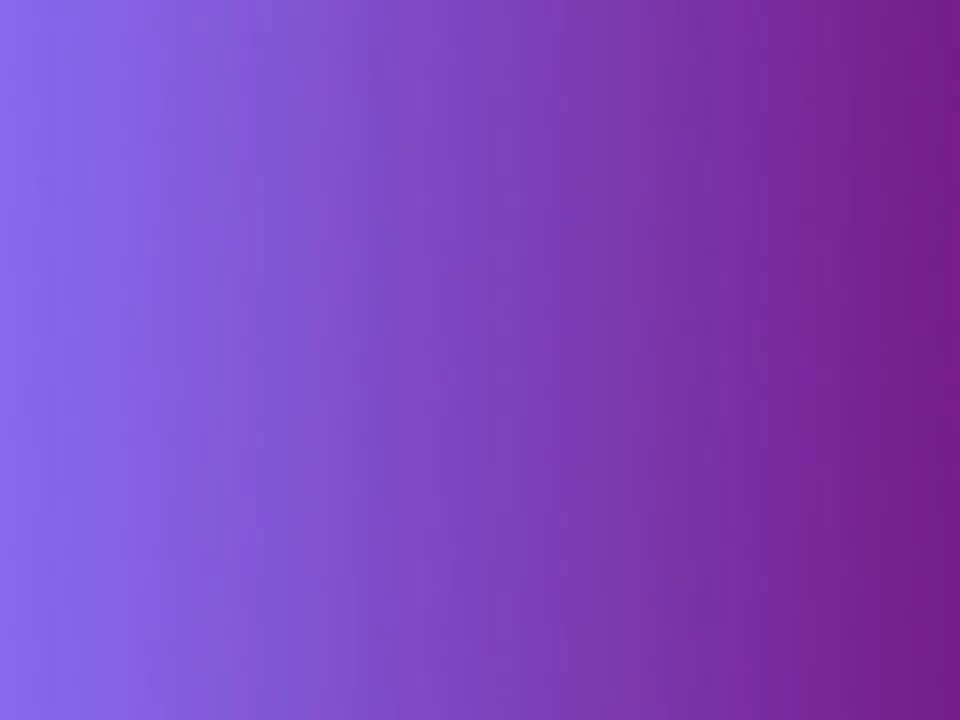